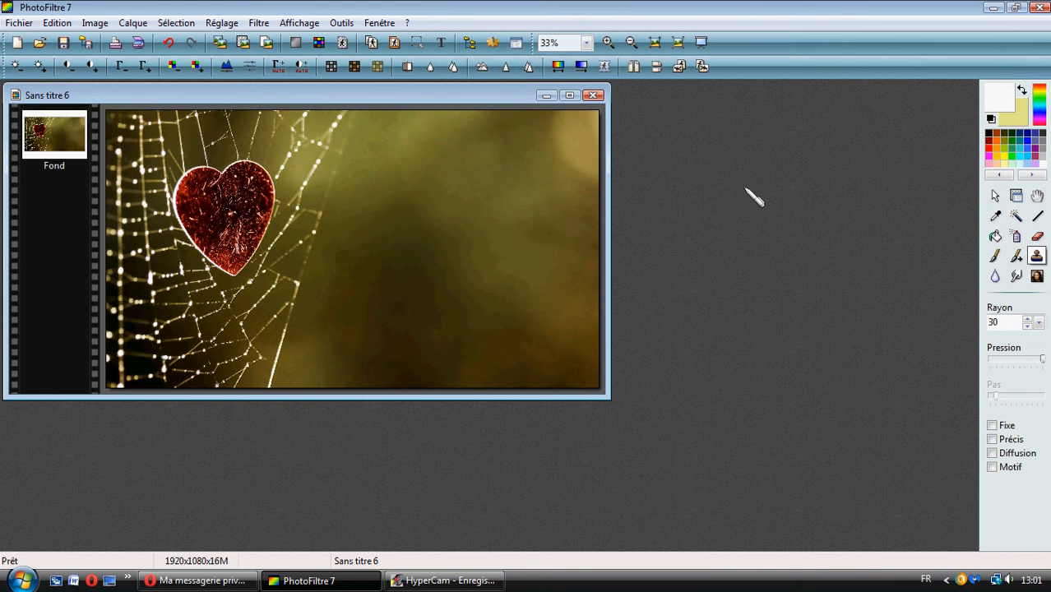
- Resize the spider-web heart image to 800 × 450 pixels, keeping its proportions
scroll(691, 201, up, 3)
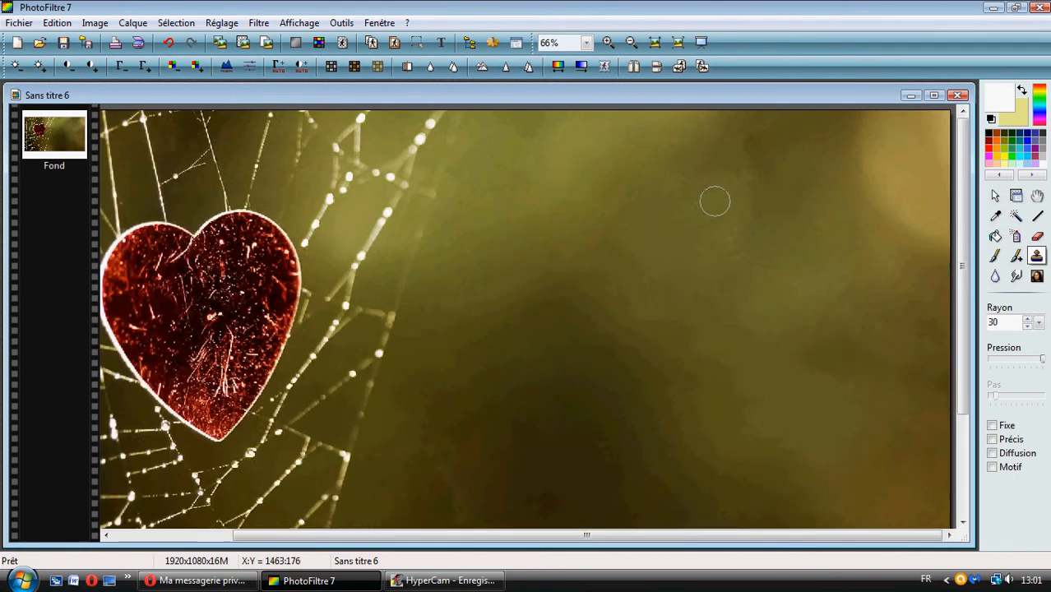
scroll(715, 201, down, 3)
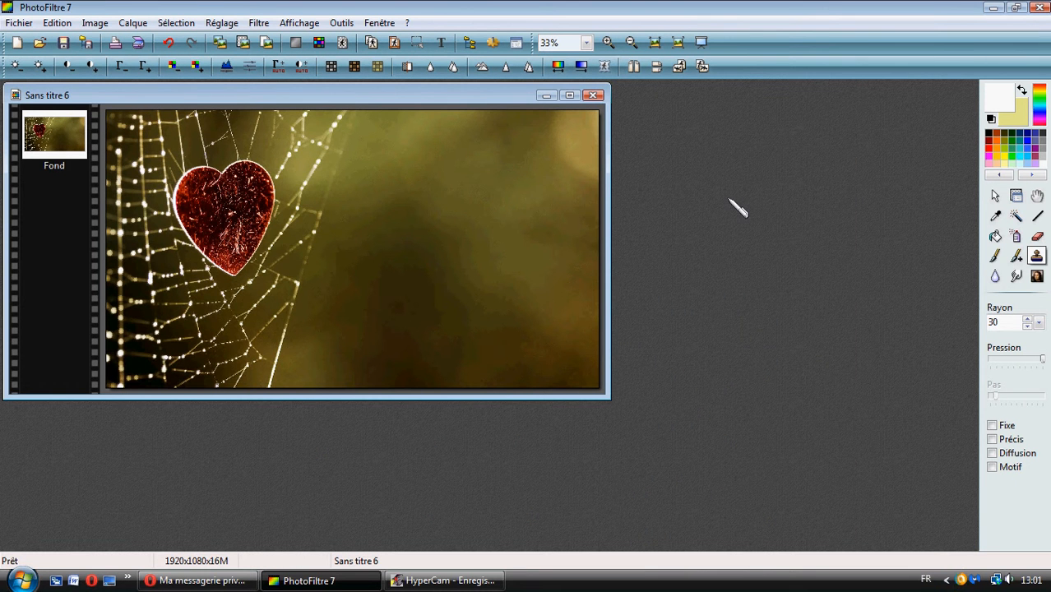
click(372, 42)
drag(676, 294, 624, 297)
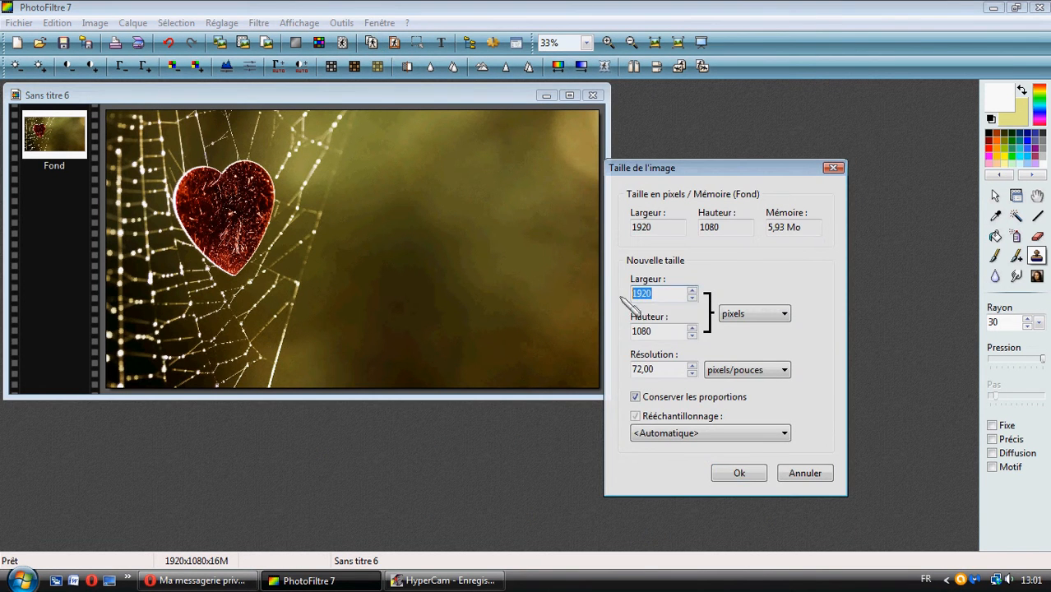
text(800)
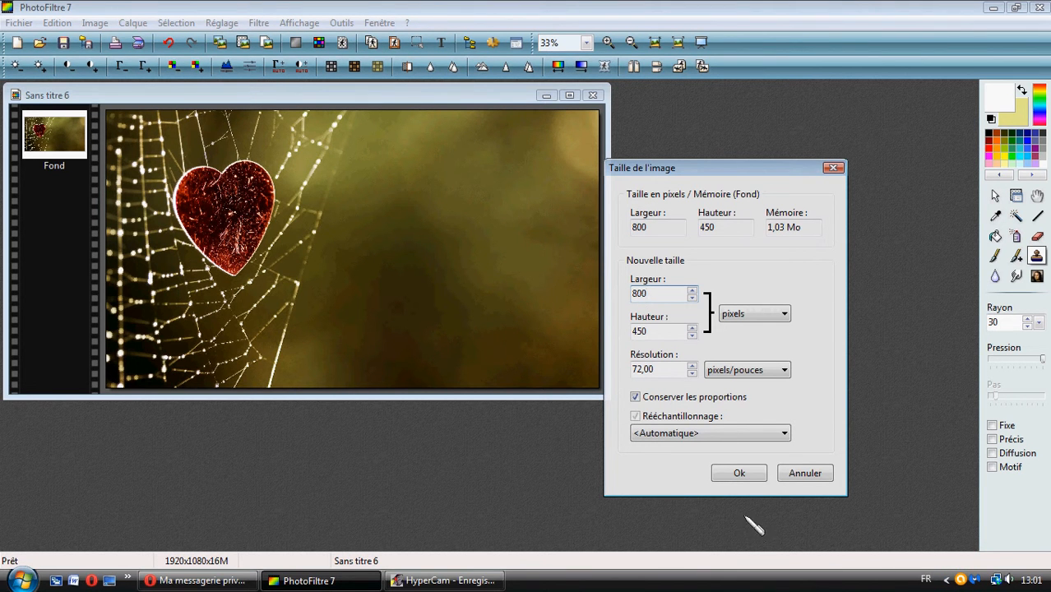
click(750, 474)
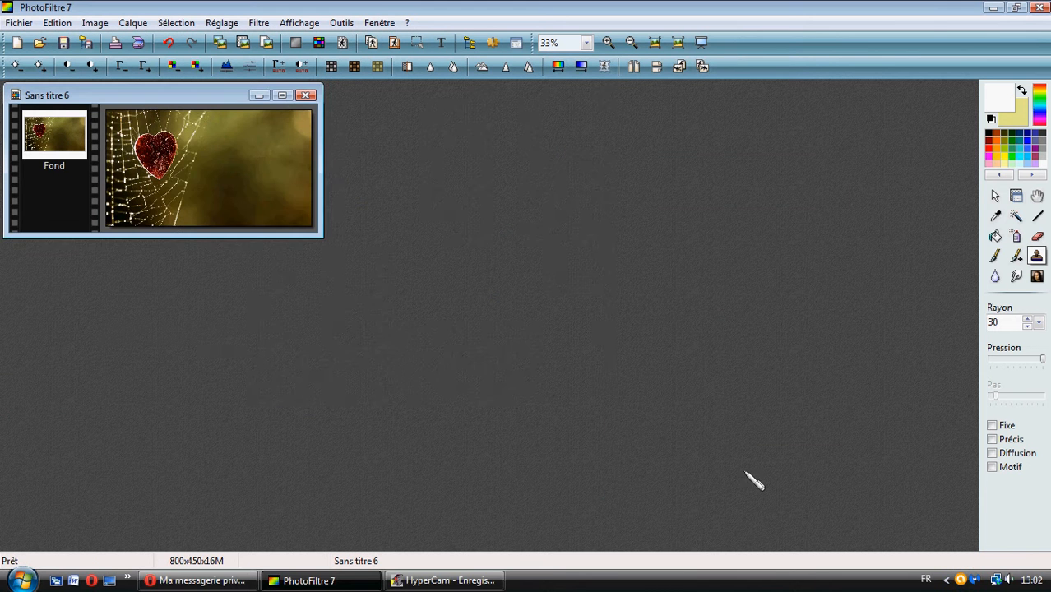
- Add a blank 800 × 450 pixel layer with automatic transparency above the background
scroll(283, 283, up, 4)
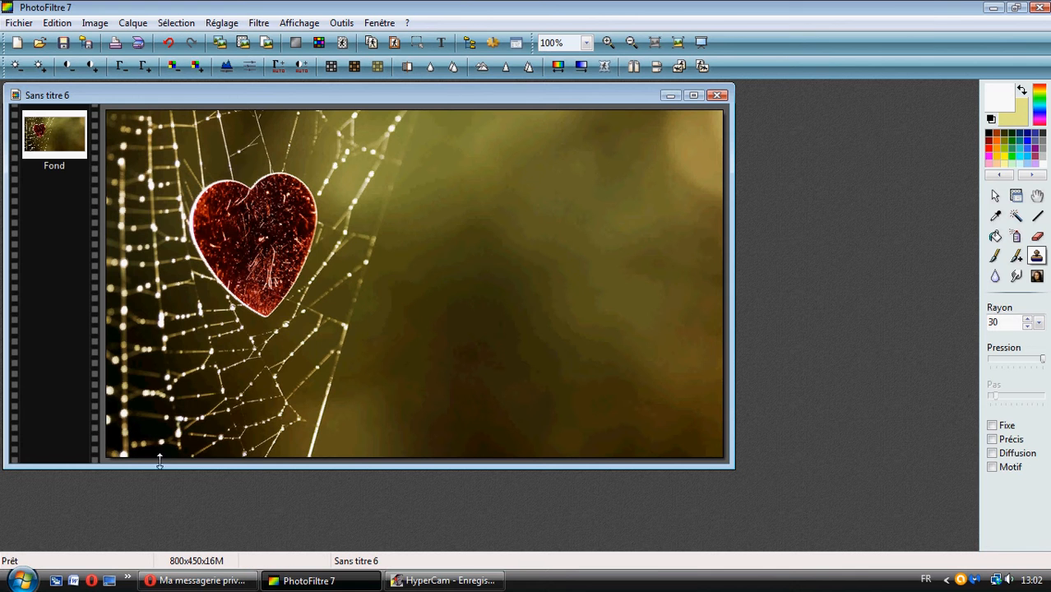
click(996, 196)
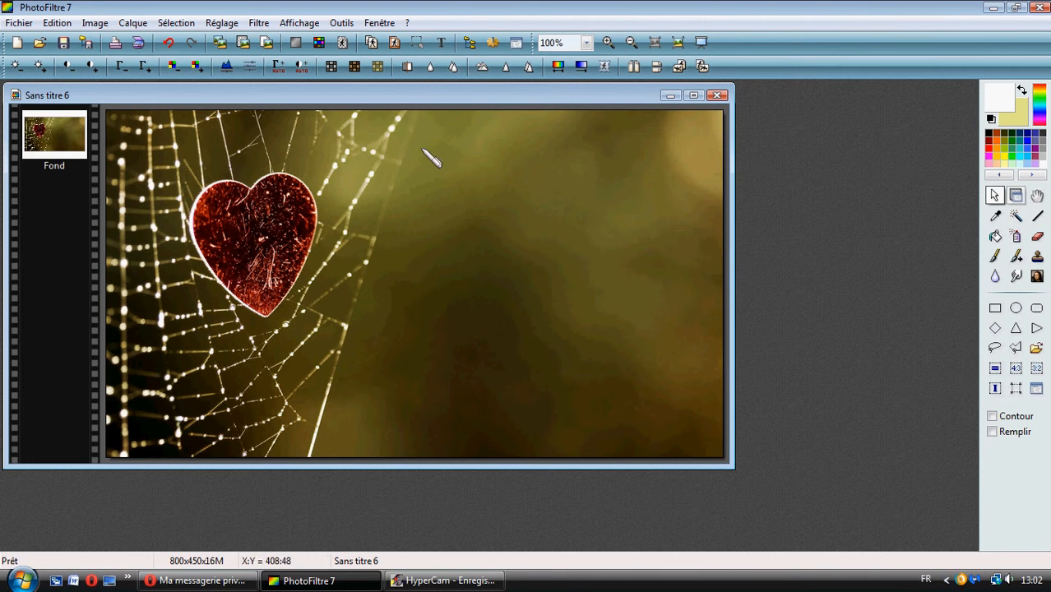
click(134, 23)
mouse_move(153, 41)
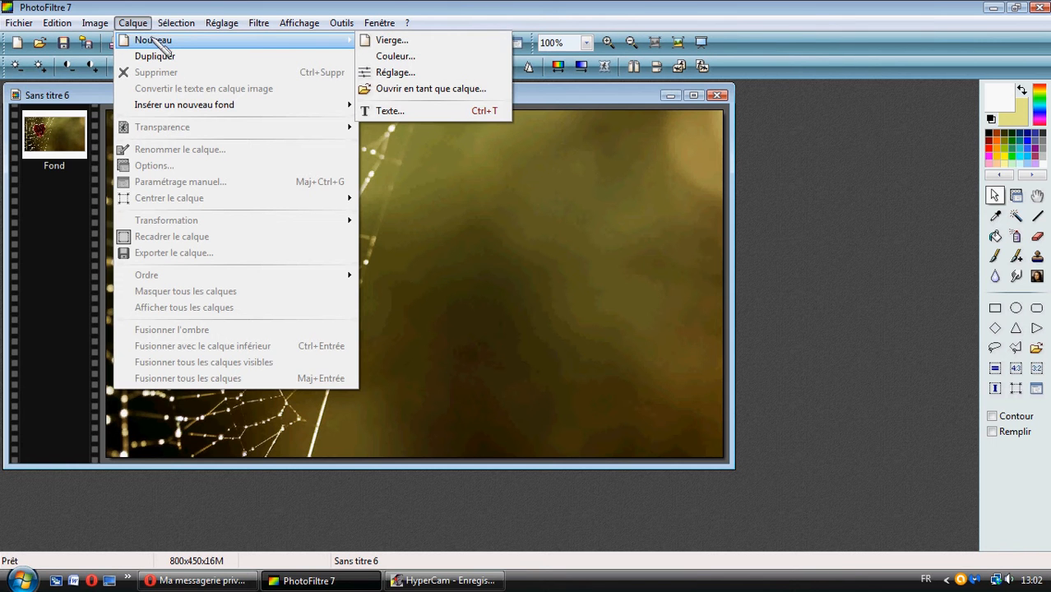
click(388, 40)
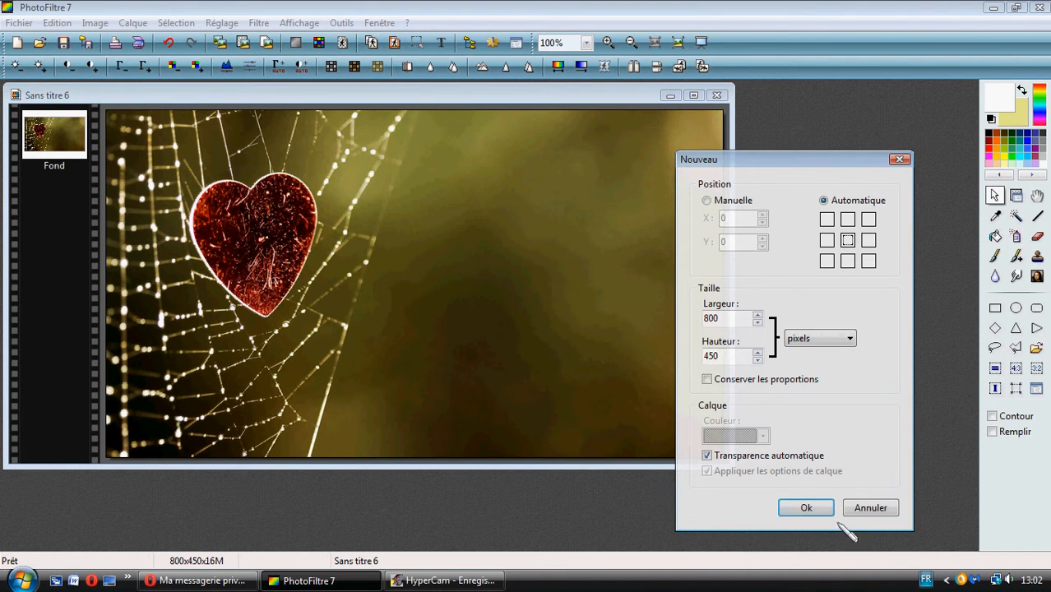
click(809, 510)
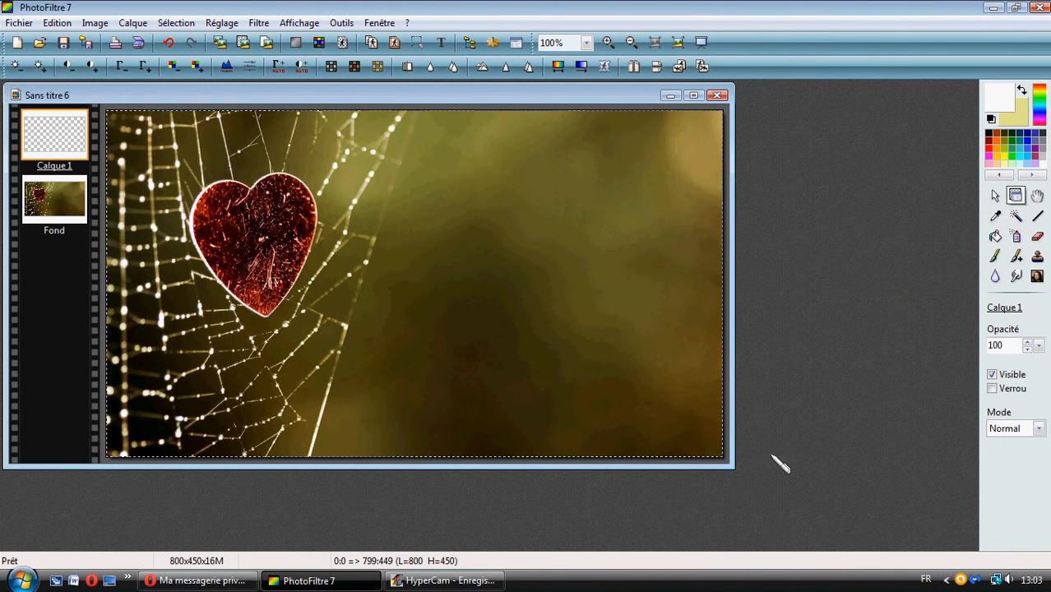
- Draw a rectangular selection about 387 × 347 pixels beside the heart and nudge it slightly up and left
click(997, 198)
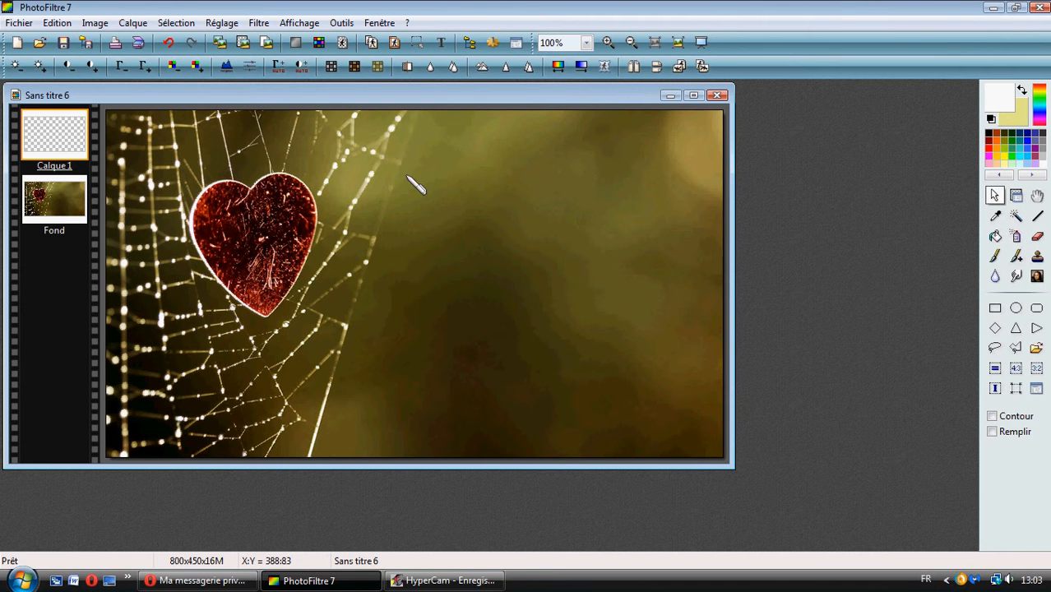
drag(395, 161, 690, 429)
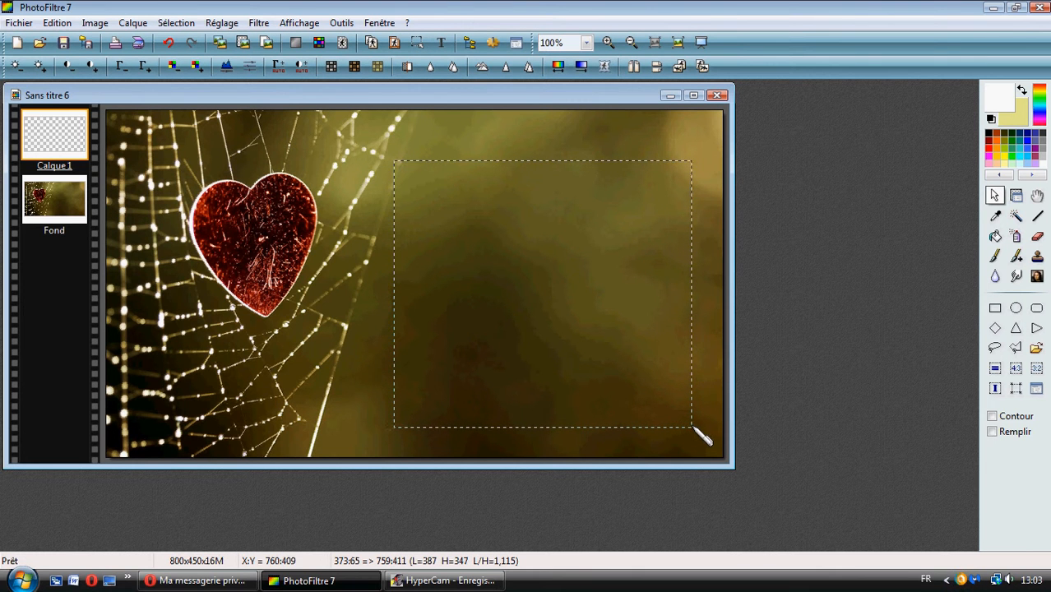
click(996, 195)
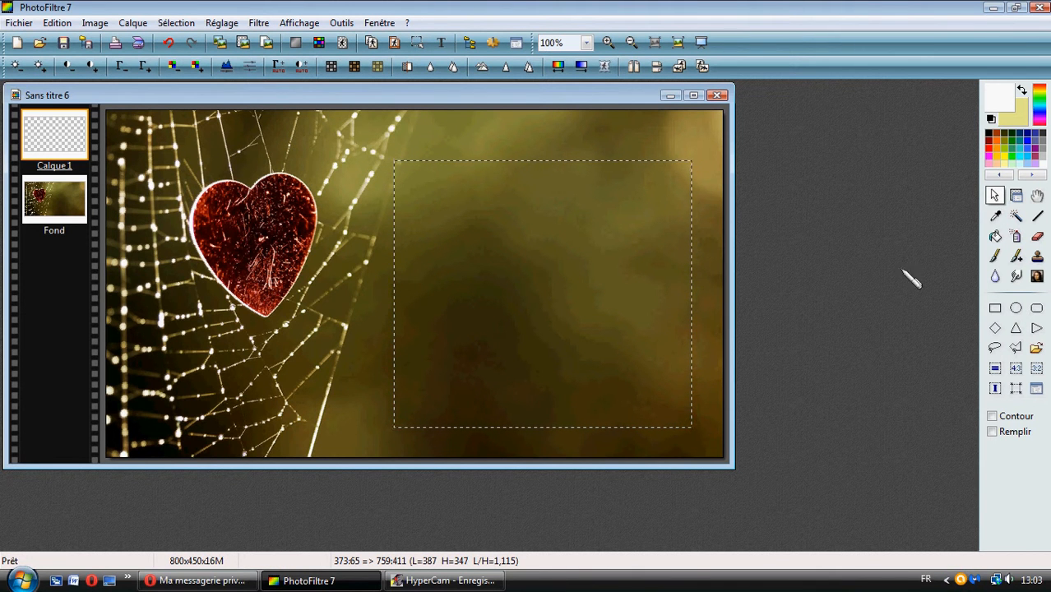
drag(494, 209, 493, 205)
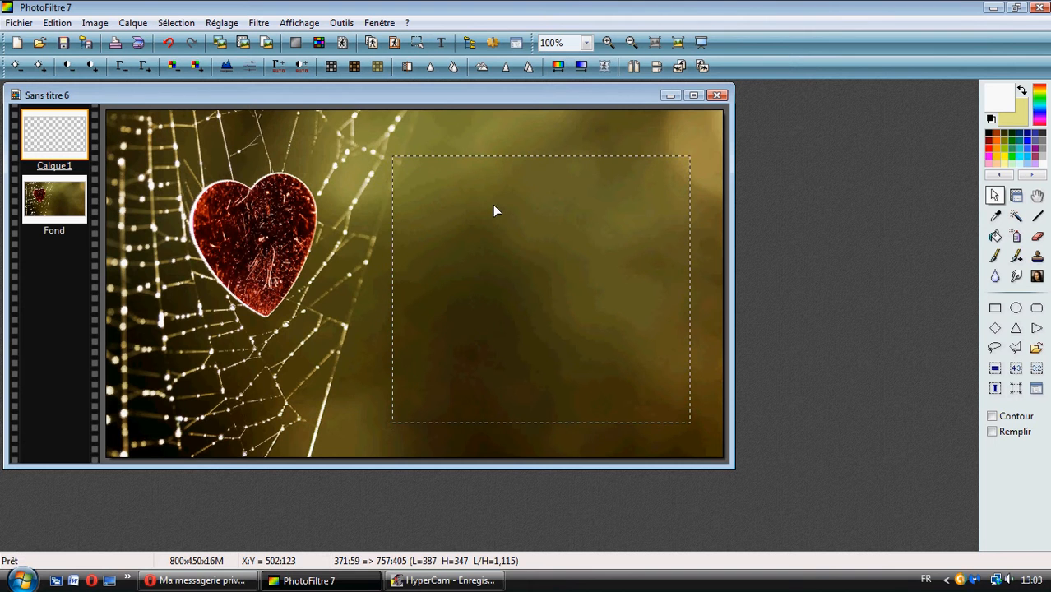
- Fill the selection once with white at 20% opacity and tolerance 30, undoing the extra second fill
click(996, 237)
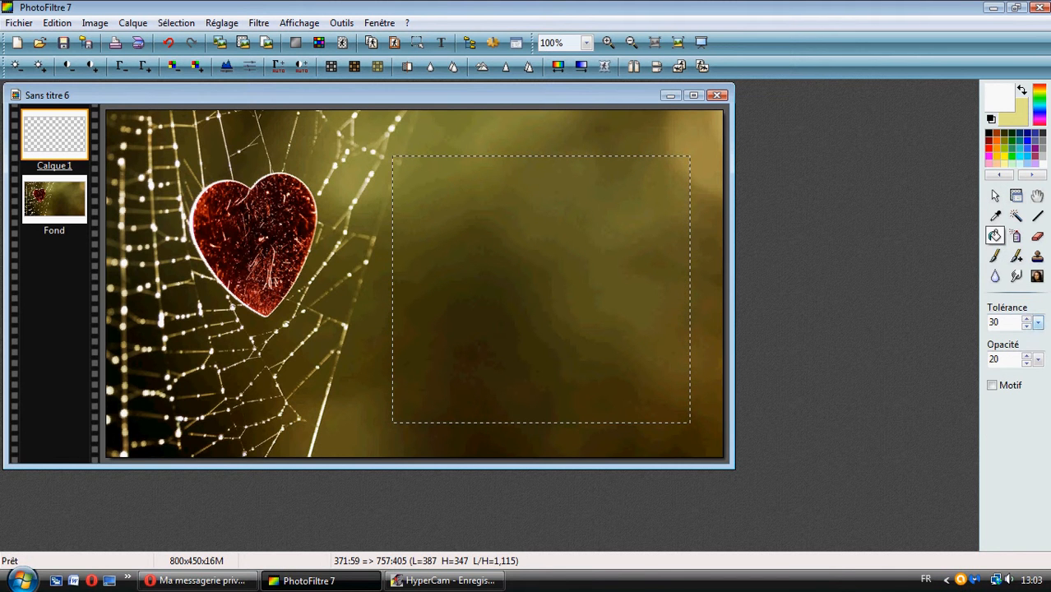
double_click(1008, 323)
double_click(997, 359)
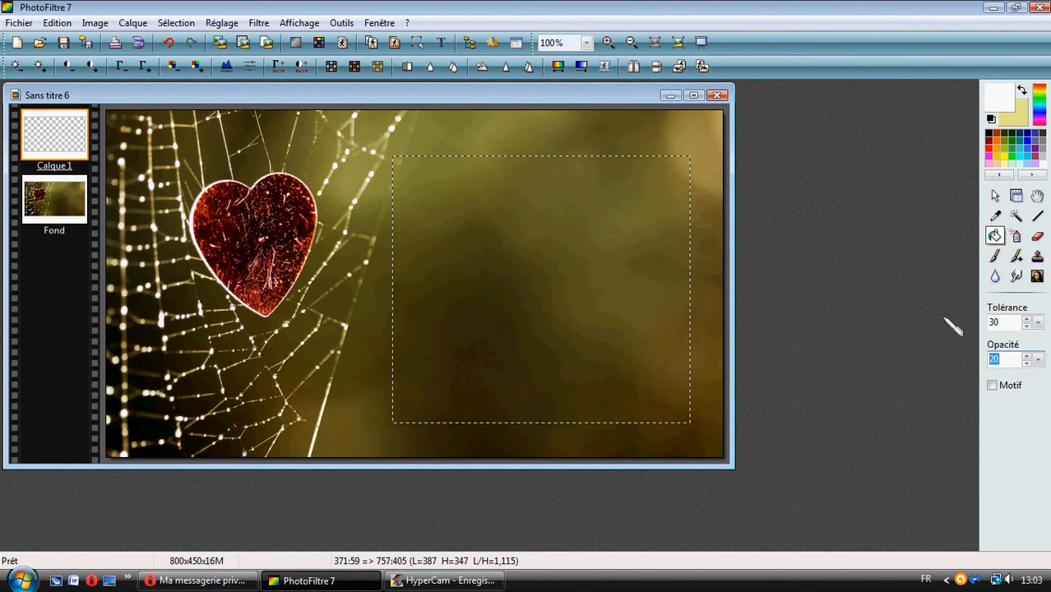
click(614, 224)
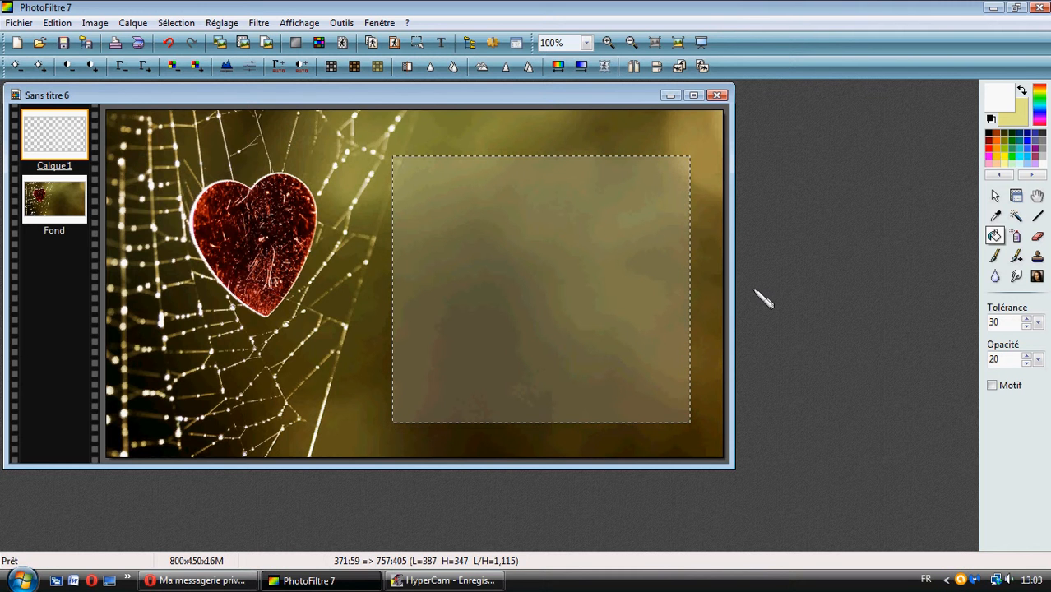
click(581, 237)
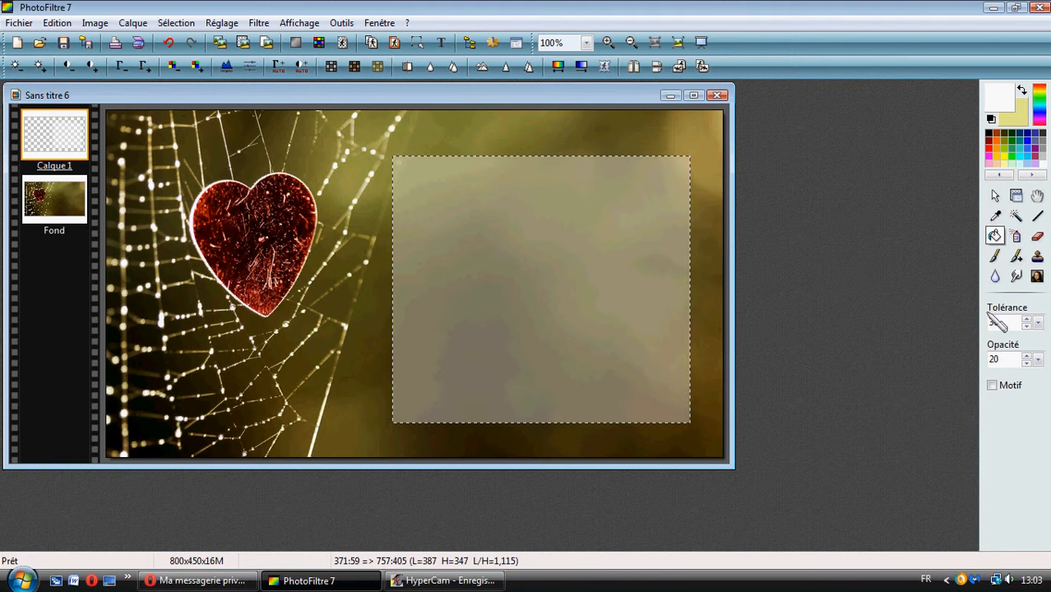
click(170, 42)
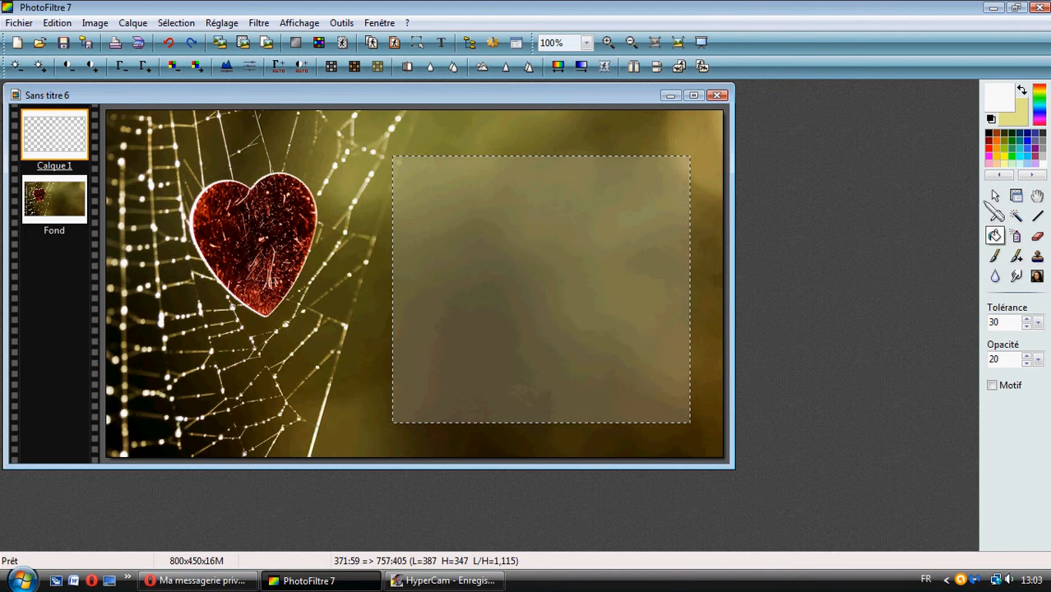
- Set up a white outline 1 pixel wide at 100% opacity for the selection
click(994, 195)
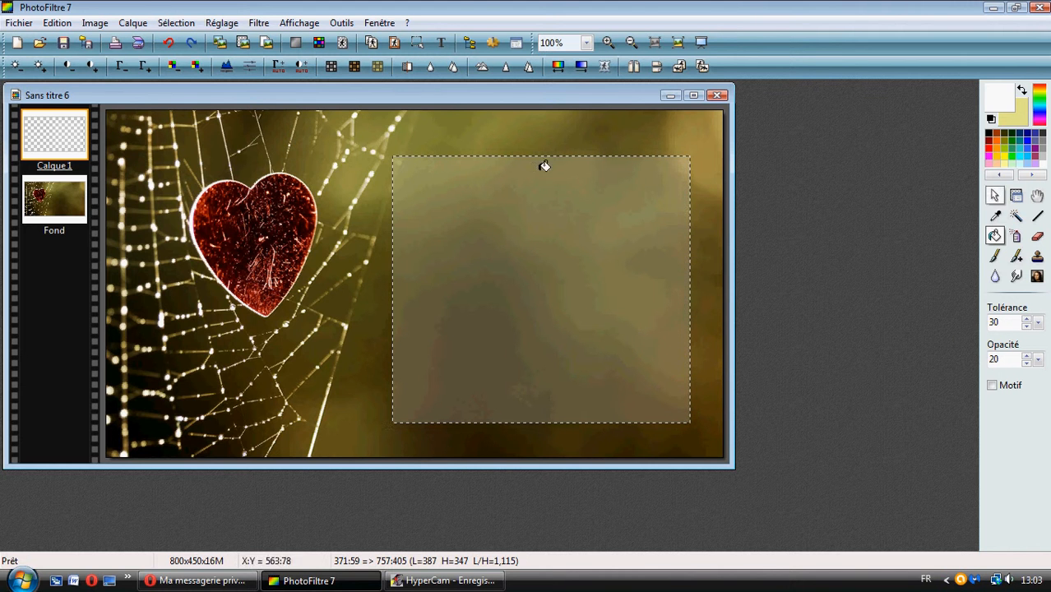
click(58, 23)
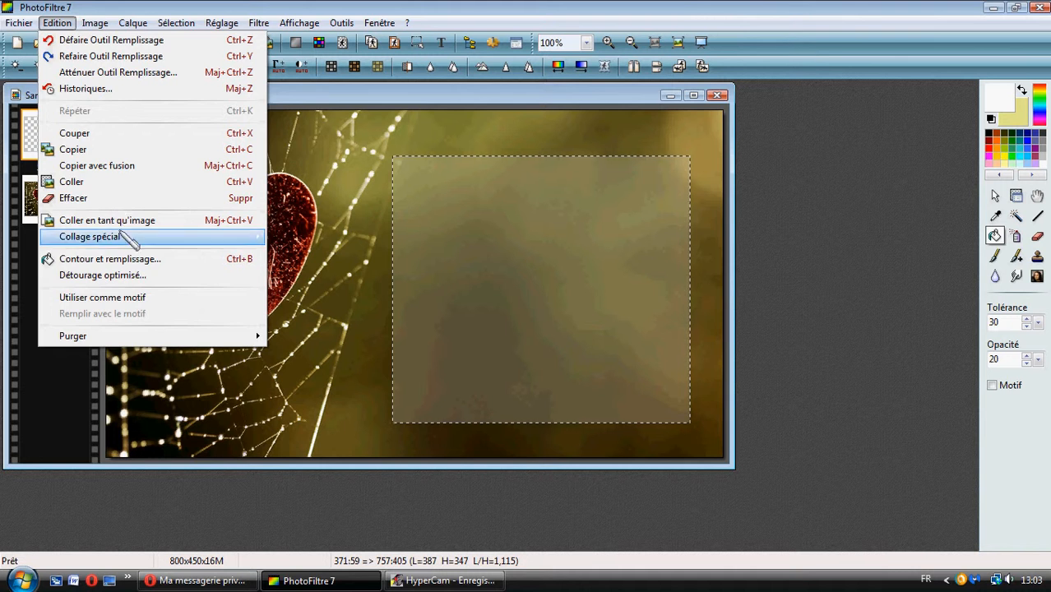
click(127, 259)
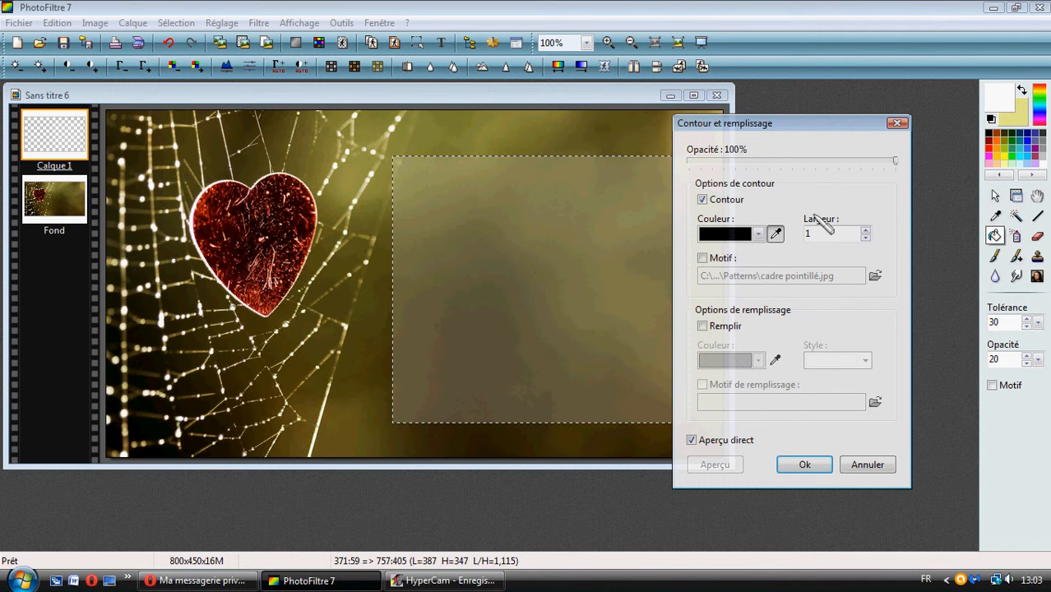
drag(761, 125, 858, 114)
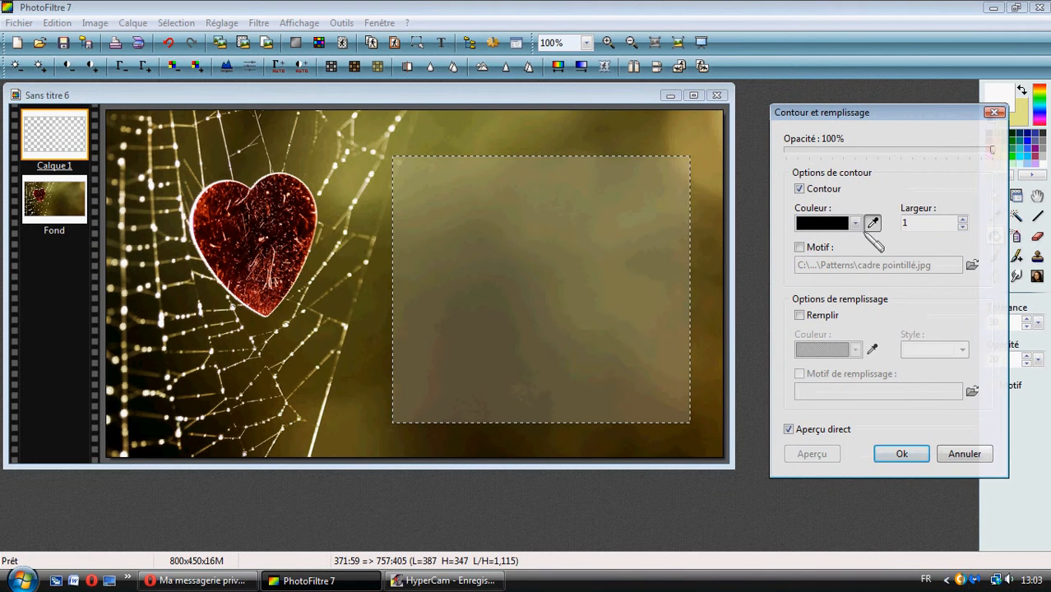
click(856, 224)
click(854, 247)
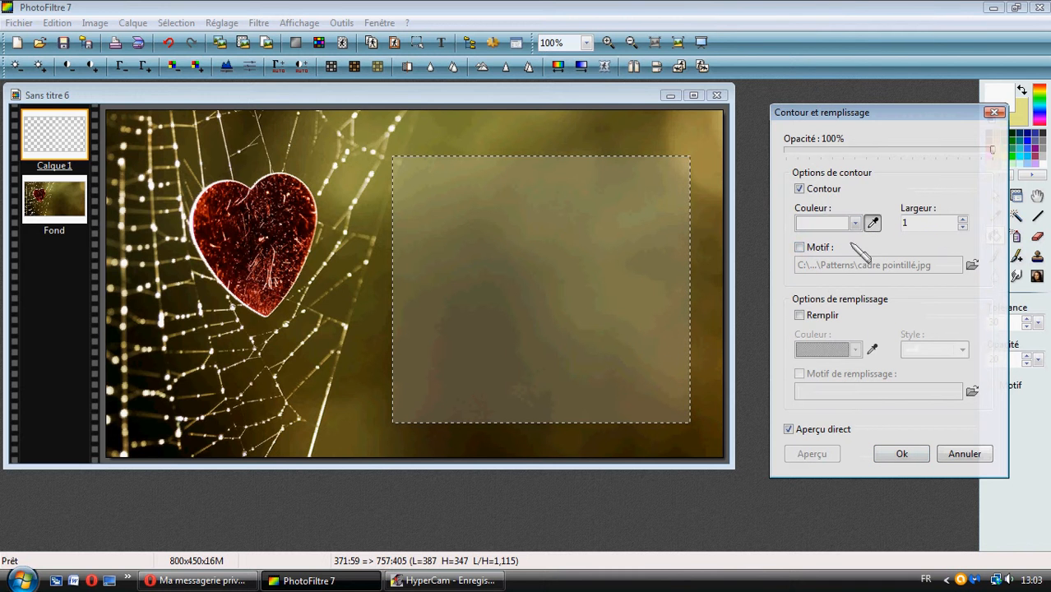
- Try a white diagonal-hatch fill inside the selection and switch the fill off again
click(800, 315)
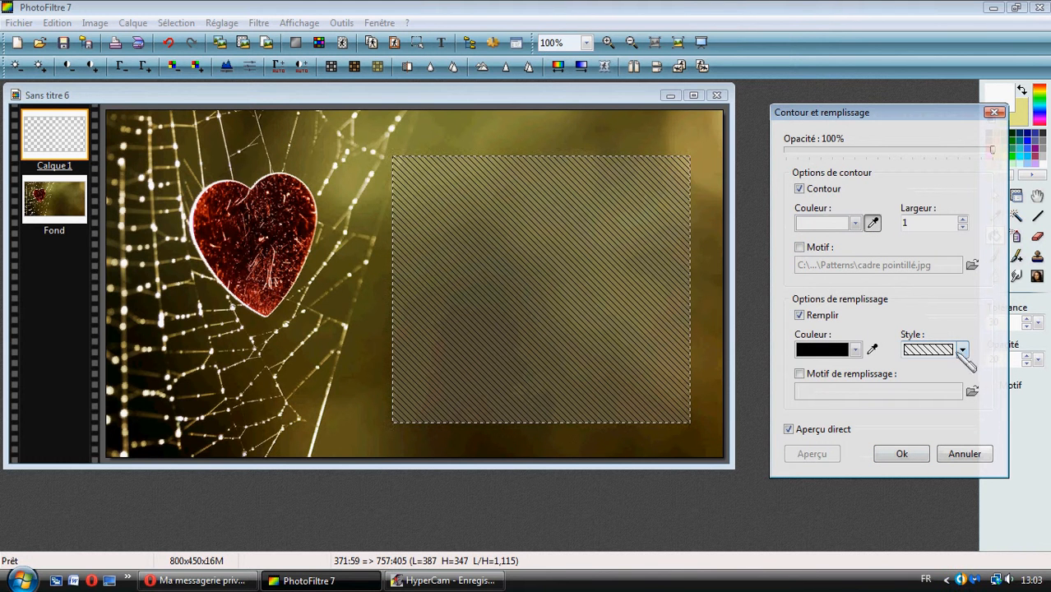
click(962, 350)
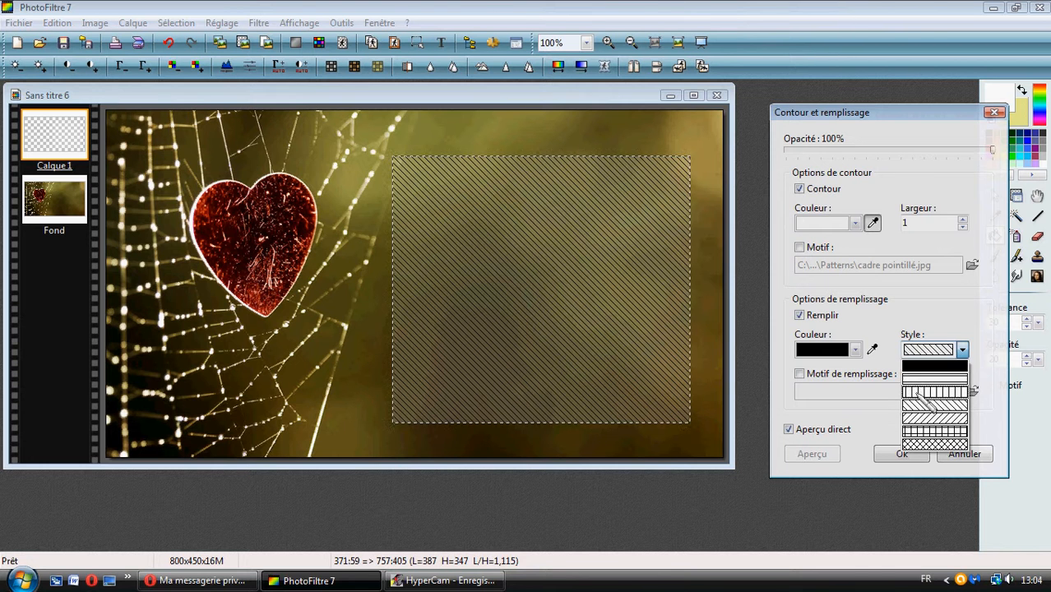
click(856, 350)
click(834, 367)
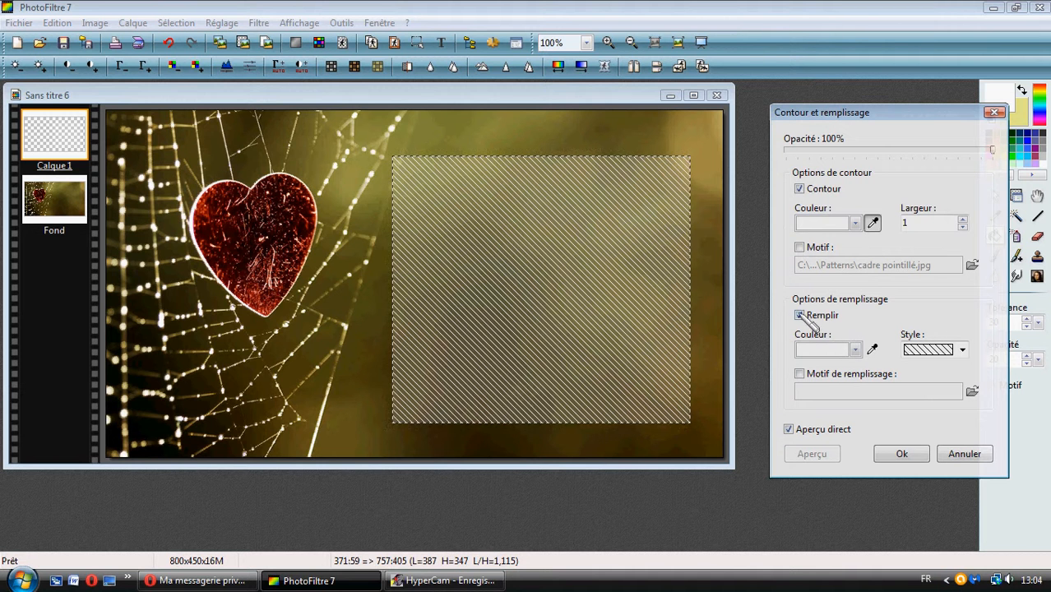
click(799, 315)
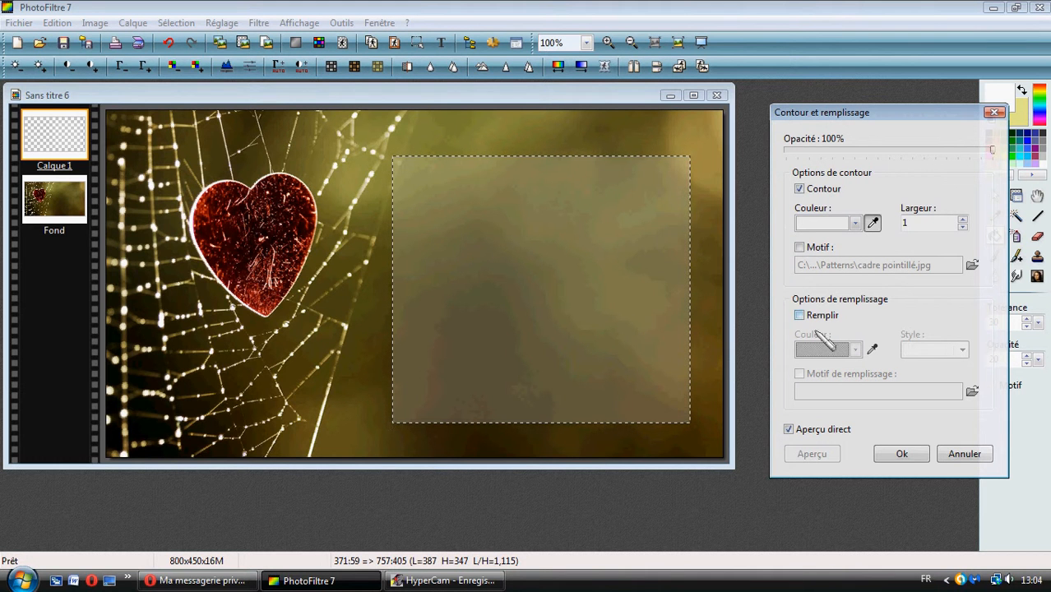
- Apply the outline to the rectangle and hide the selection
click(903, 455)
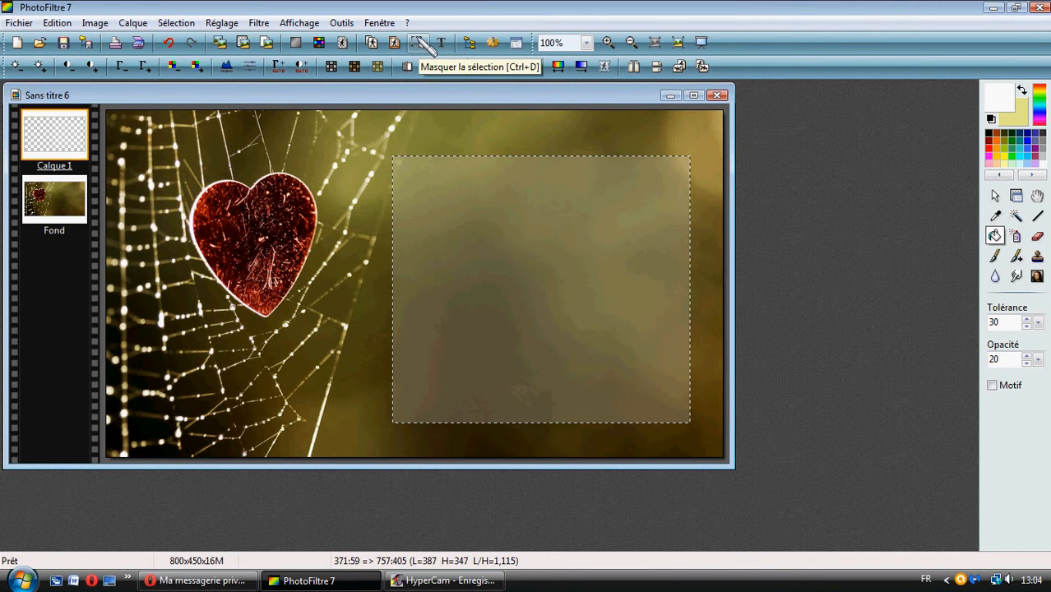
click(417, 37)
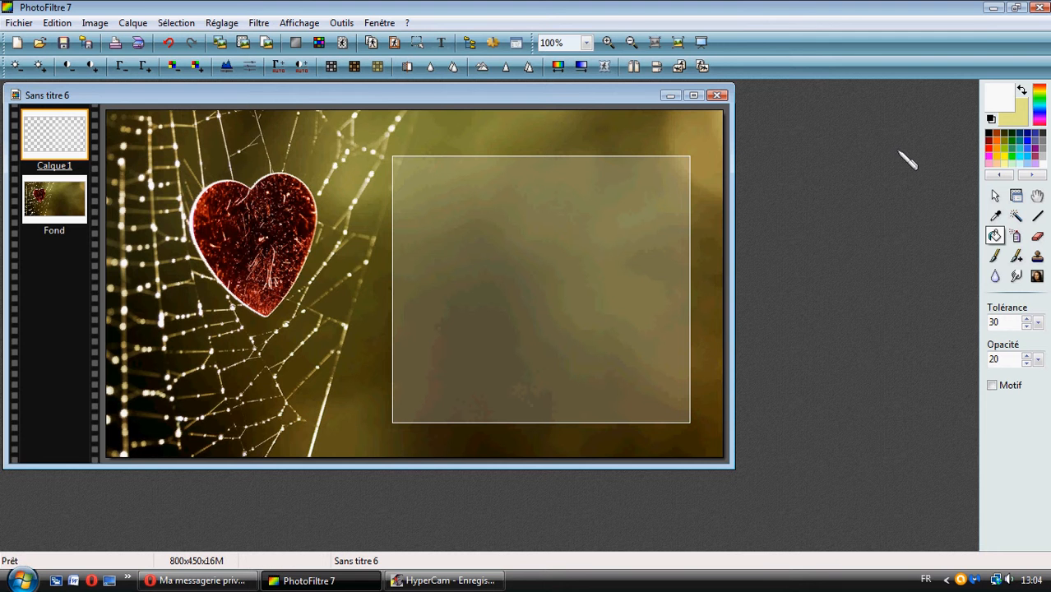
- Start a new text and set its font to Notera Personal Use Only
click(441, 42)
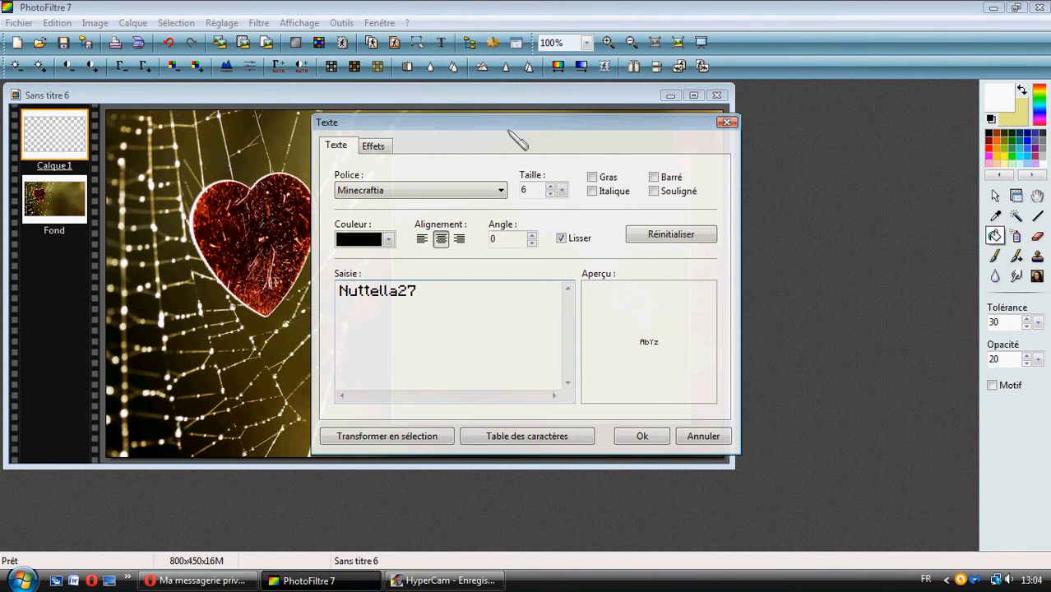
drag(523, 129, 747, 132)
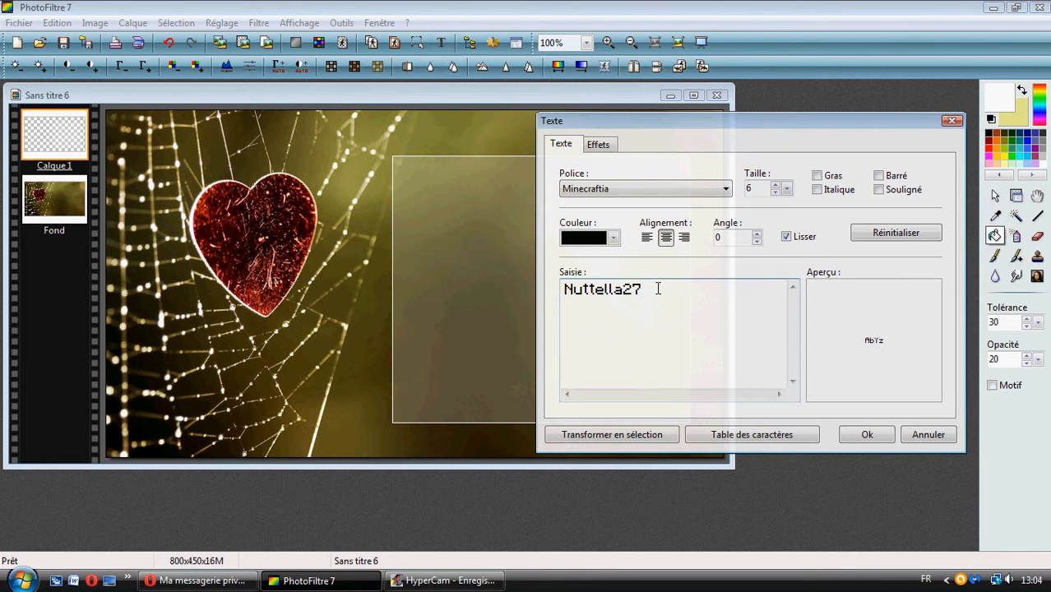
drag(658, 289, 565, 290)
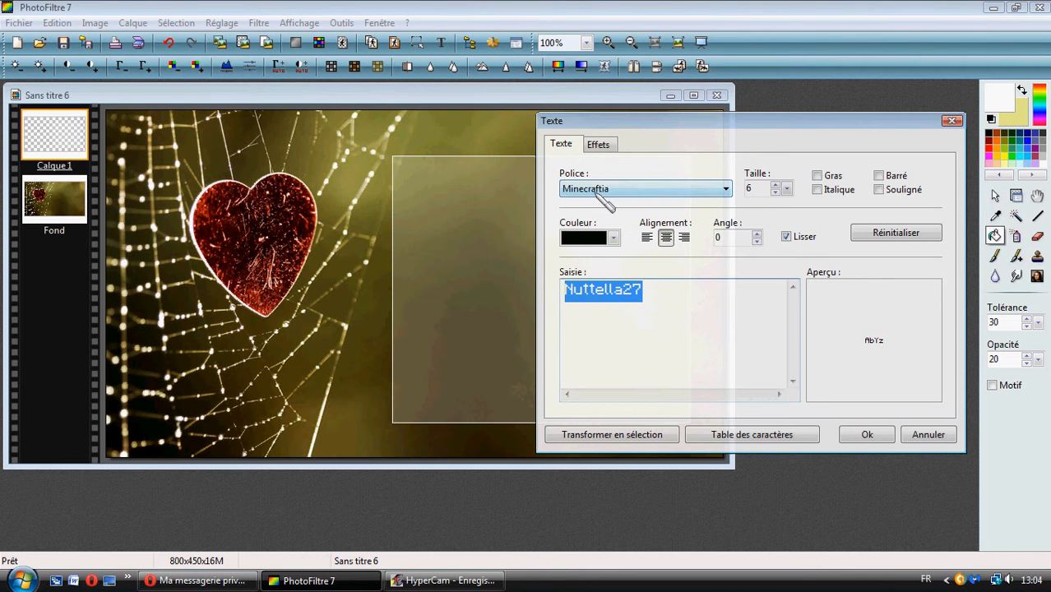
click(603, 190)
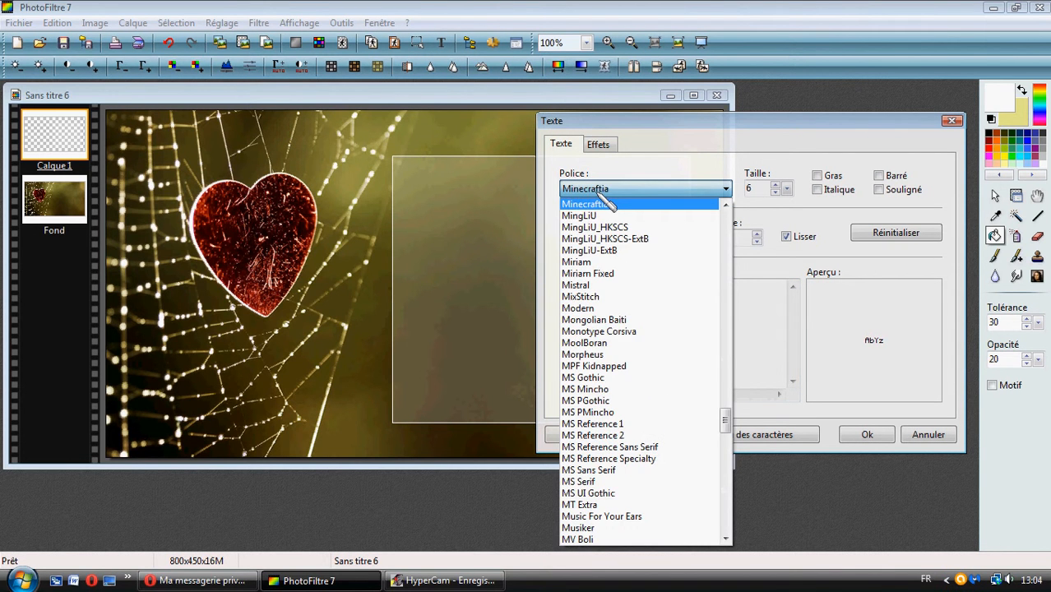
scroll(606, 206, down, 10)
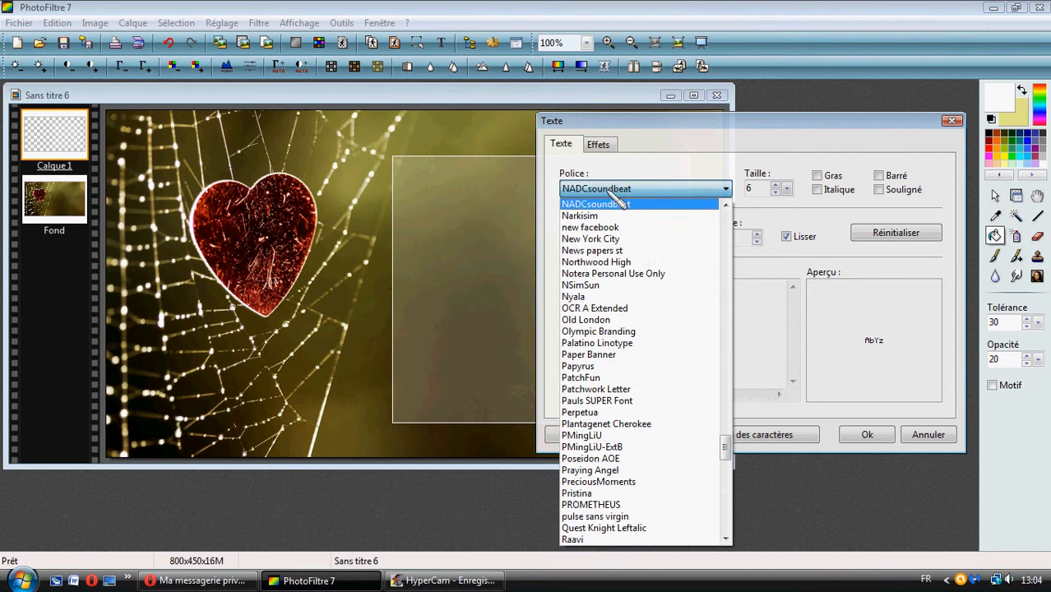
click(631, 275)
- Replace the existing text with "Welcome" and set its colour to white
click(617, 295)
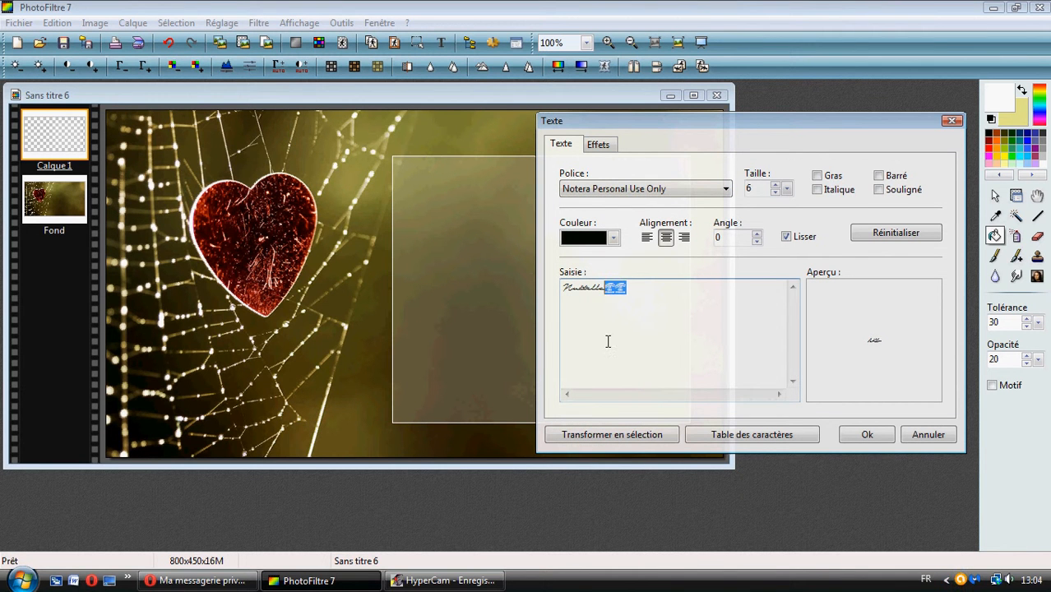
key(BackSpace)
click(614, 238)
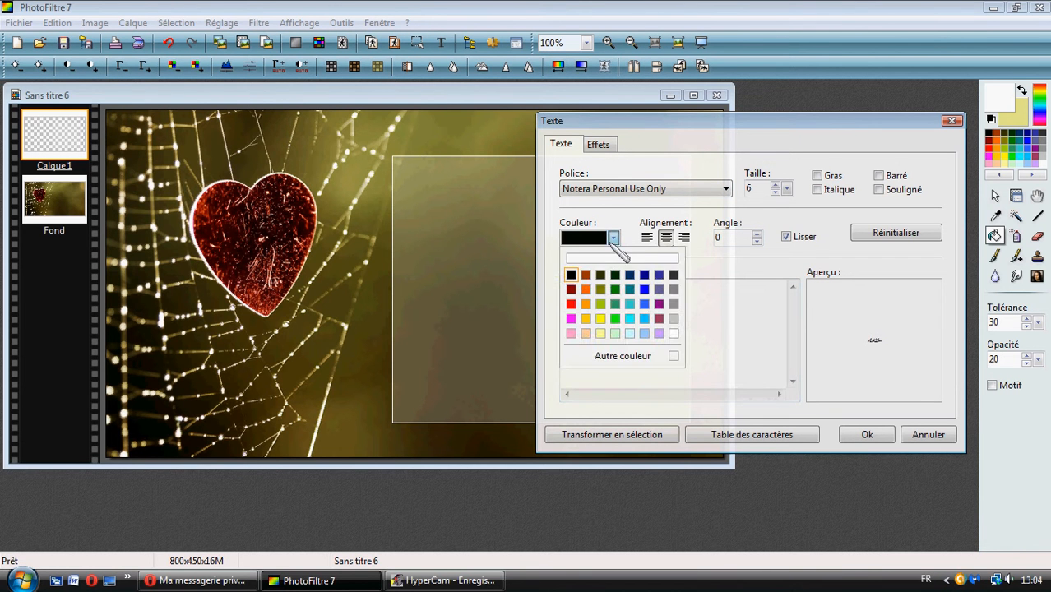
click(622, 259)
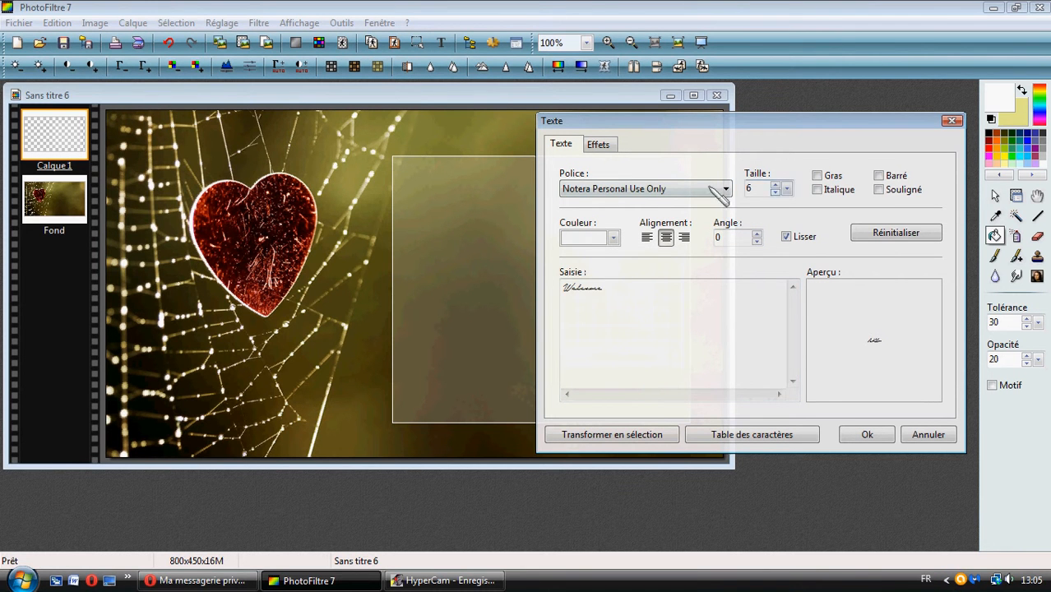
- Give the "Welcome" text a white drop shadow
click(616, 146)
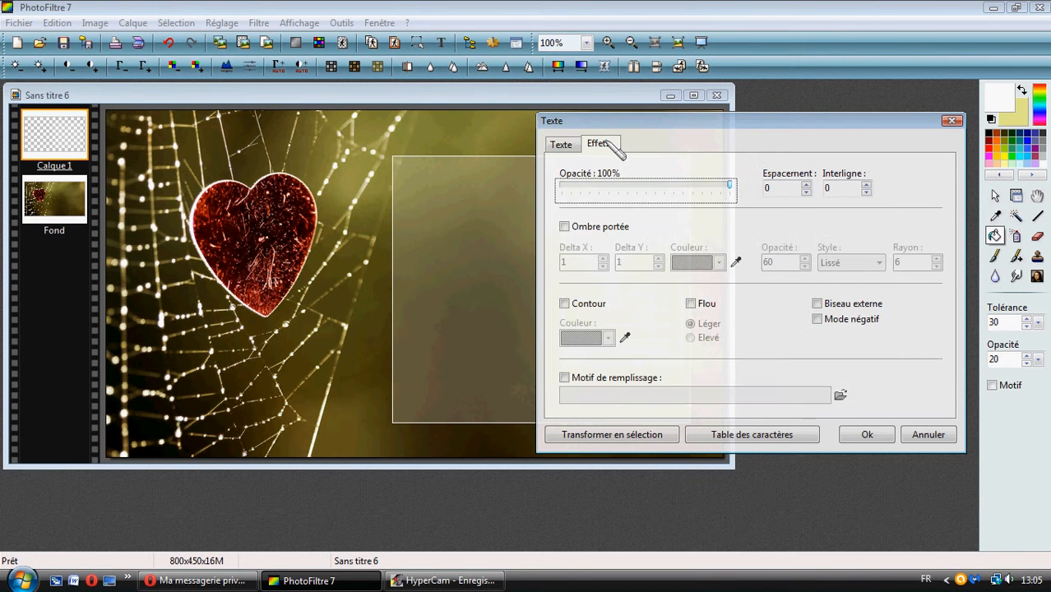
click(564, 227)
click(719, 262)
click(711, 283)
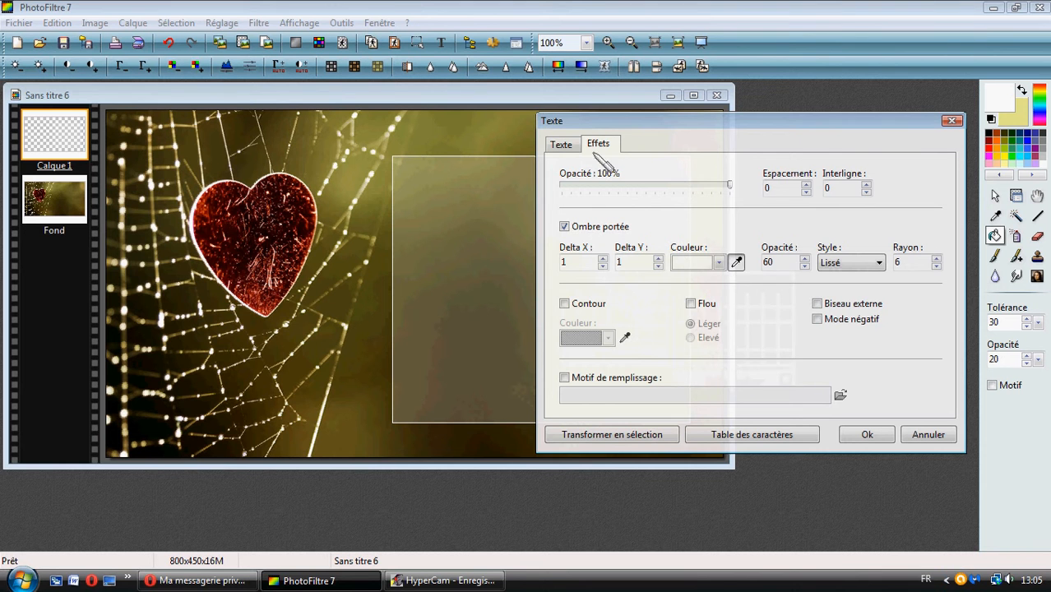
- Set the text size to 75 and place the "Welcome" text on the image
click(563, 145)
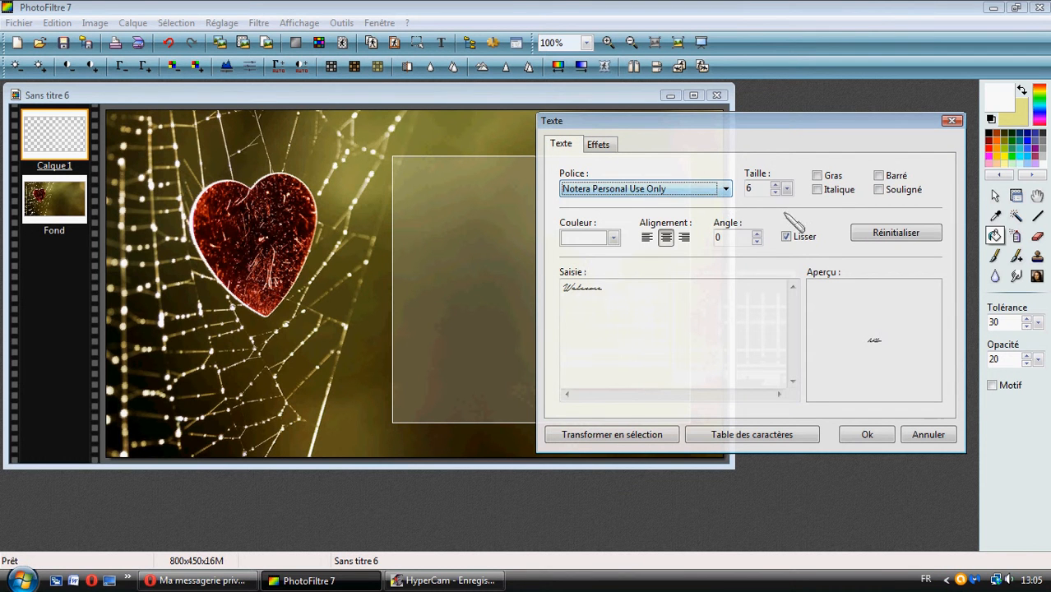
double_click(758, 189)
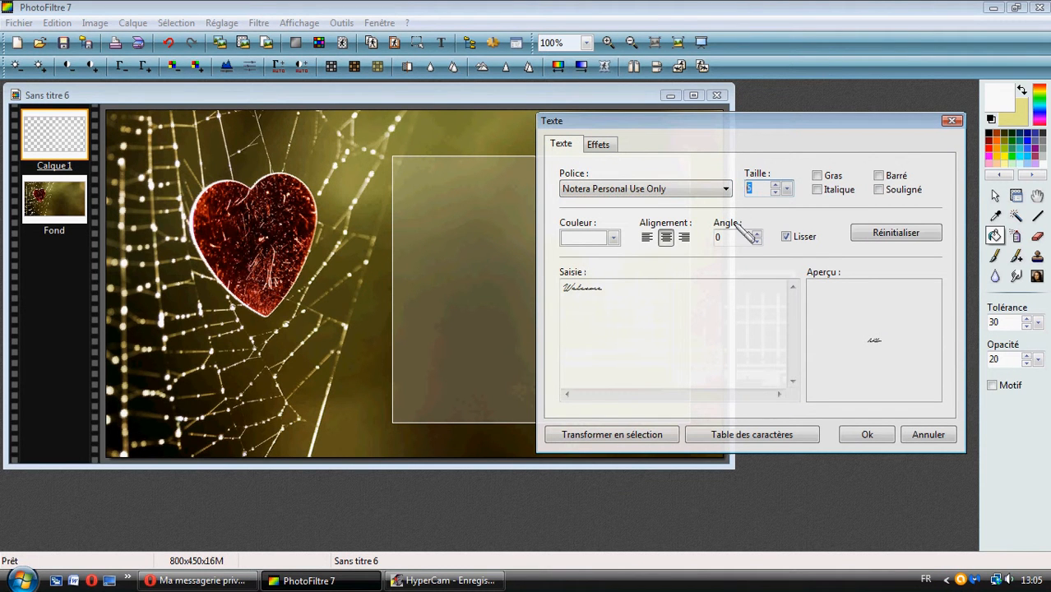
text(75)
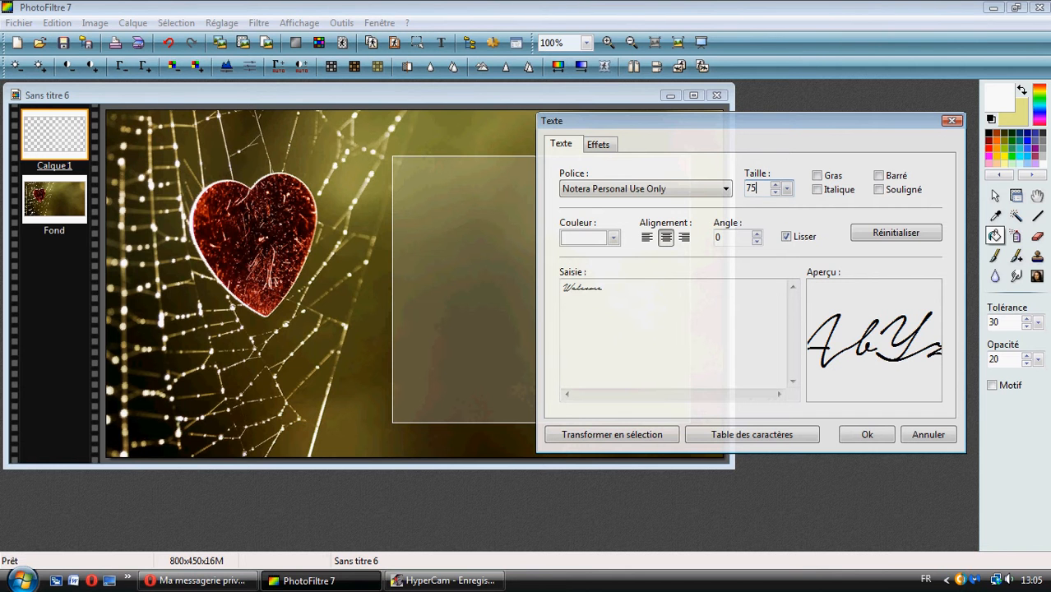
click(866, 436)
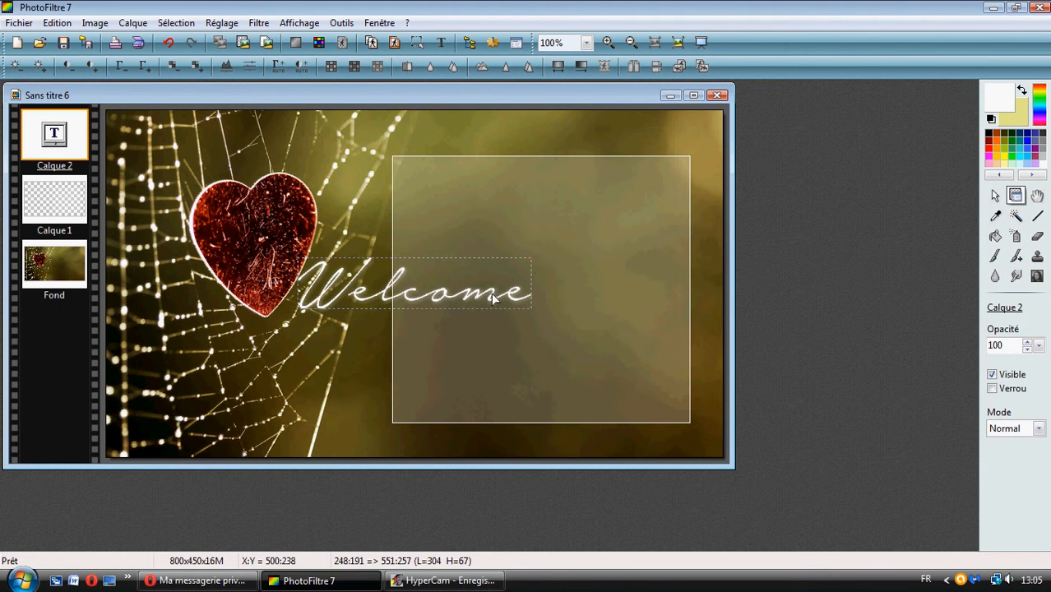
- Move the "Welcome" text up to the upper-left edge of the translucent panel and deselect it
drag(494, 299, 531, 160)
click(617, 164)
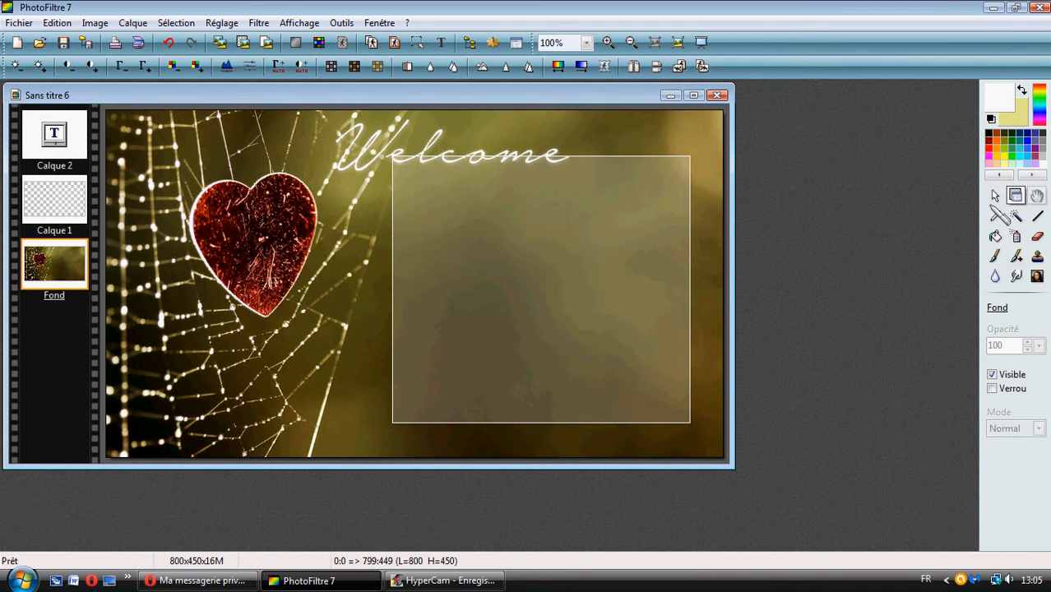
click(996, 196)
click(1016, 195)
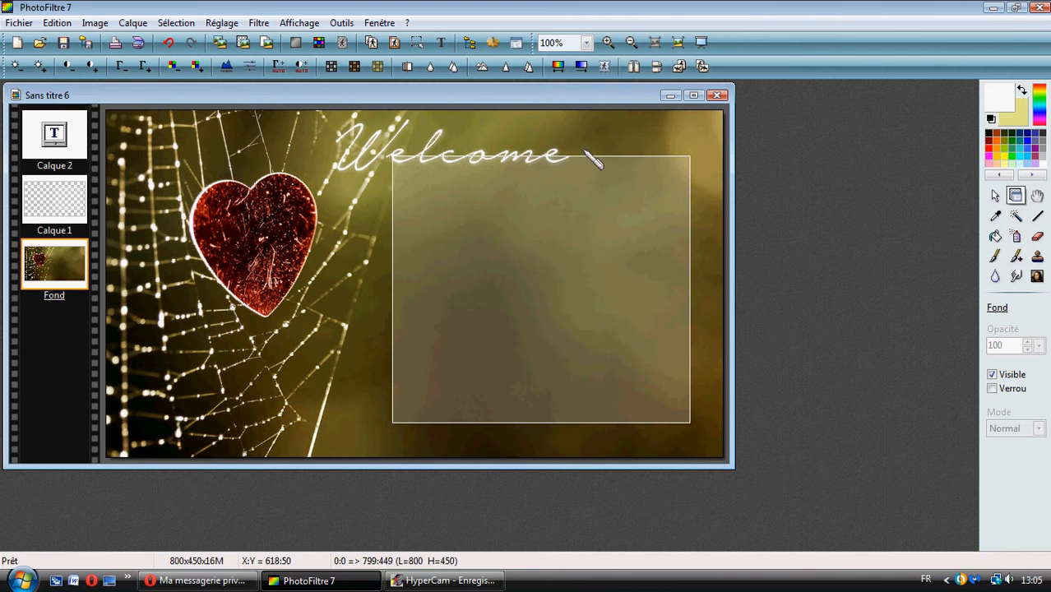
- Shift the panel about 5 px left and 7 px down, and raise "Welcome" just above its upper edge
click(86, 204)
mouse_move(625, 189)
mouse_down()
mouse_move(630, 200)
mouse_move(621, 194)
mouse_up()
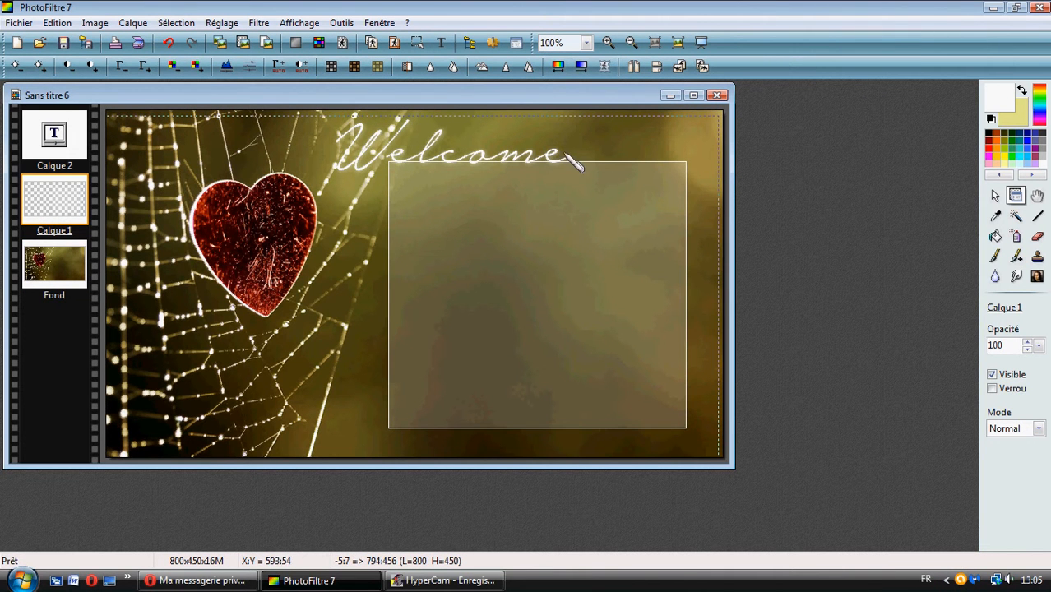
drag(550, 165, 557, 153)
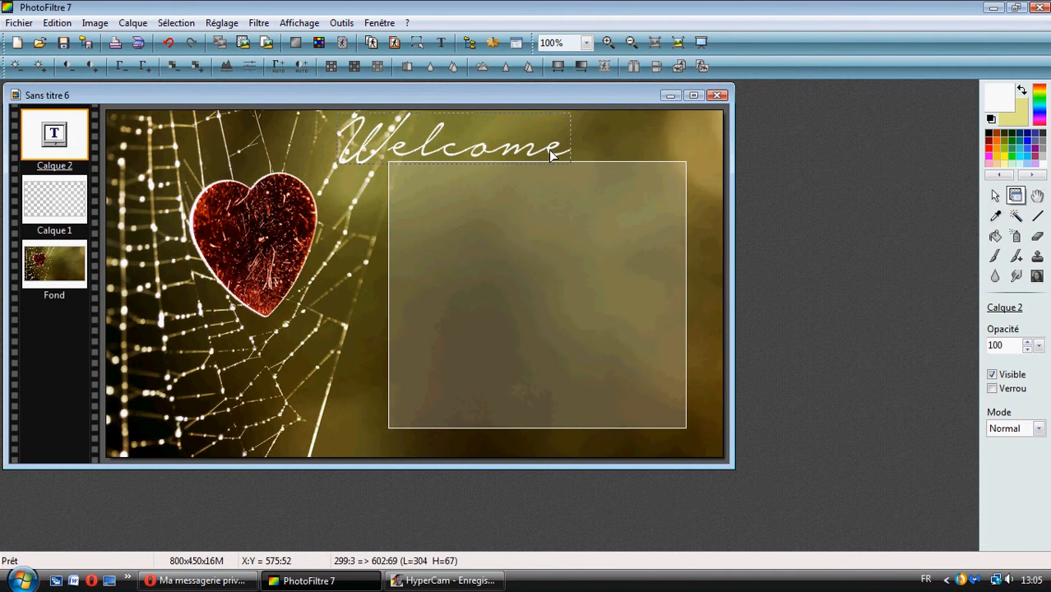
click(605, 135)
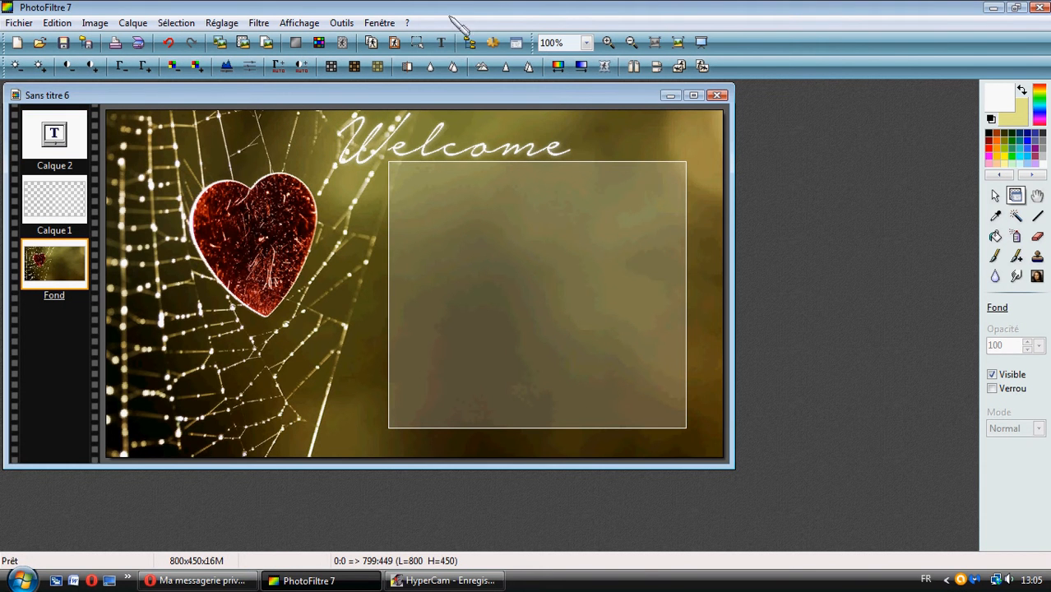
- Add a second white text, "to my world", in the same font at size 45
click(441, 42)
drag(606, 288, 521, 284)
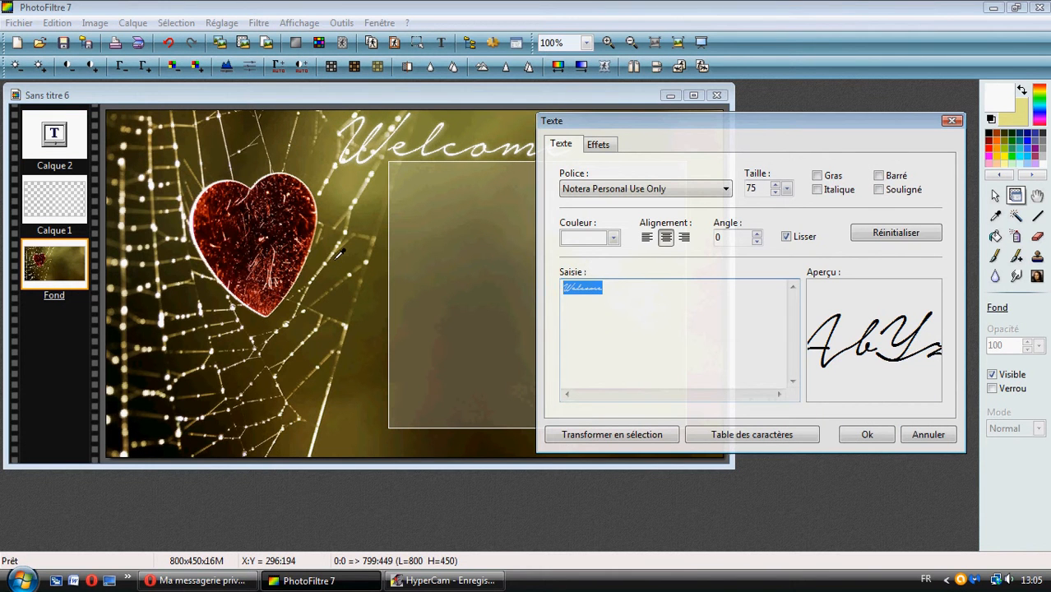
text(A)
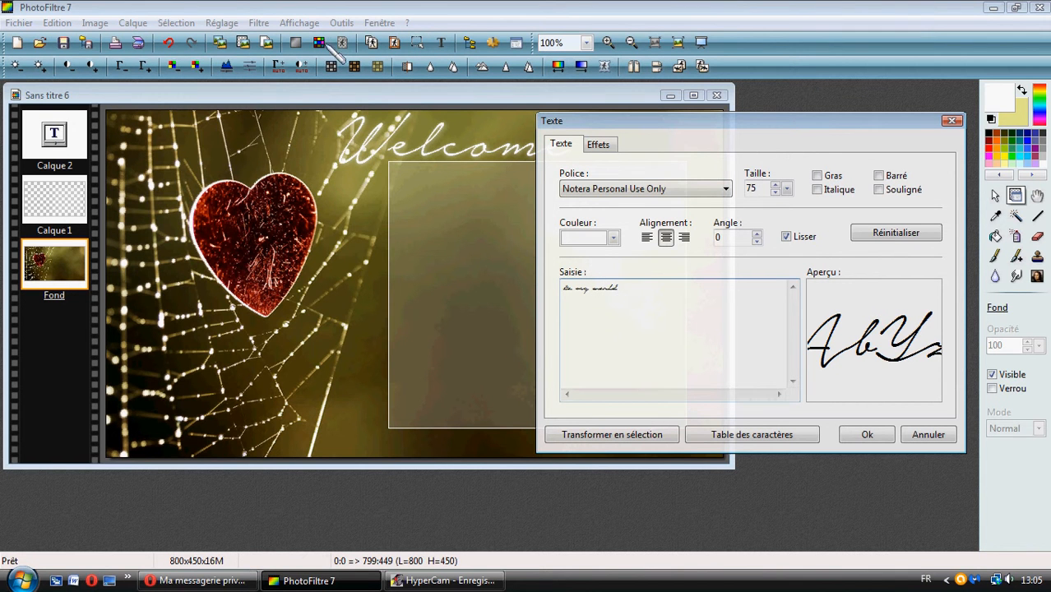
double_click(759, 190)
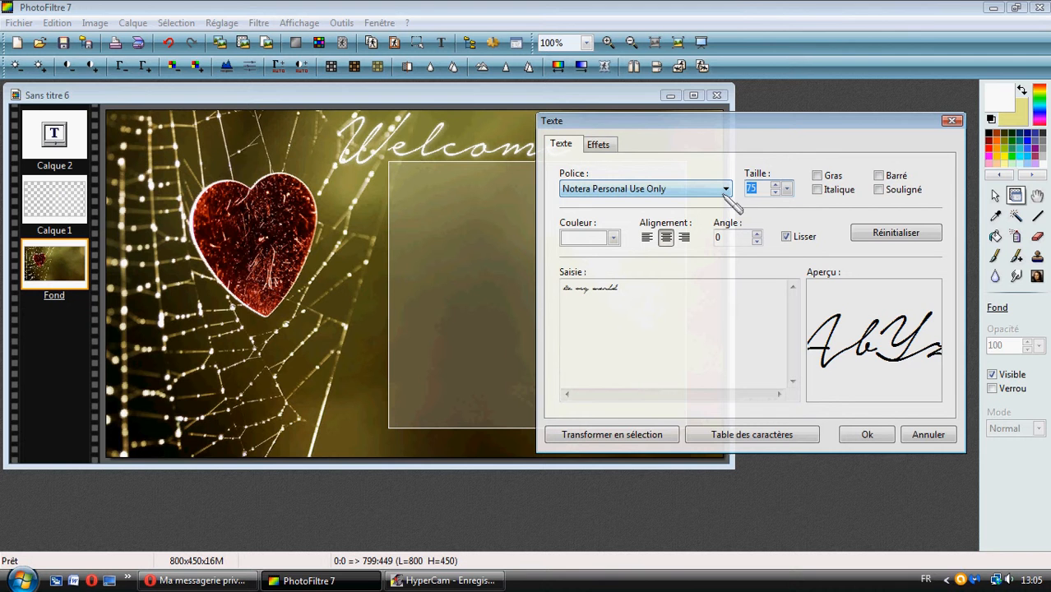
text(45)
click(867, 435)
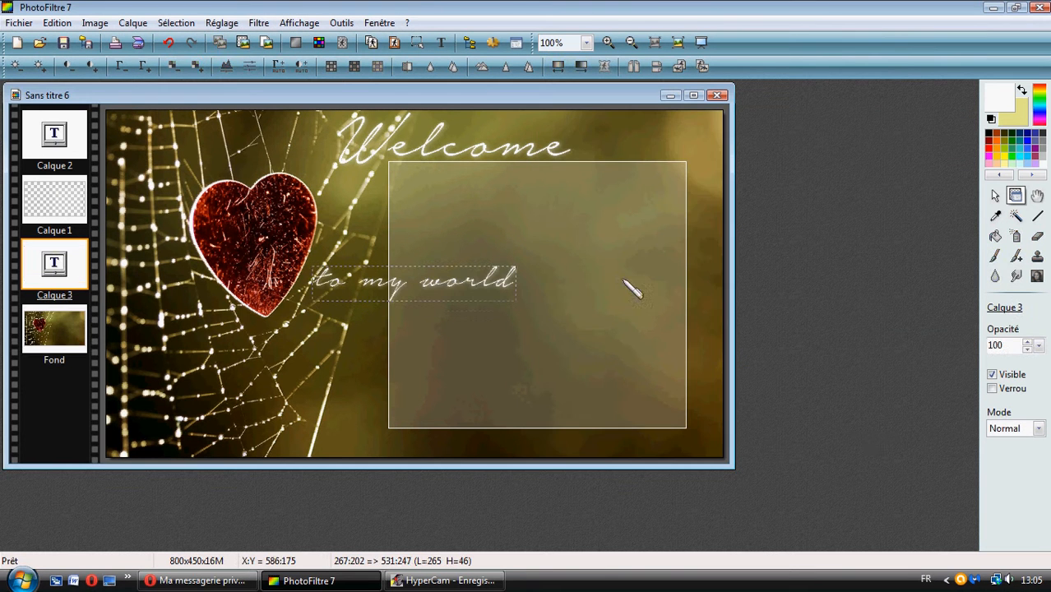
- Try to move the "to my world" text lying beneath the panel, undoing the panel's large accidental shift
click(474, 287)
drag(474, 286, 497, 277)
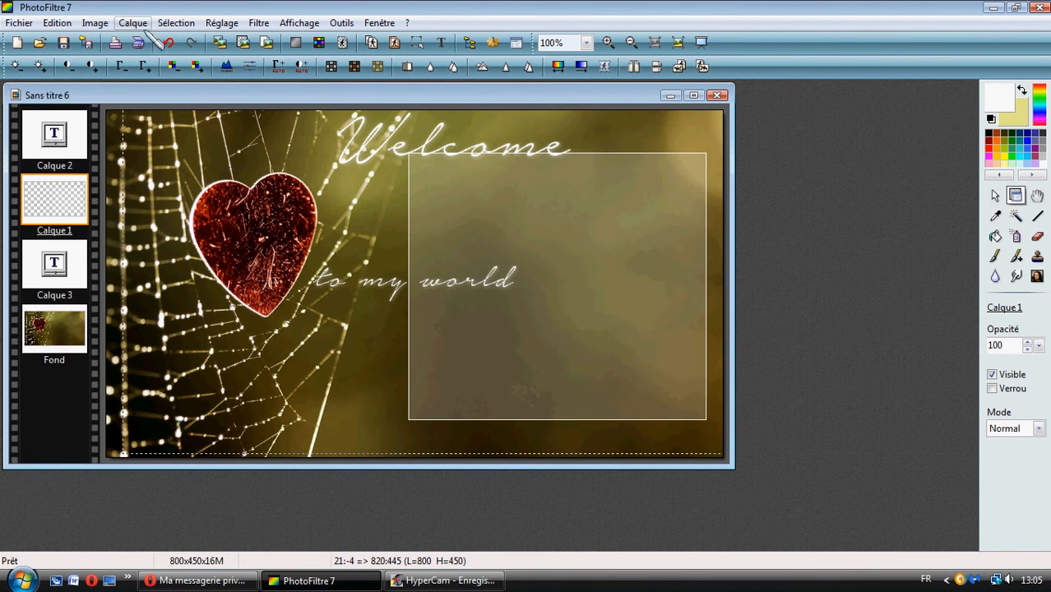
click(168, 42)
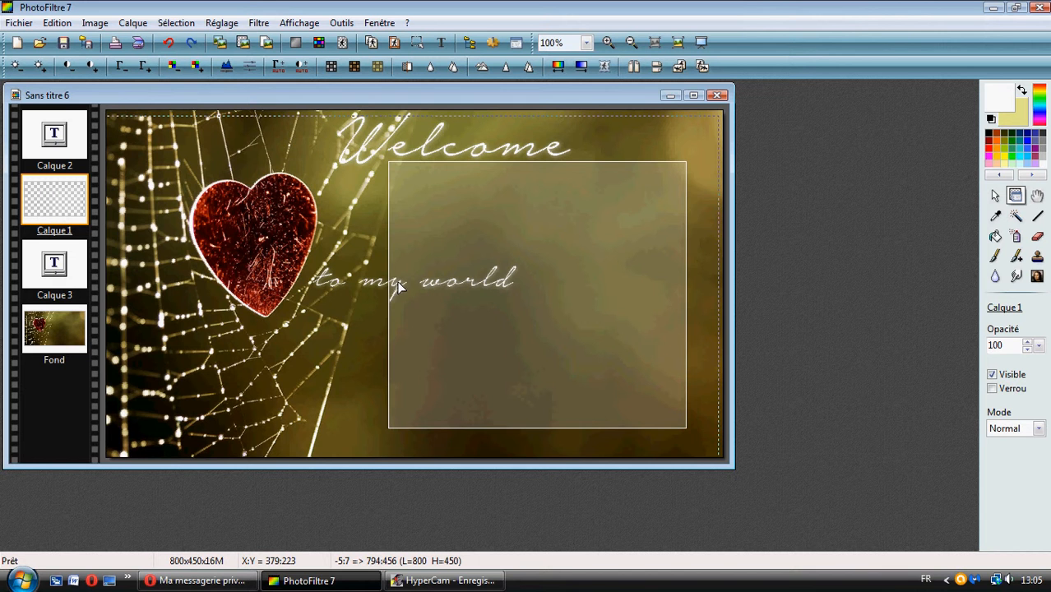
drag(399, 281, 404, 280)
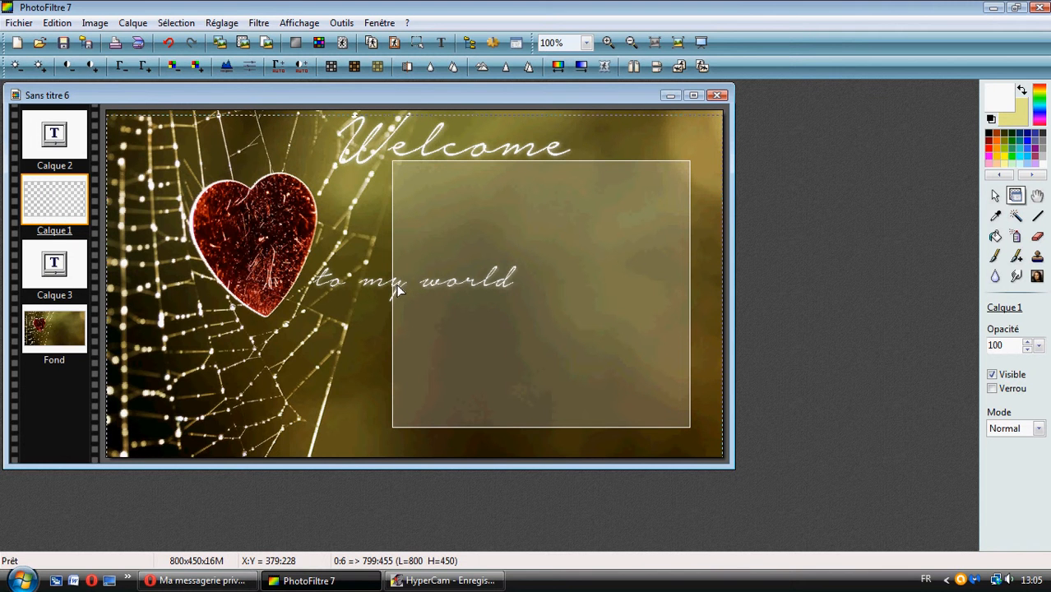
- Bring the "to my world" layer to the top of the layer stack and move the text just under "Welcome"
drag(66, 247, 70, 166)
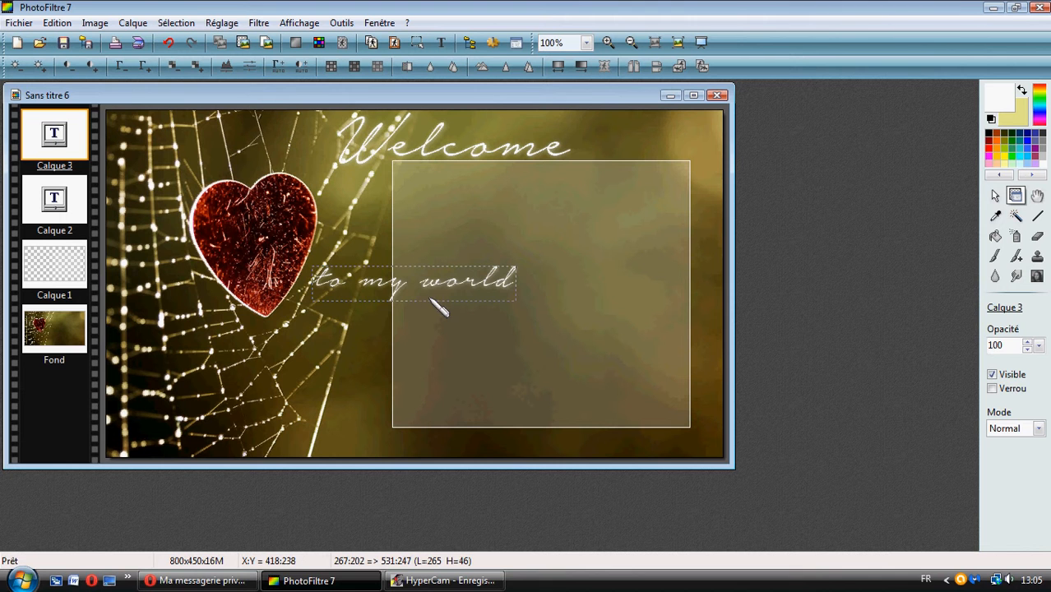
drag(433, 287, 527, 166)
click(643, 148)
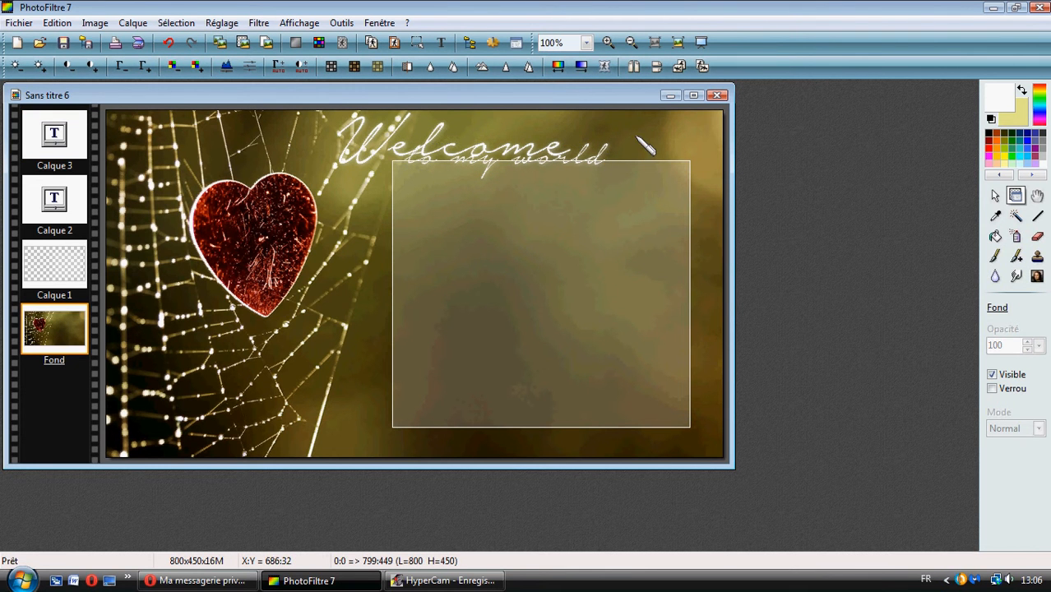
- Nudge the "to my world" text slightly up and left beneath "Welcome"
click(650, 177)
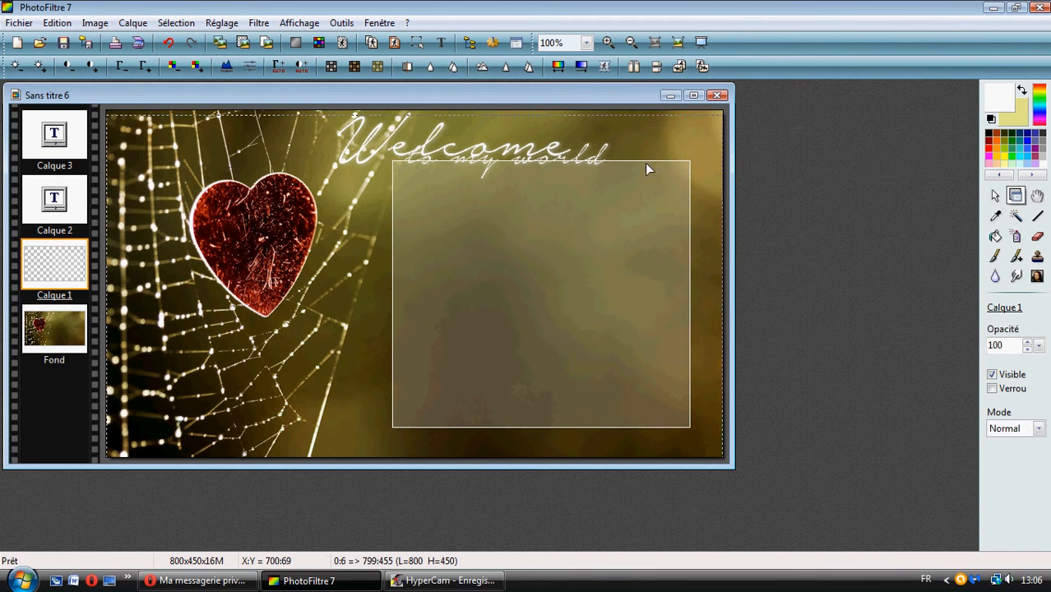
click(377, 125)
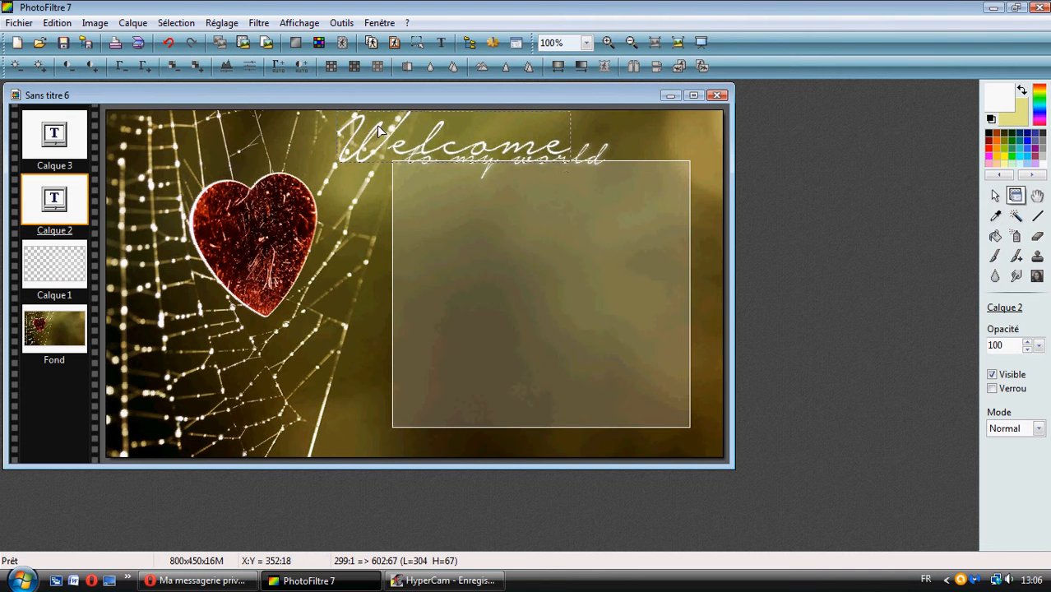
click(596, 165)
drag(597, 165, 596, 163)
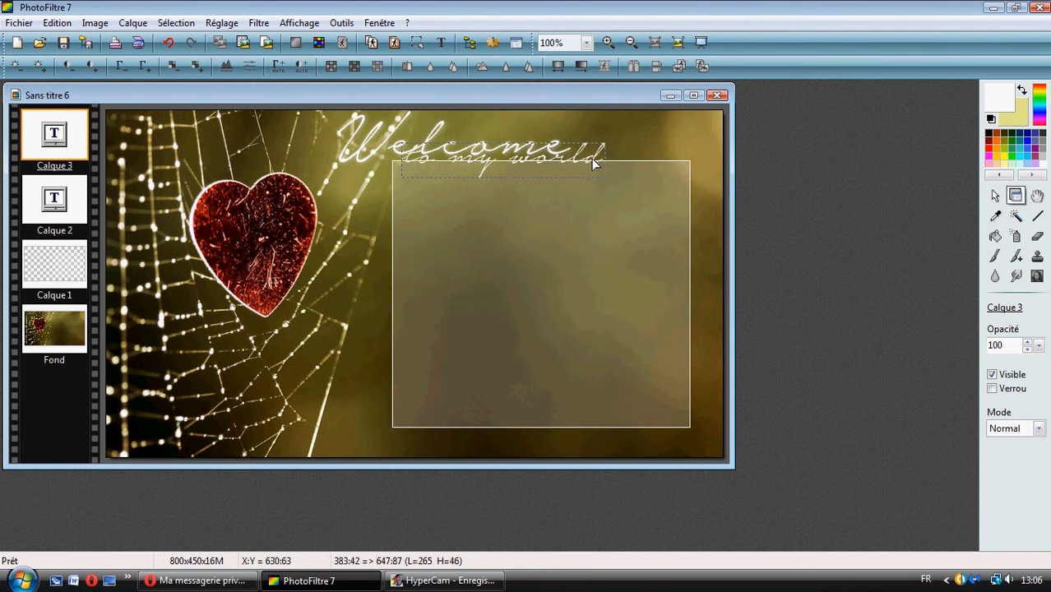
- Lower the panel slightly beneath the two text lines and nudge "Welcome" up to the image's upper edge
click(667, 176)
drag(663, 171, 663, 179)
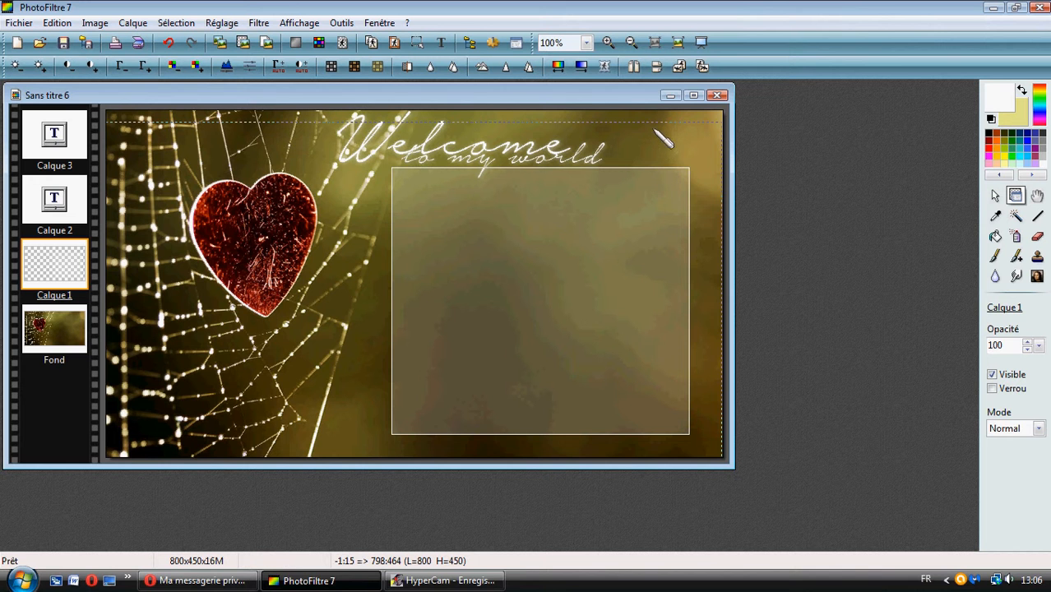
click(662, 136)
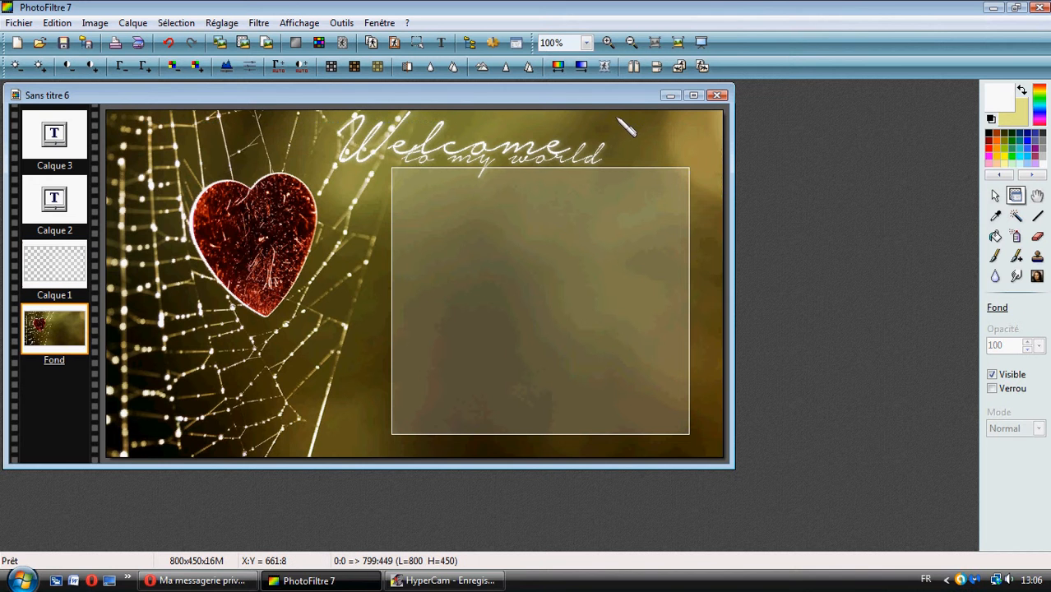
click(451, 153)
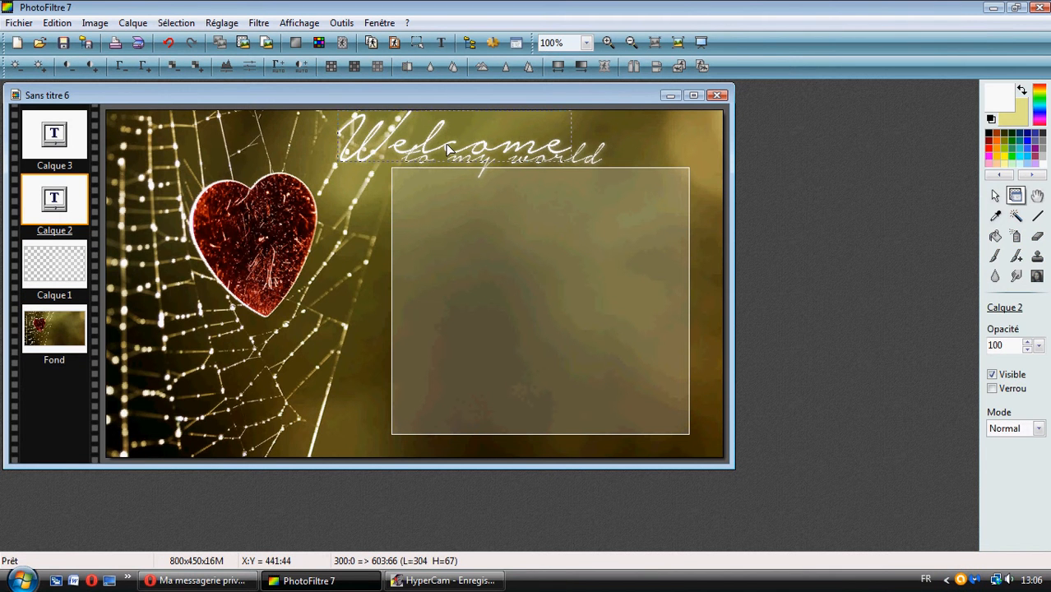
click(666, 148)
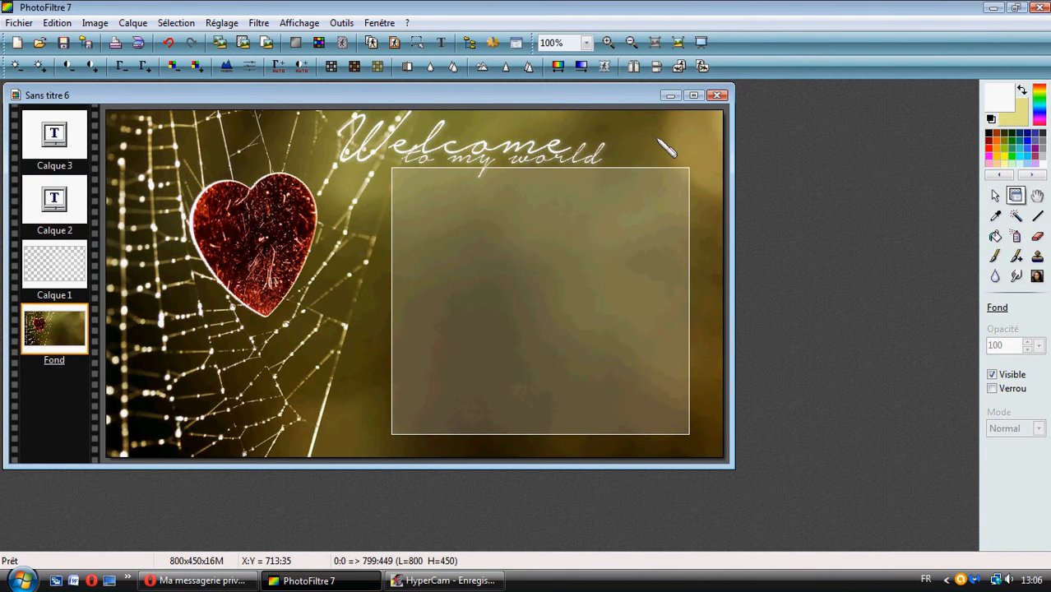
- Add a white "Bye !" text layer in the Notera Personal Use Only font at size 75
click(441, 42)
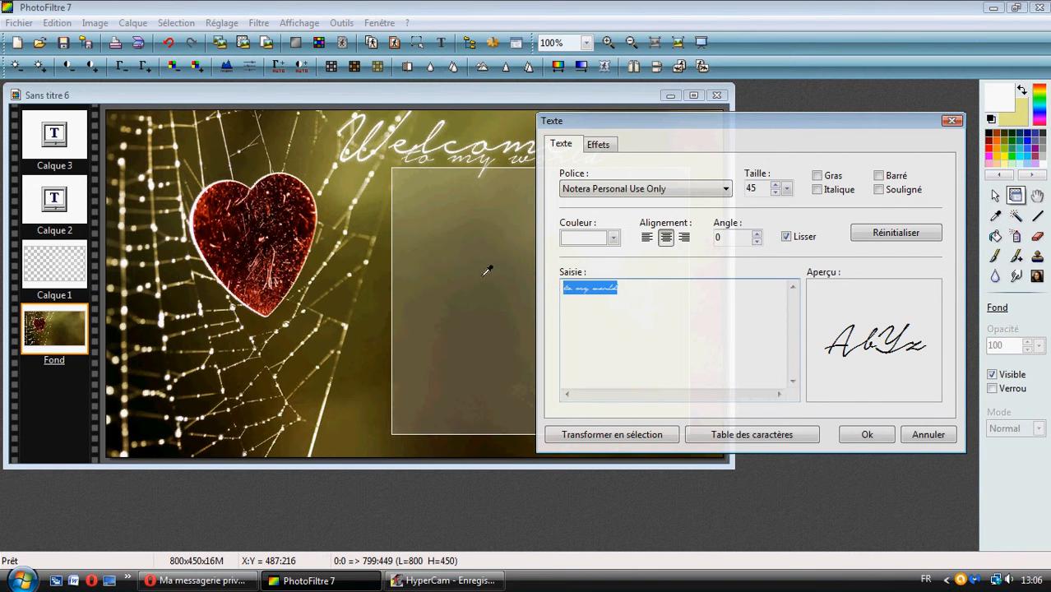
text(s)
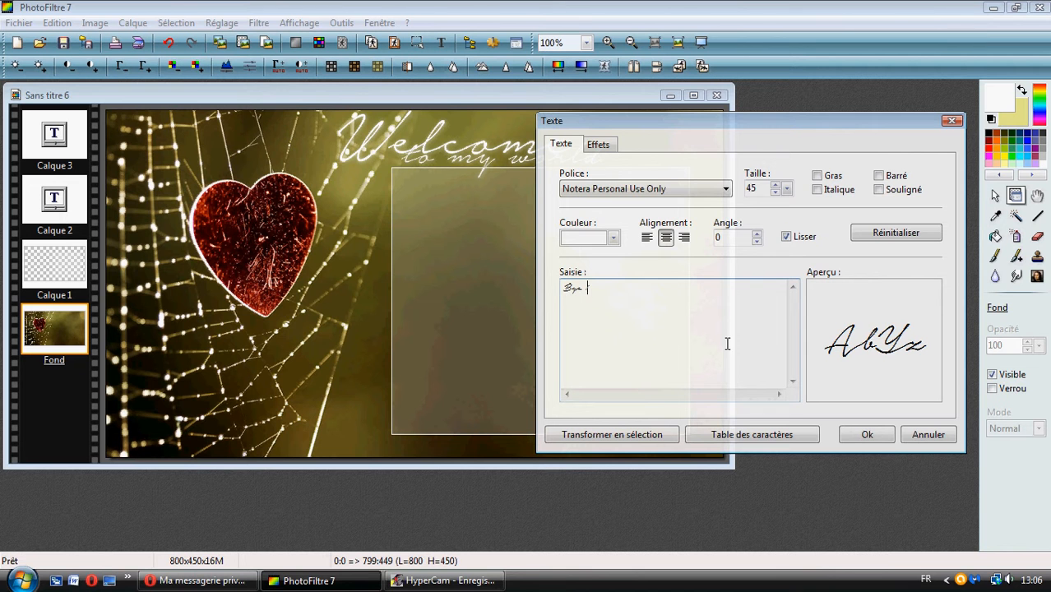
double_click(761, 187)
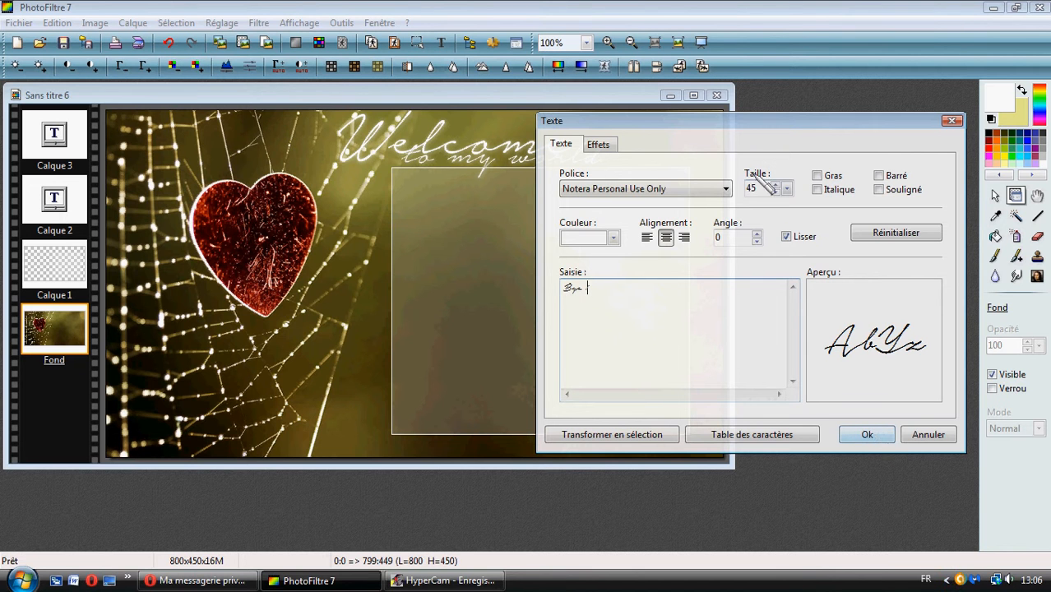
click(725, 189)
click(785, 236)
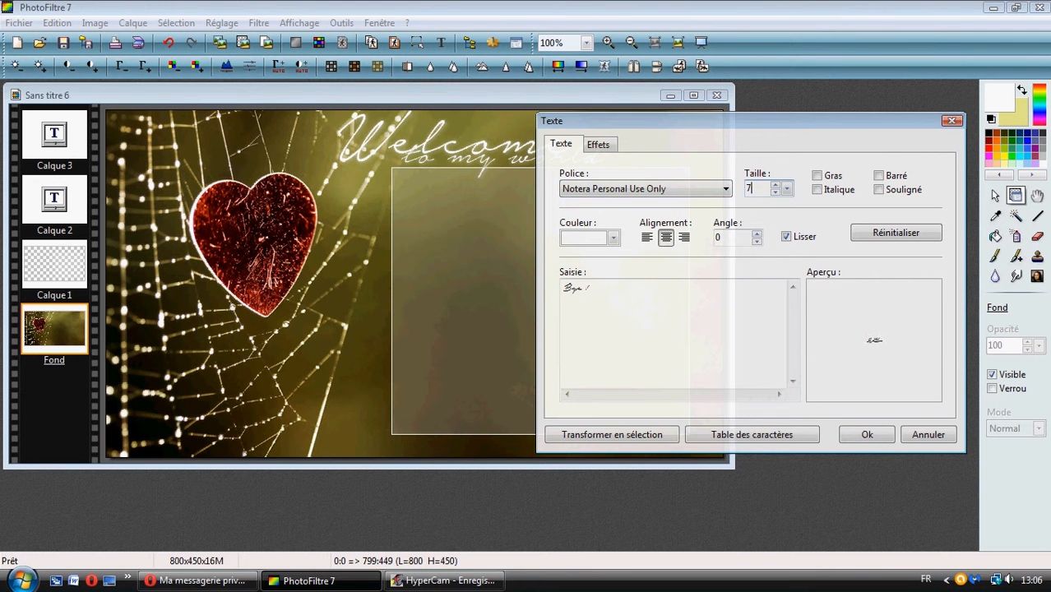
click(879, 435)
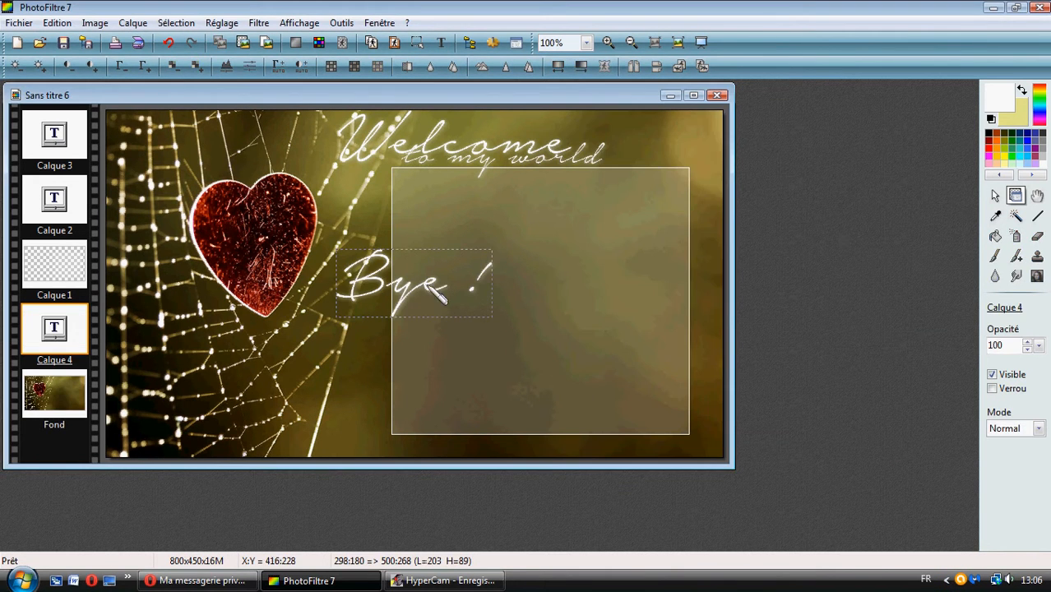
- Bring the "Bye !" text layer to the top of the layer stack
double_click(430, 294)
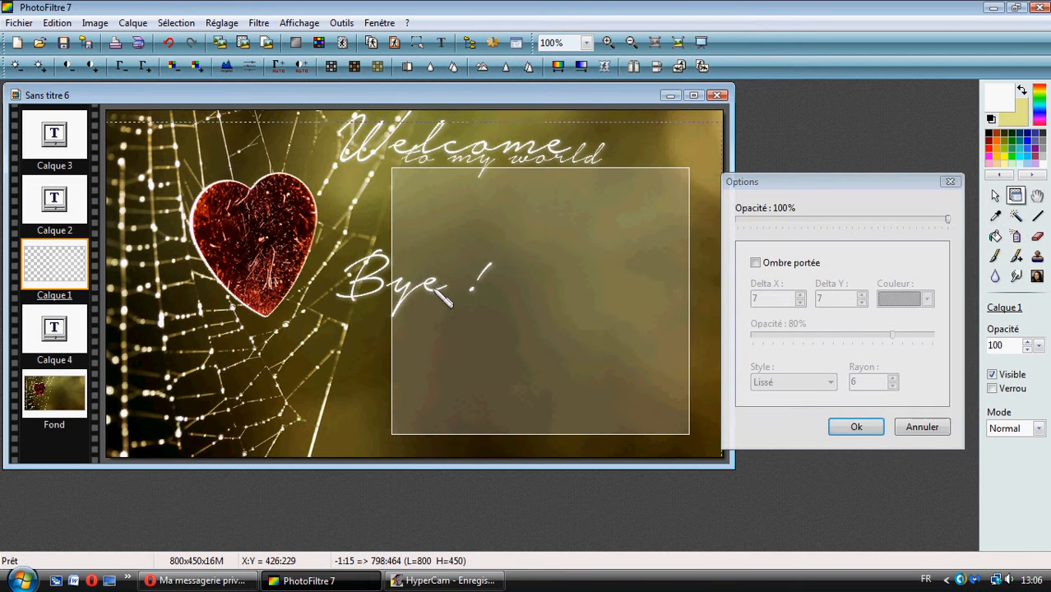
click(954, 184)
drag(55, 333, 63, 152)
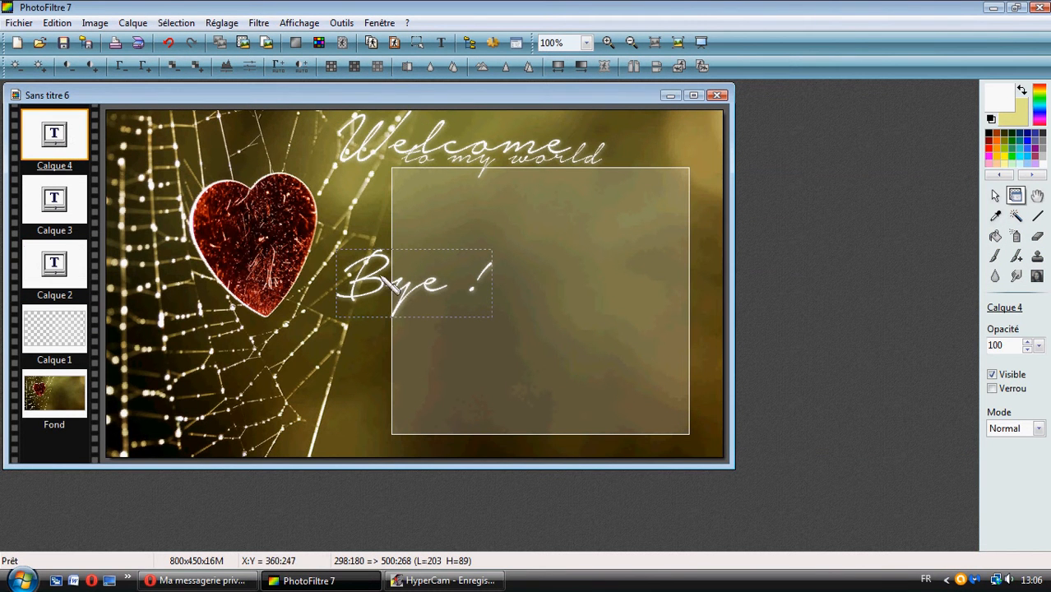
- Reduce the "Bye !" text to size 50 and move it over the panel's lower-right corner
double_click(406, 285)
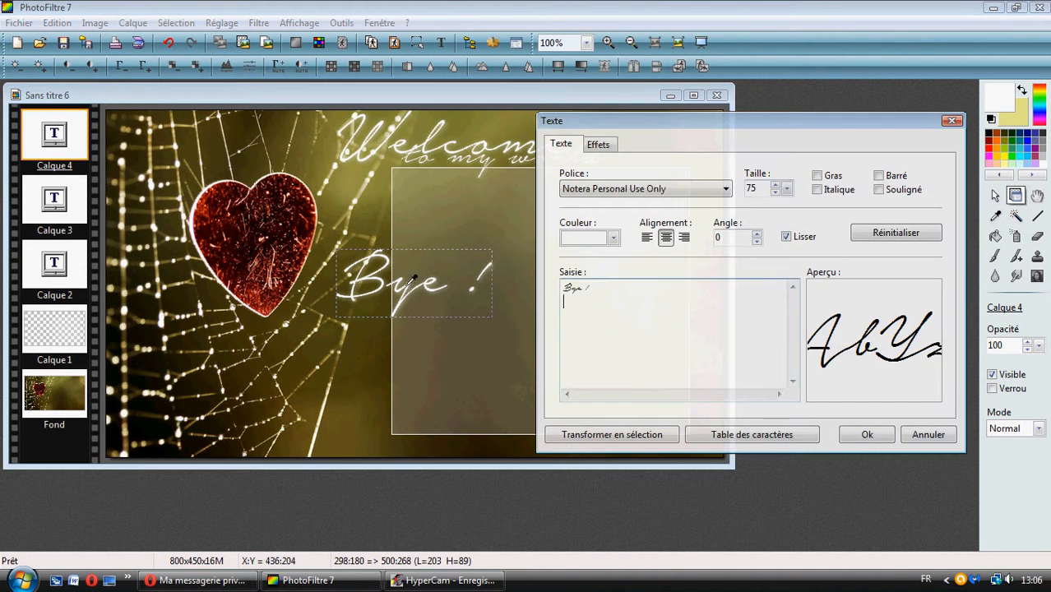
double_click(755, 189)
text(50)
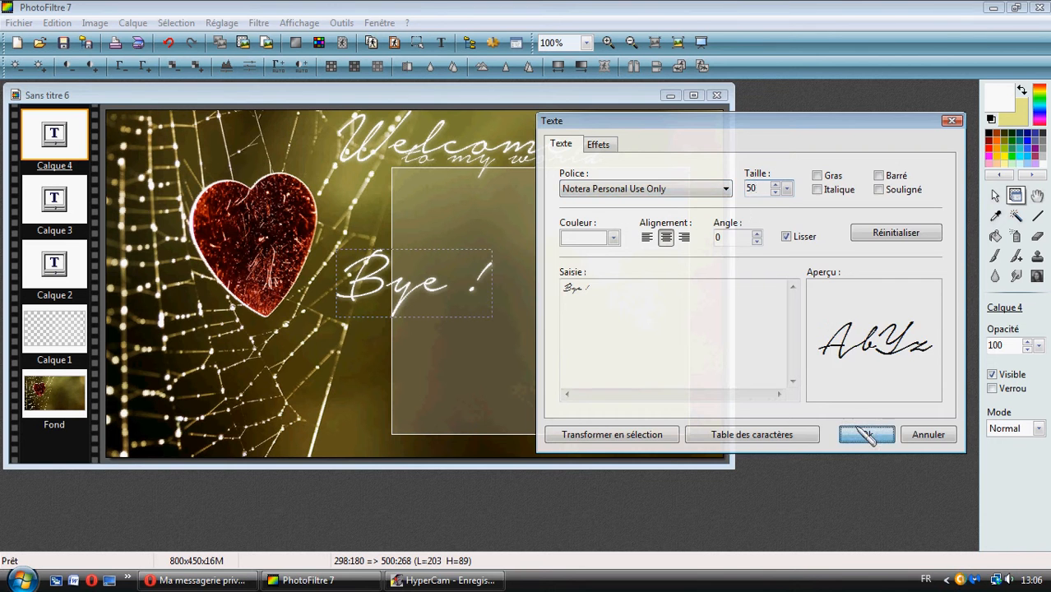
click(865, 434)
drag(400, 282, 672, 442)
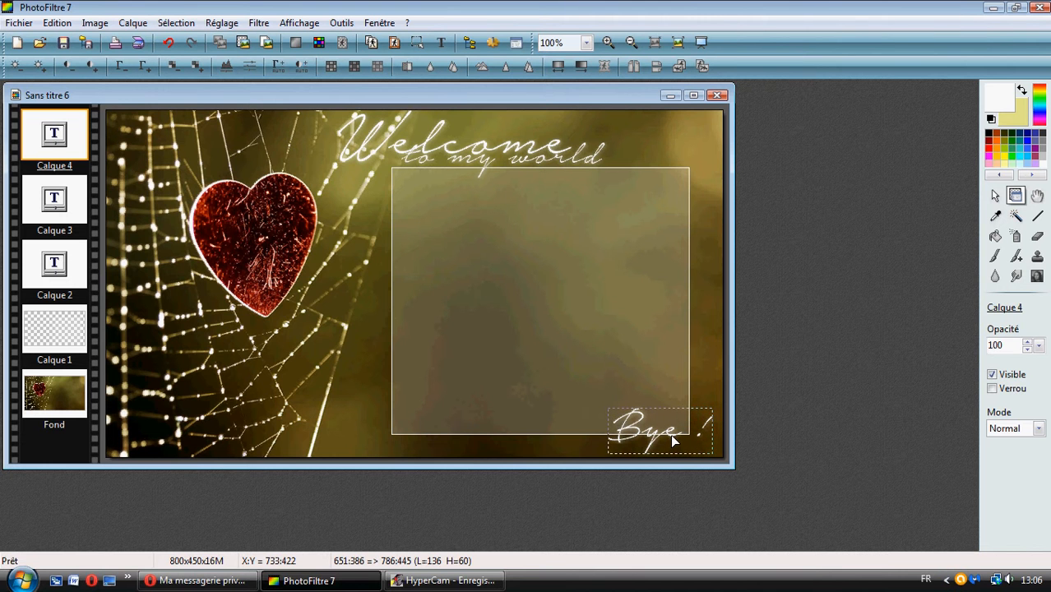
click(705, 381)
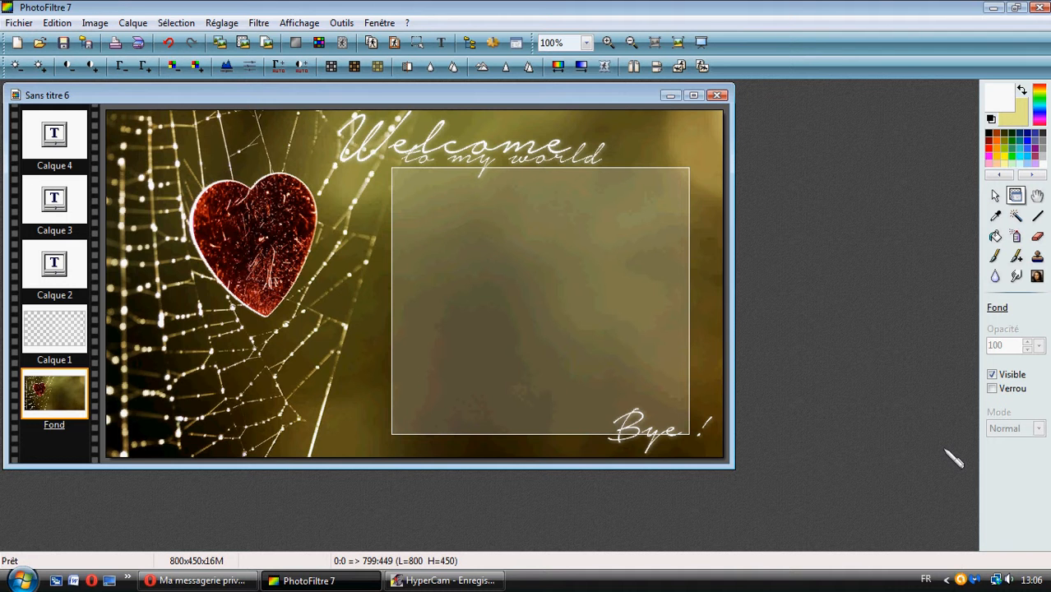
- Start a new text with the copyright signature, "(c)" plus the author's name, and colour it medium grey
click(441, 42)
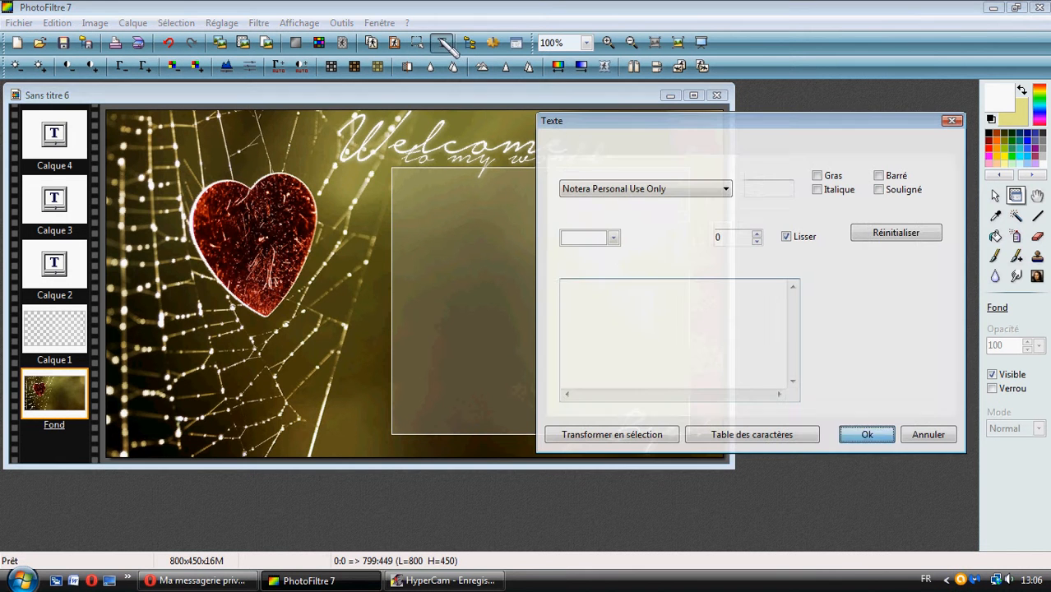
drag(610, 285, 496, 272)
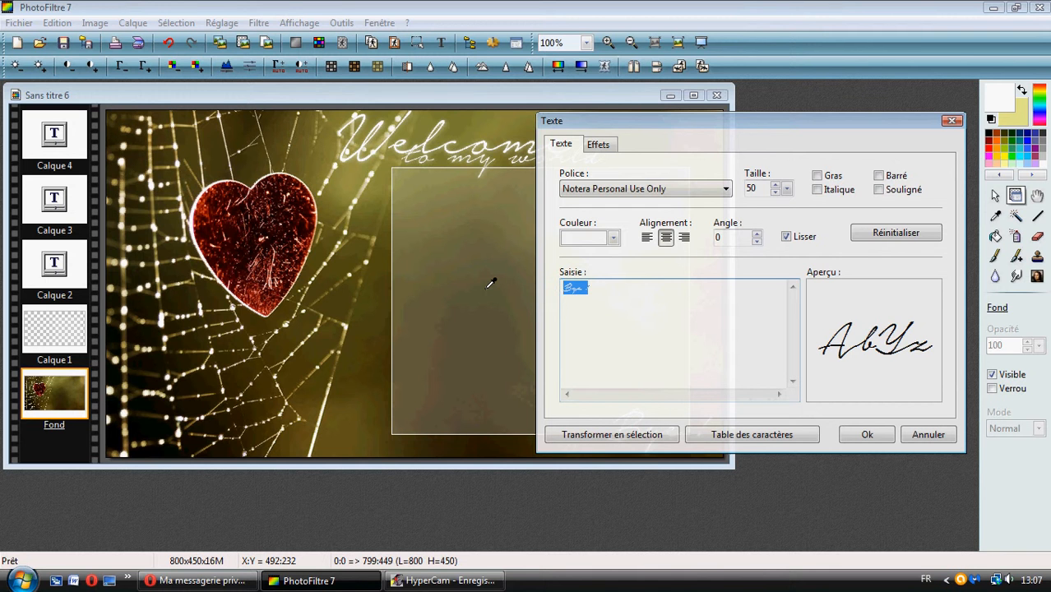
key(BackSpace)
click(613, 237)
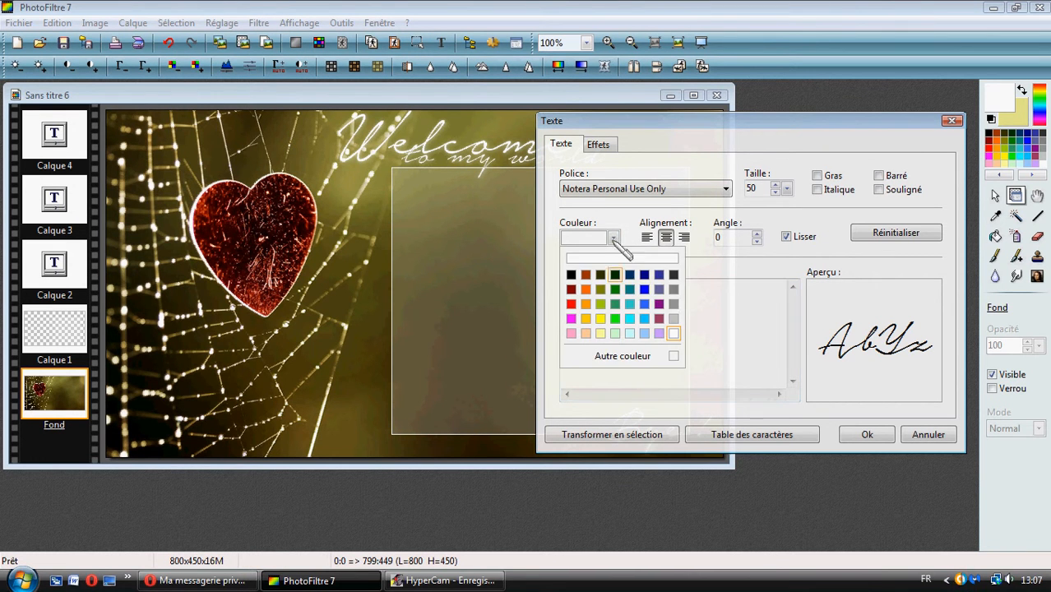
click(675, 303)
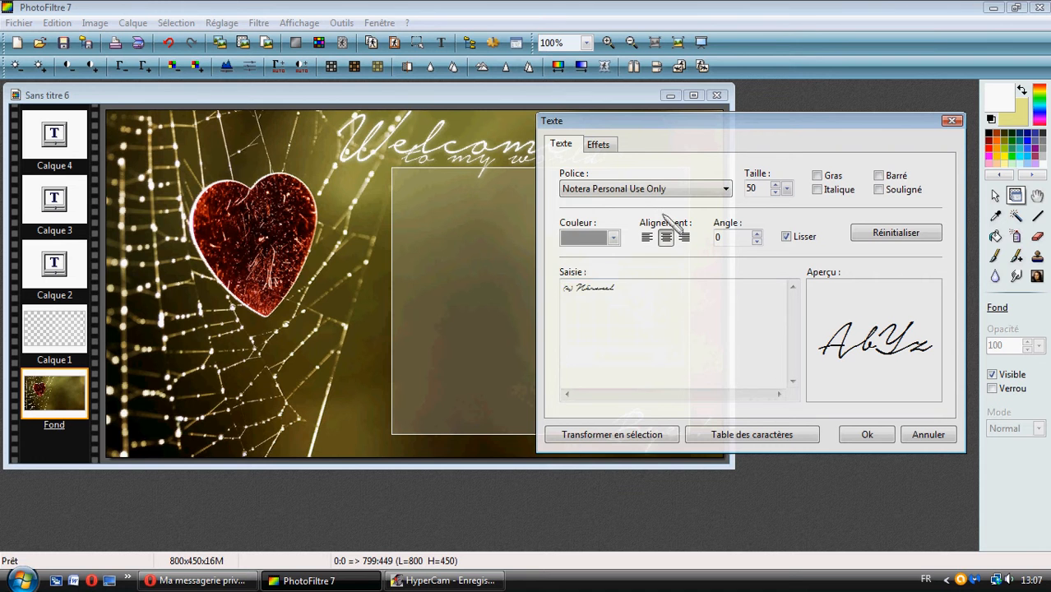
- Set the copyright signature in the Minecraftia font at size 6 and add it to the image
click(649, 191)
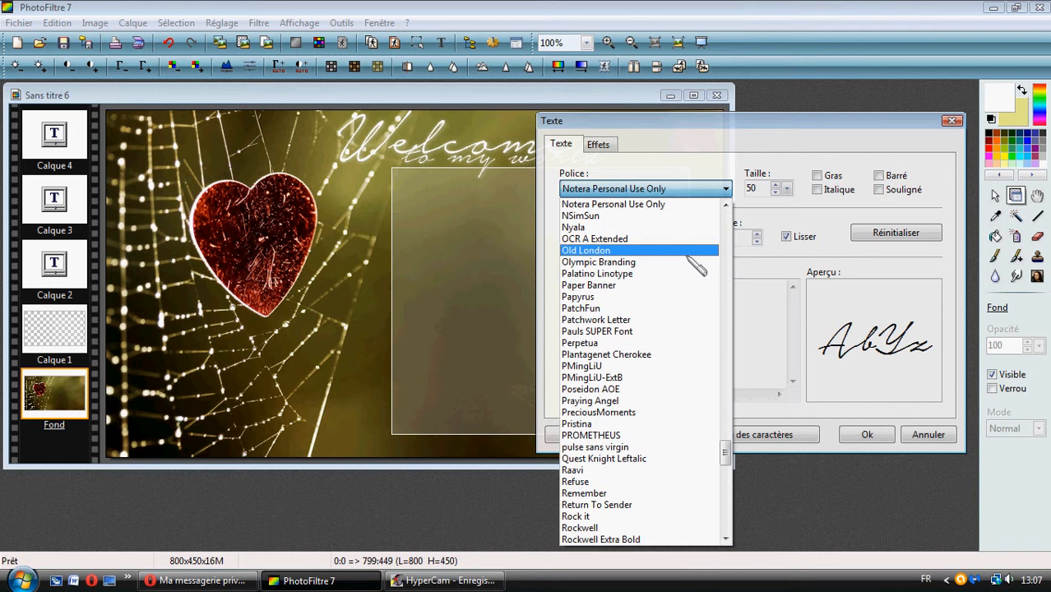
scroll(695, 265, up, 10)
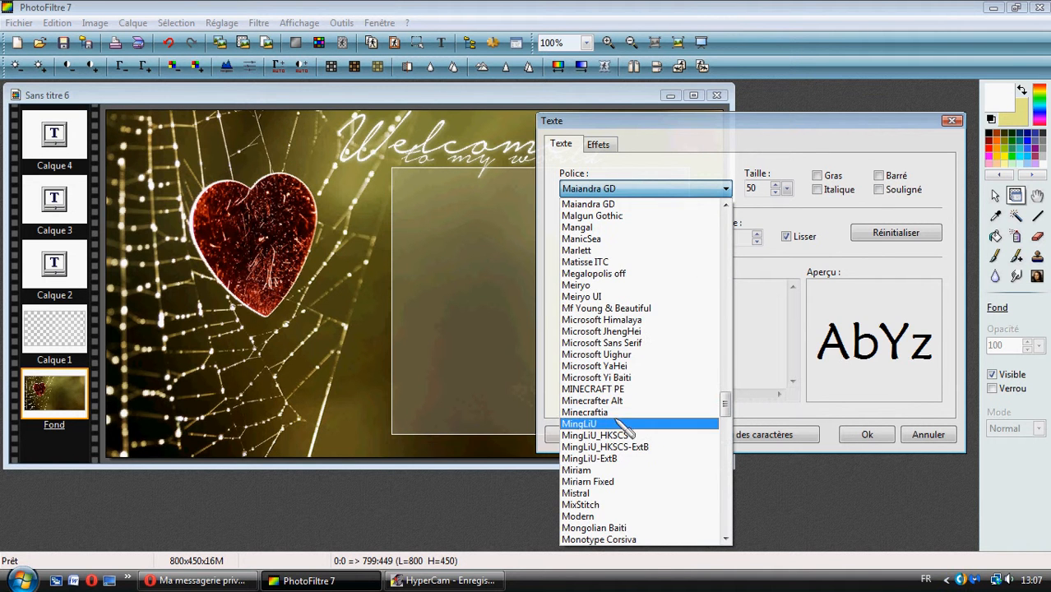
click(613, 408)
key(Tab)
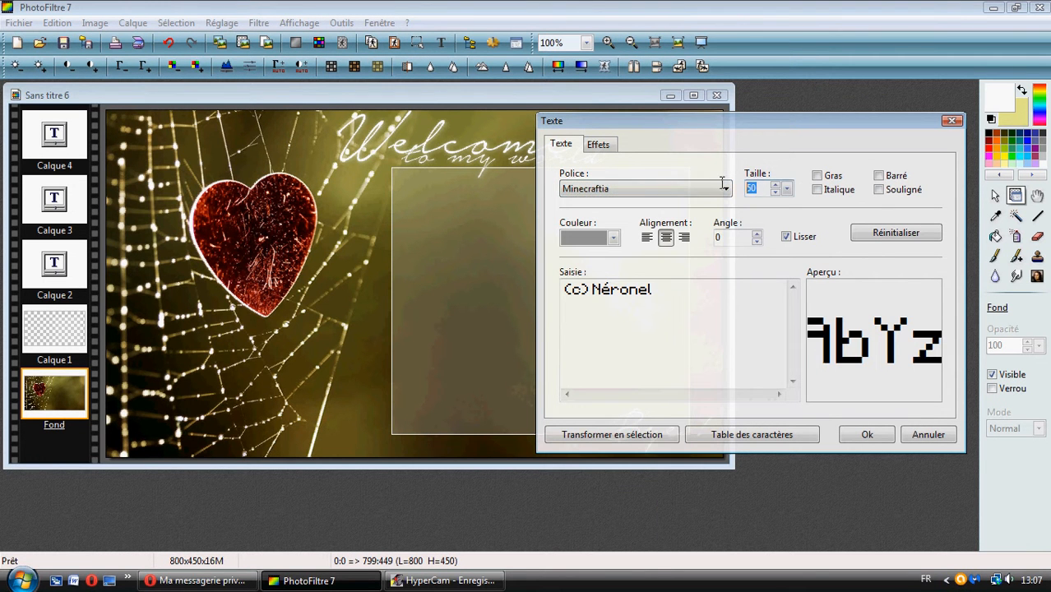
text(6)
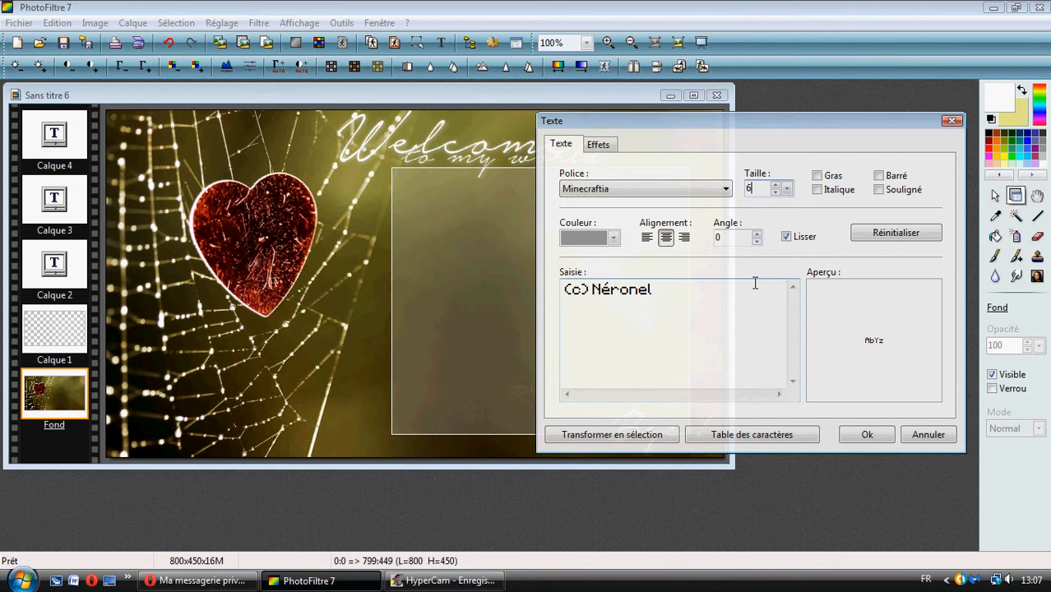
click(870, 437)
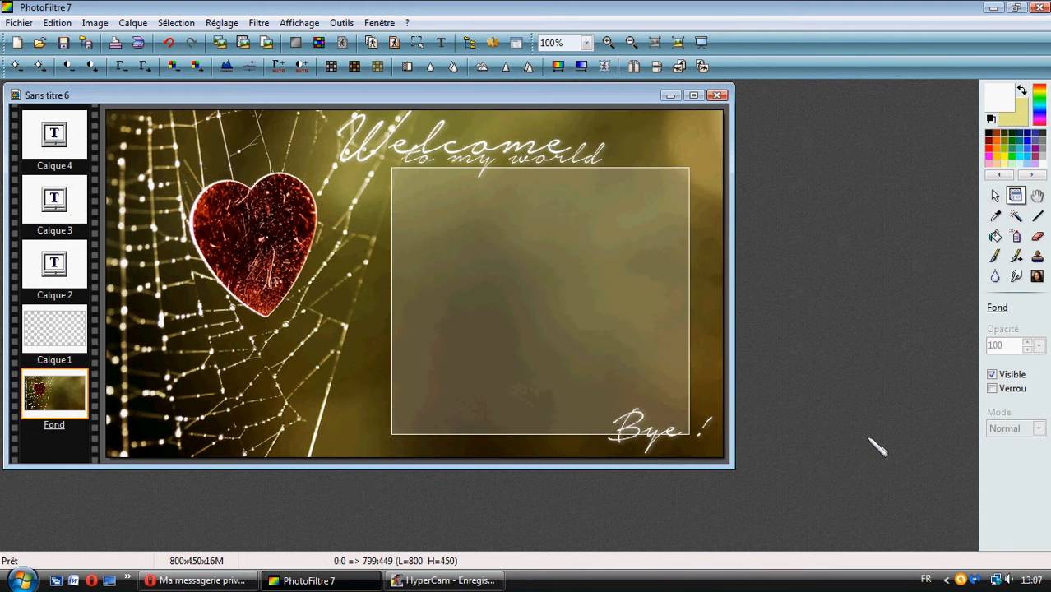
- Bring the copyright signature's layer to the top of the stack and remove its drop shadow
drag(65, 407, 55, 136)
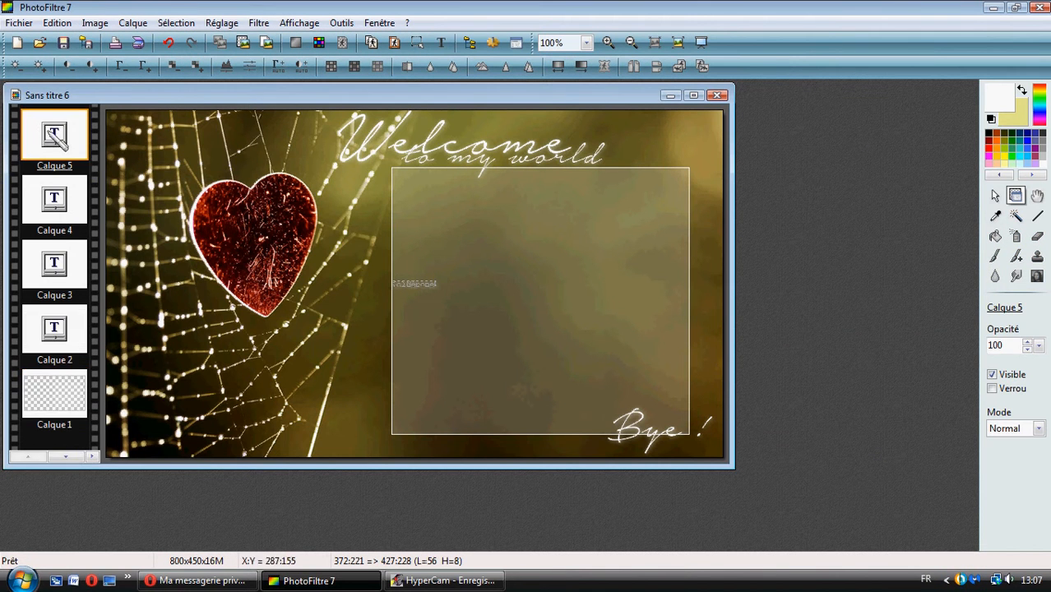
double_click(413, 286)
click(598, 144)
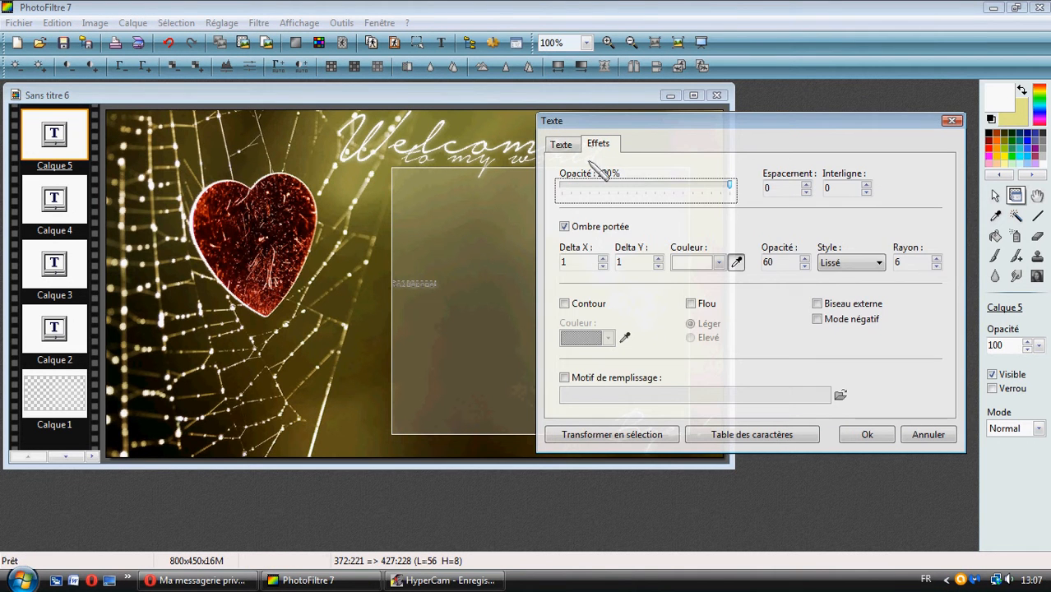
click(564, 227)
click(562, 144)
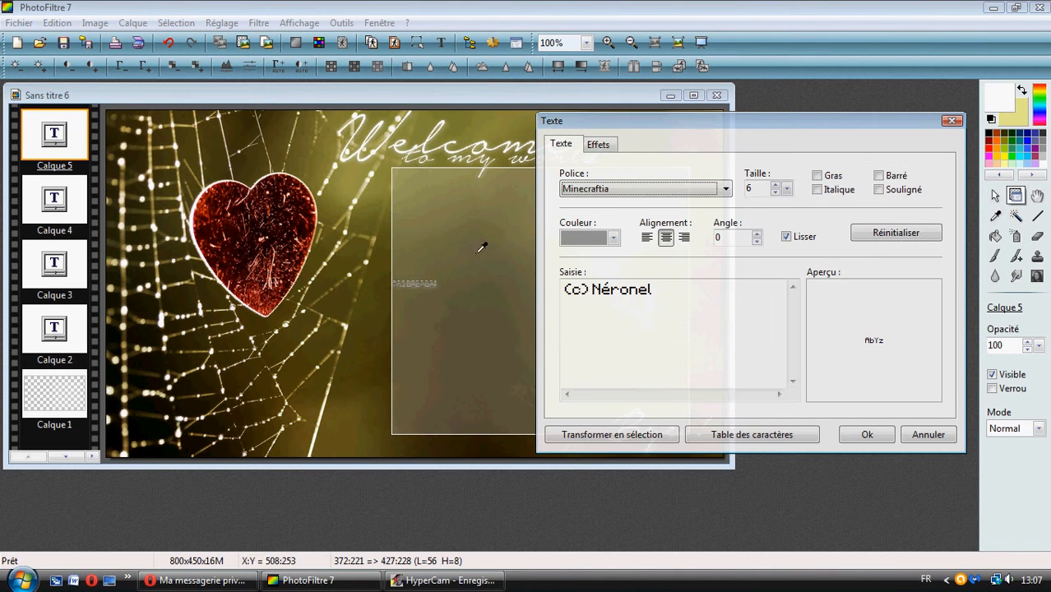
click(868, 434)
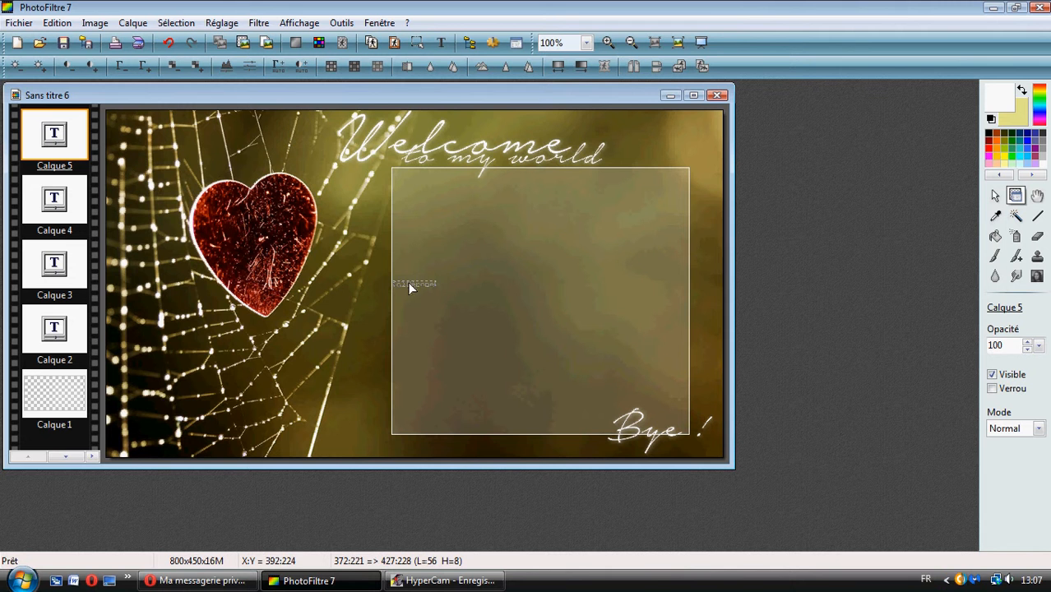
- Move the copyright signature into the image's lower-left corner
drag(409, 281, 198, 418)
drag(384, 419, 127, 455)
click(144, 424)
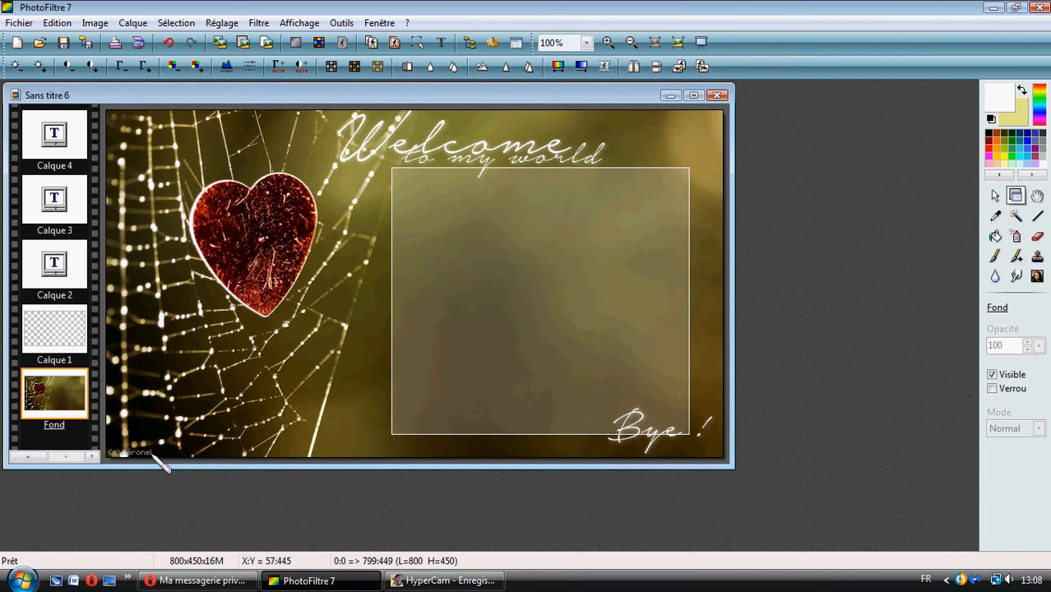
- Change the copyright signature's text colour to a darker grey
double_click(152, 454)
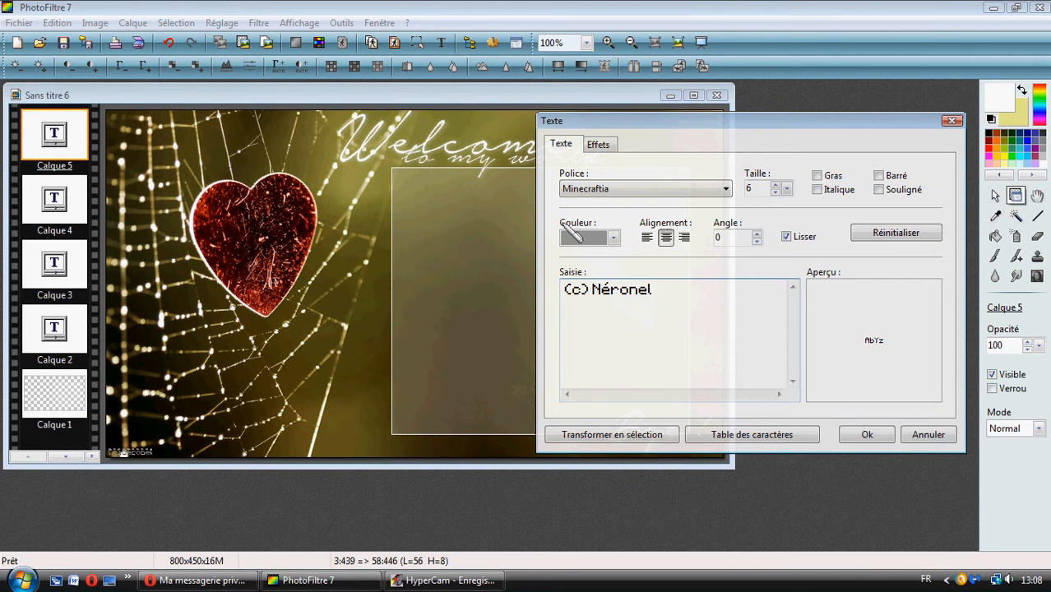
click(614, 237)
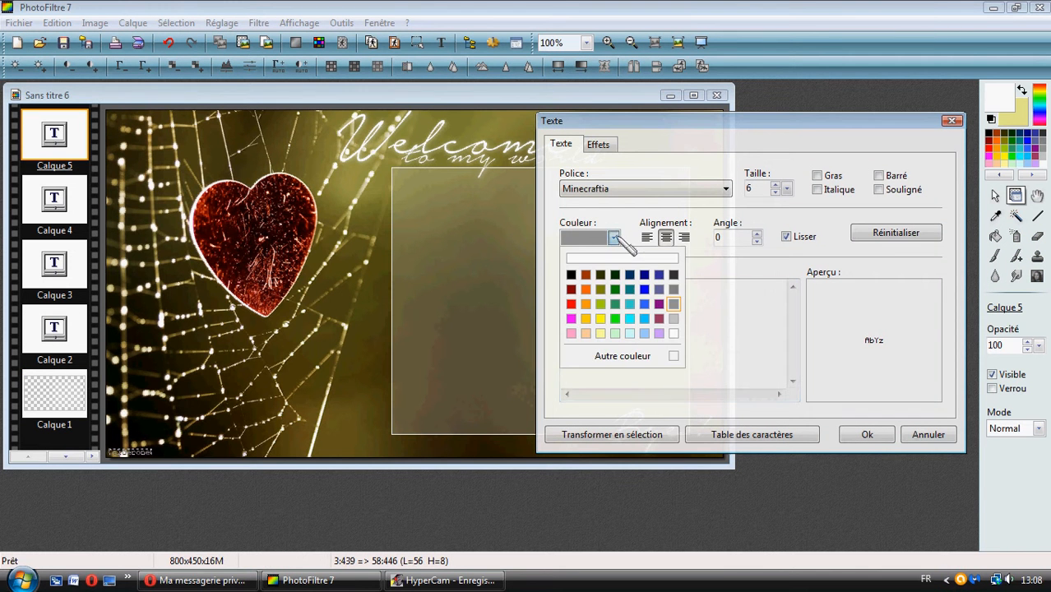
click(674, 290)
click(867, 434)
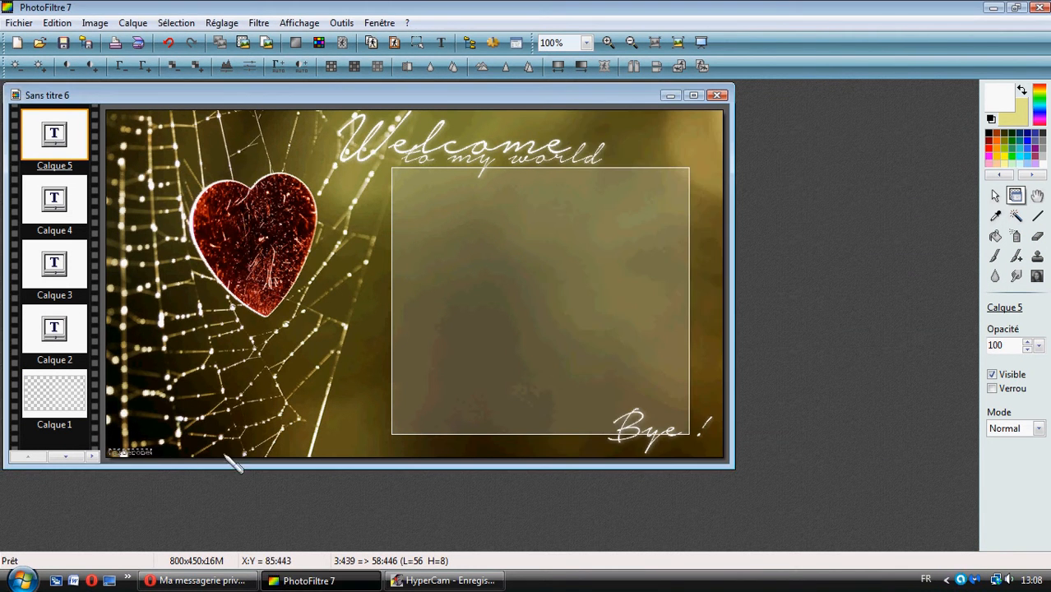
- Move the copyright signature into the image's upper-left corner
click(152, 454)
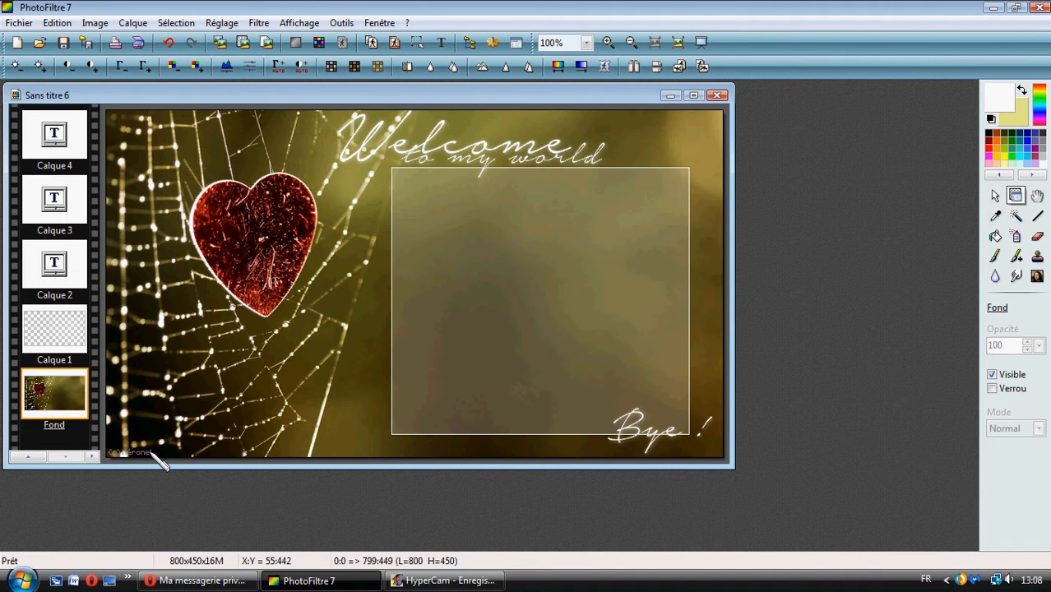
drag(151, 457, 153, 122)
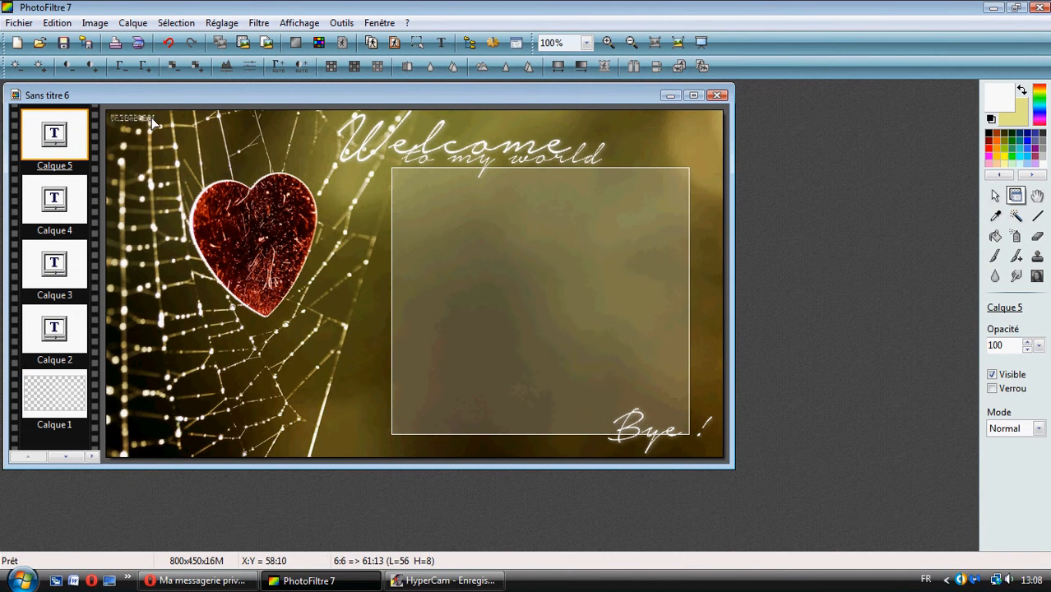
key(ctrl+shift+f)
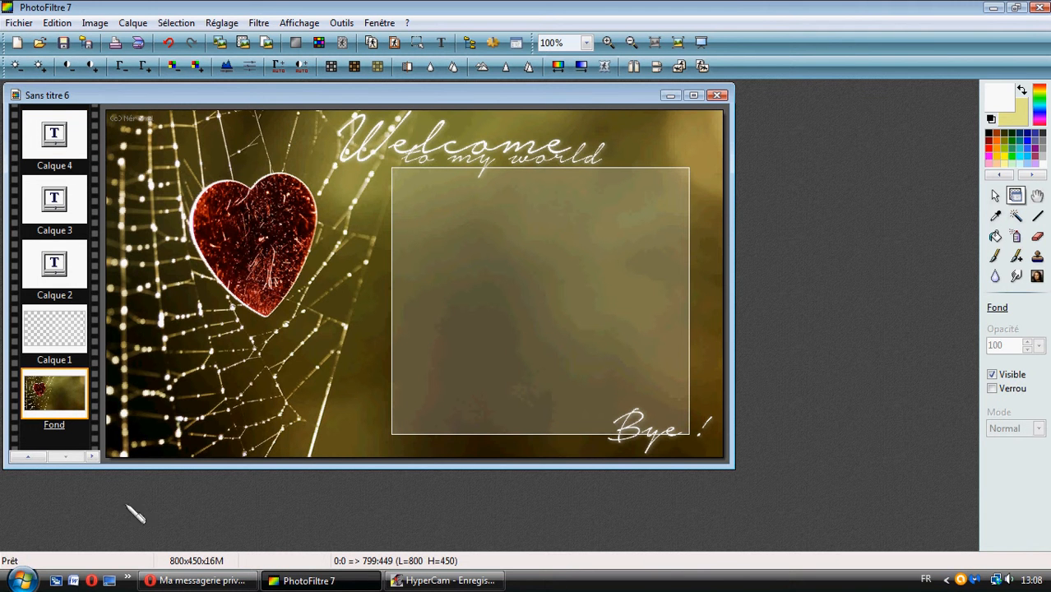
- Outline the background image with a 1-pixel contour using the "cadre pointillé.jpg" pattern
click(56, 22)
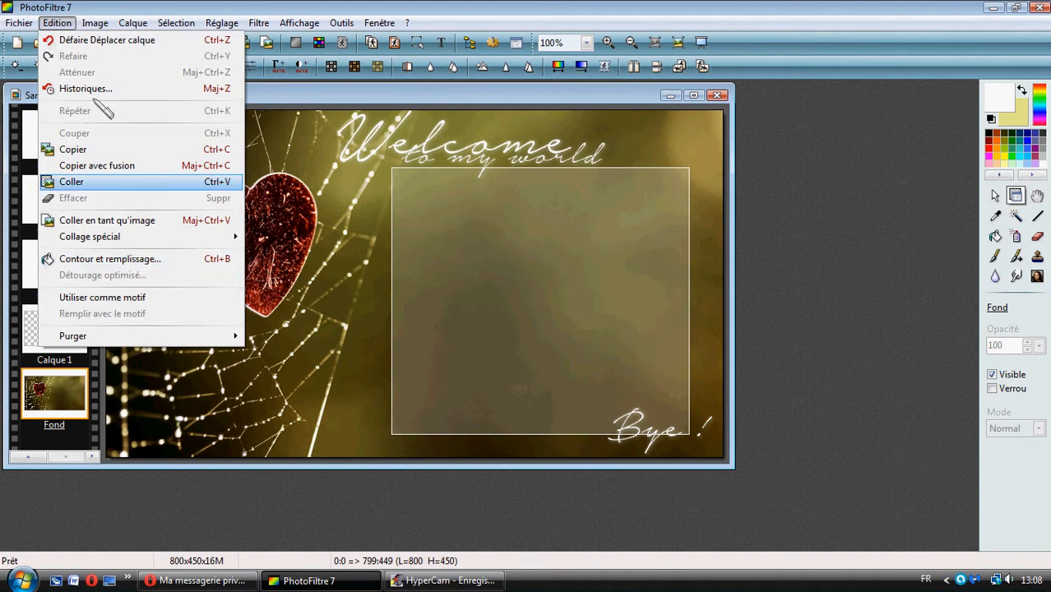
click(125, 260)
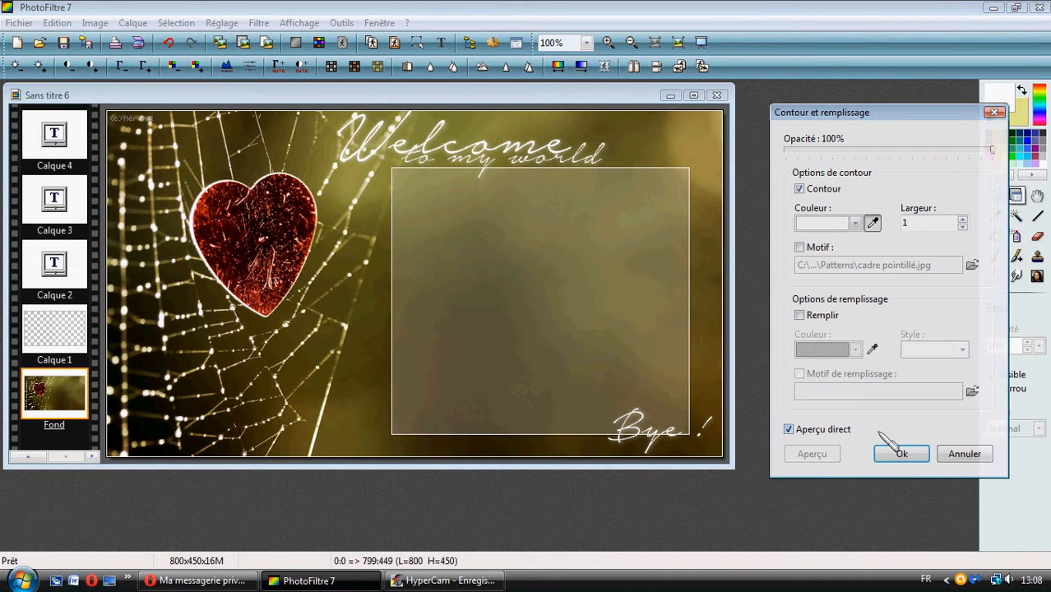
click(799, 248)
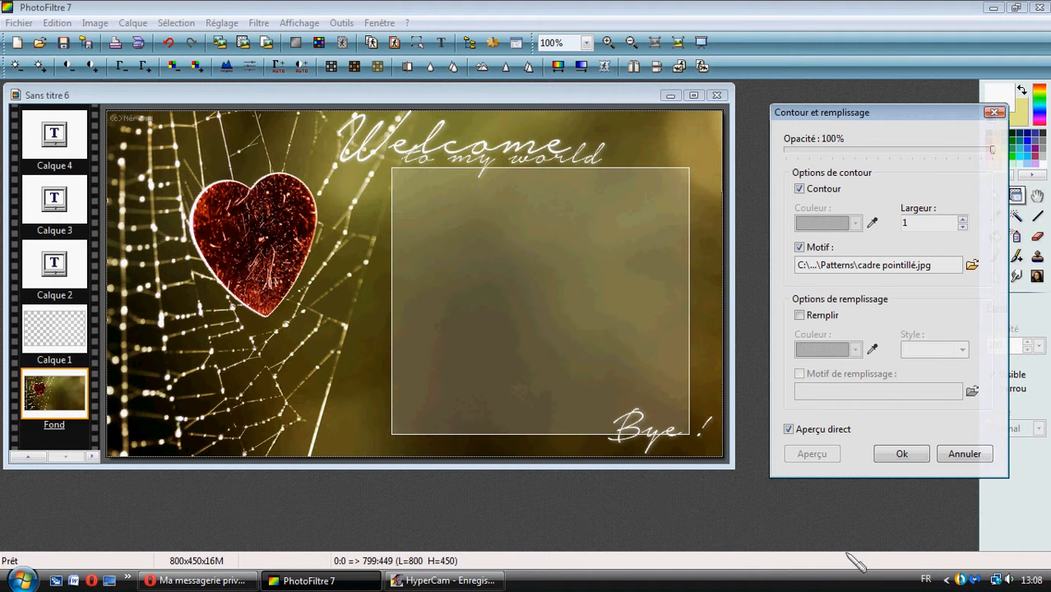
click(902, 454)
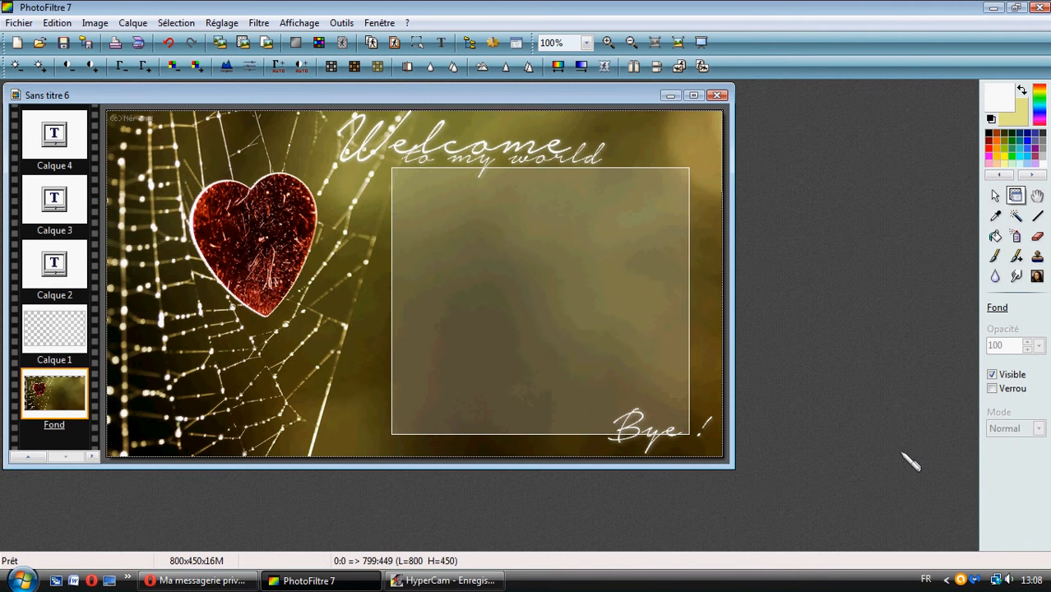
- Move the translucent panel layer slightly downward to about X 0, Y 20, and reselect the background layer
click(393, 136)
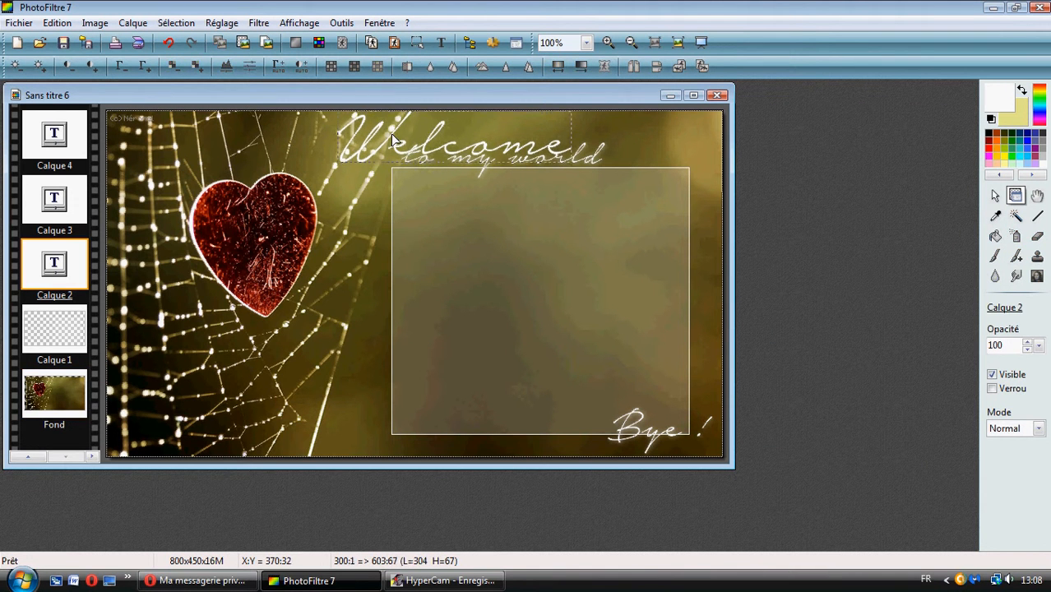
click(481, 174)
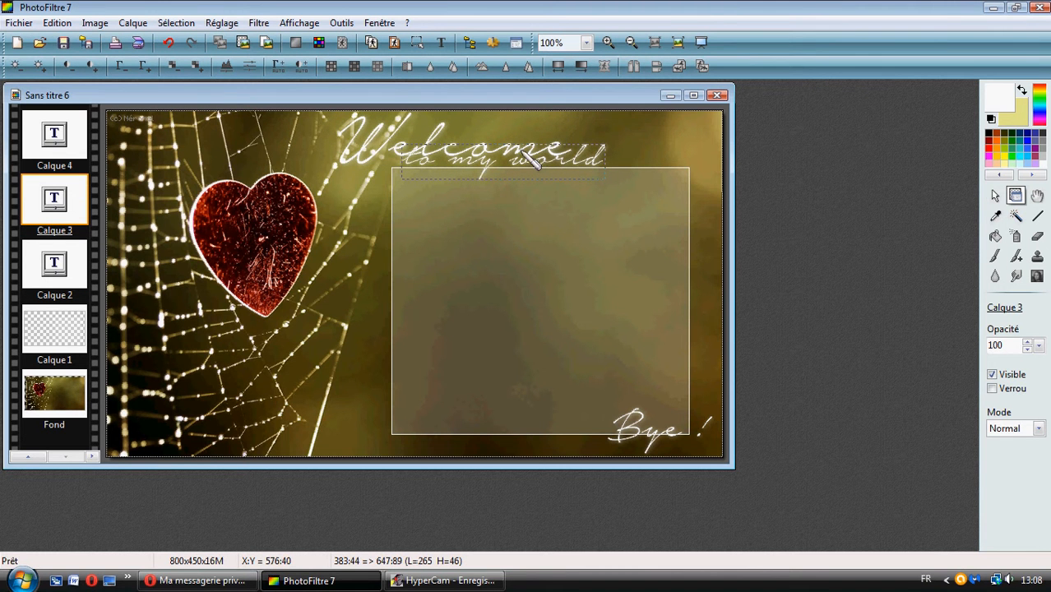
click(649, 134)
click(623, 237)
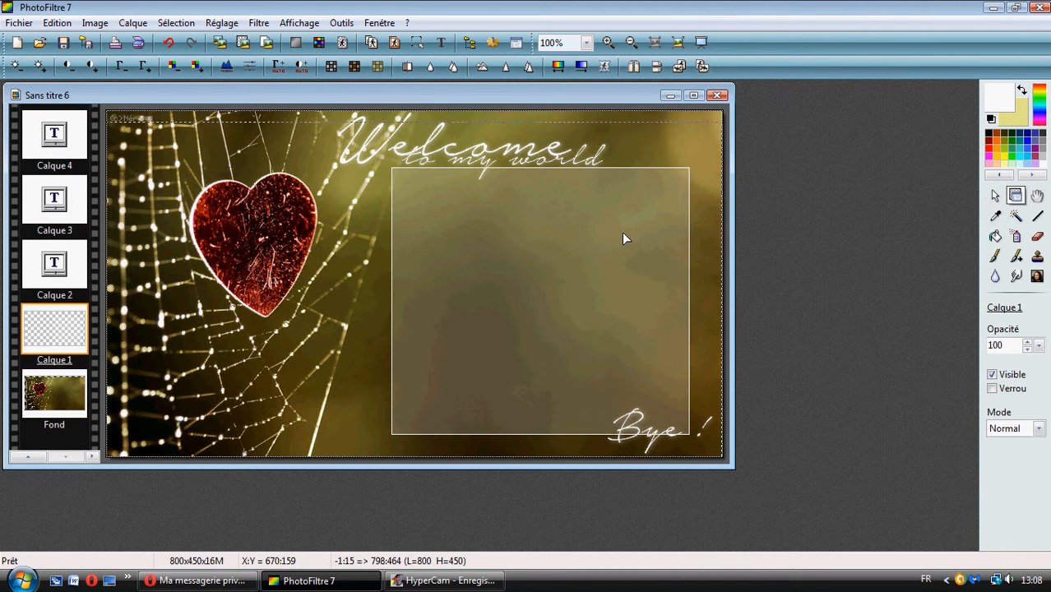
drag(622, 235, 624, 238)
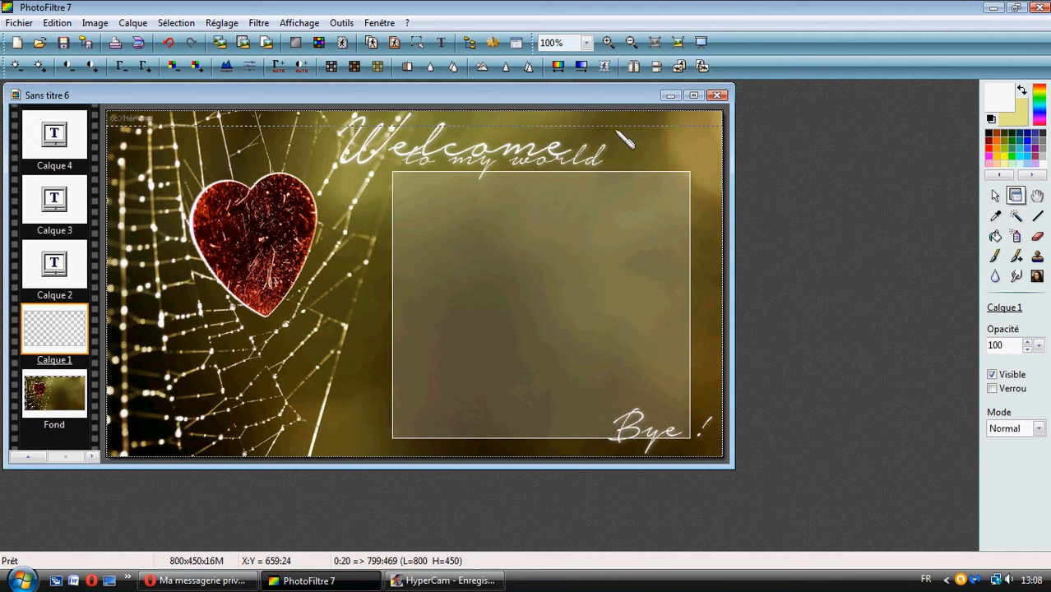
click(587, 119)
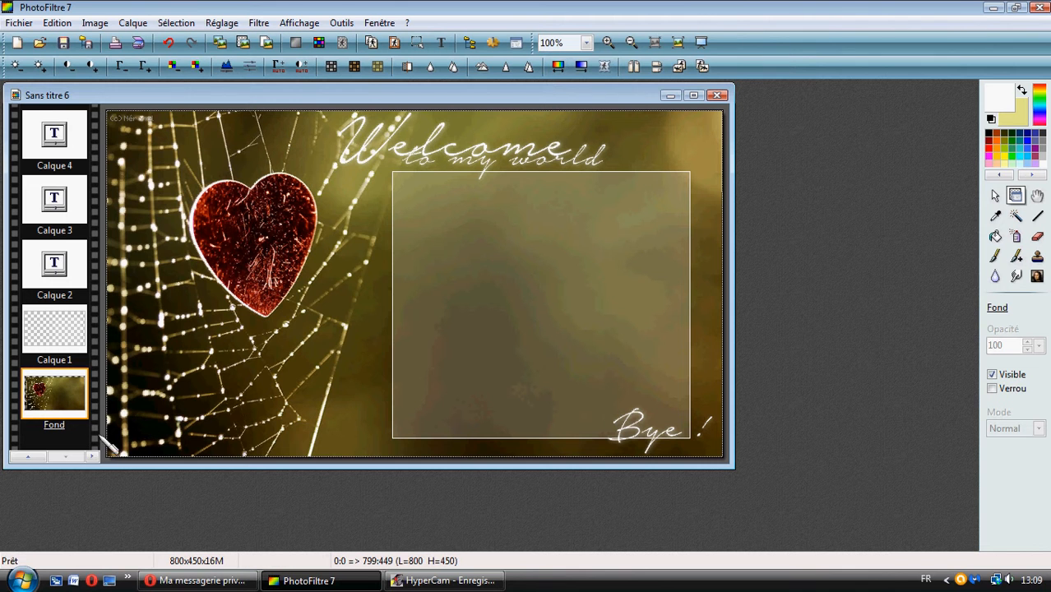
- Save the image in the Mes images folder as a JPEG named fiche1, with compression 100 and progressive format, previewing the file size
click(18, 23)
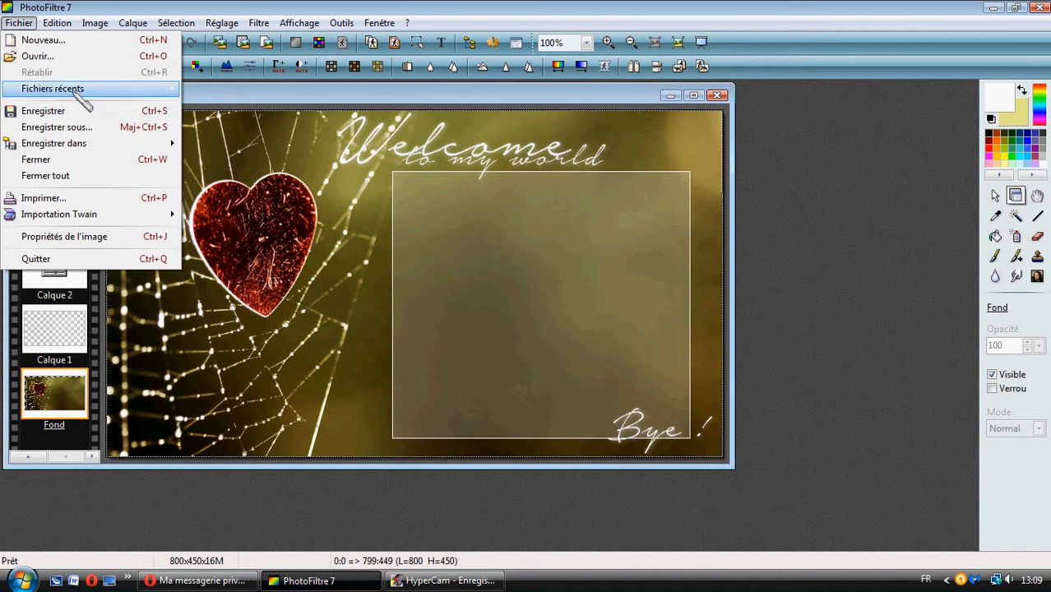
click(83, 129)
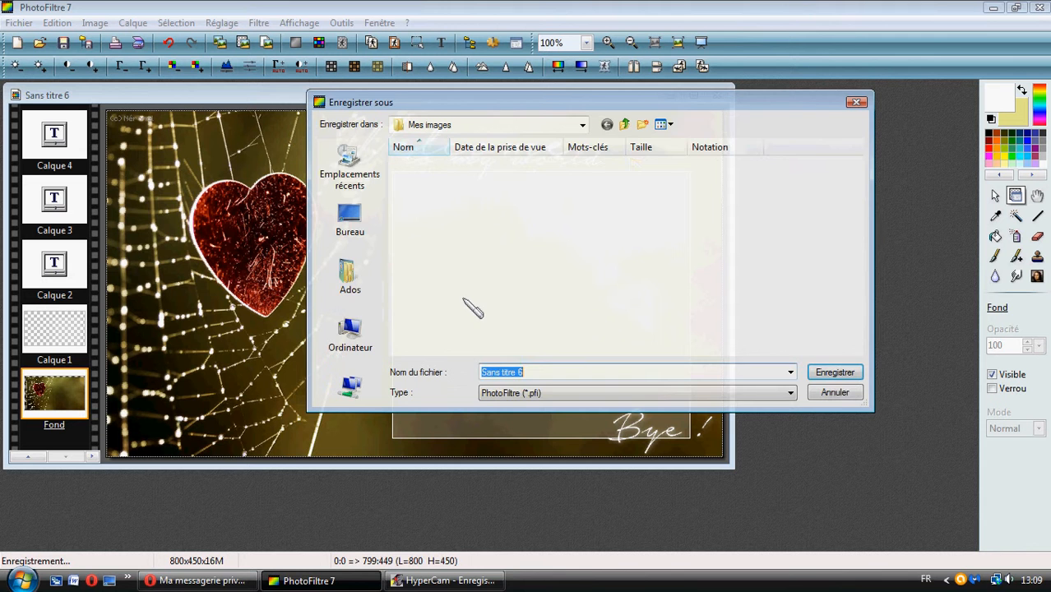
click(550, 395)
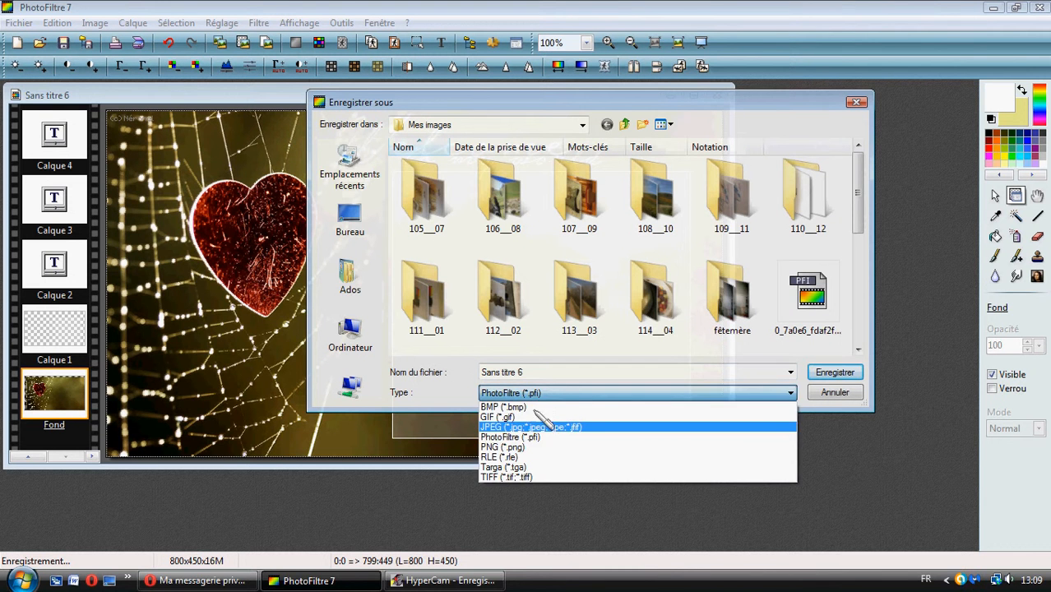
click(539, 421)
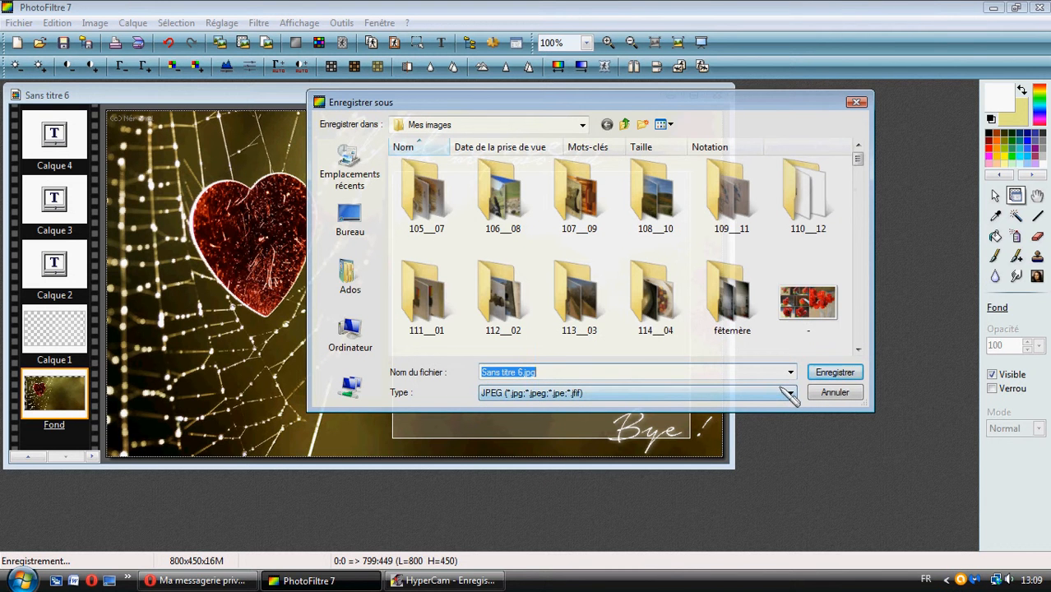
text(fiche)
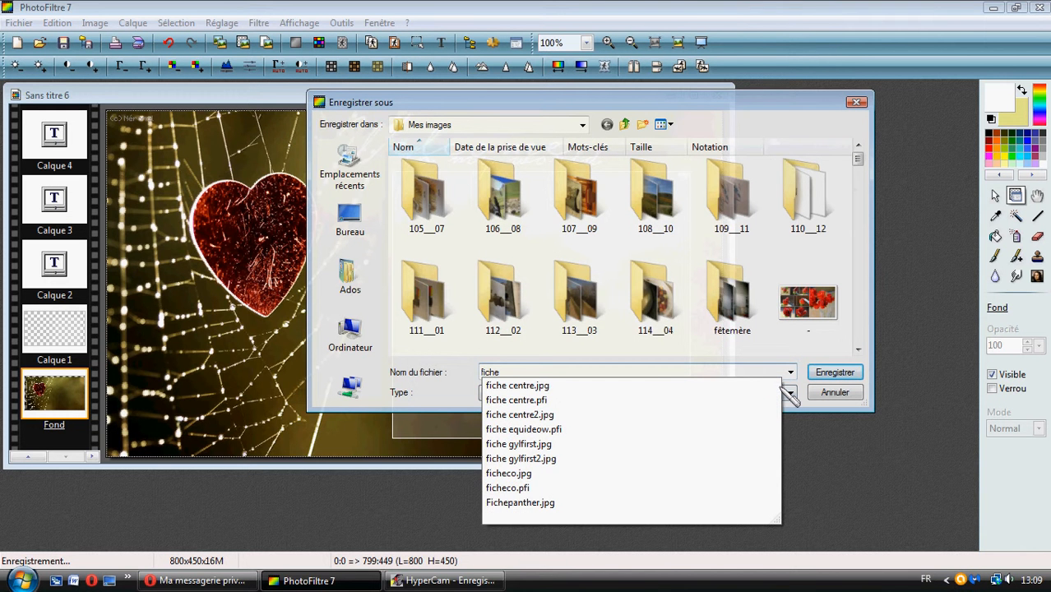
text(1)
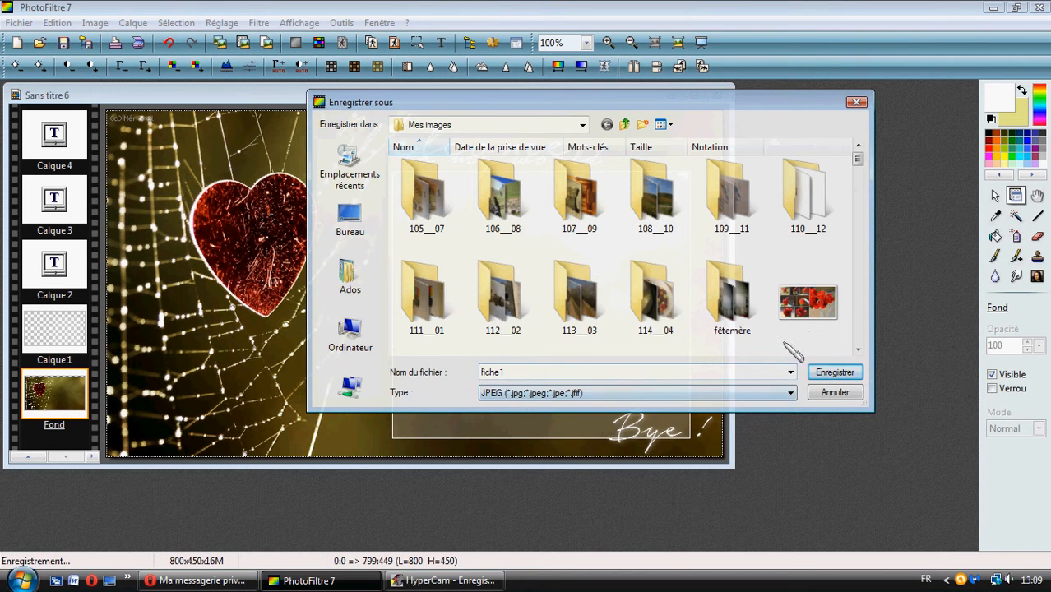
click(835, 372)
click(582, 338)
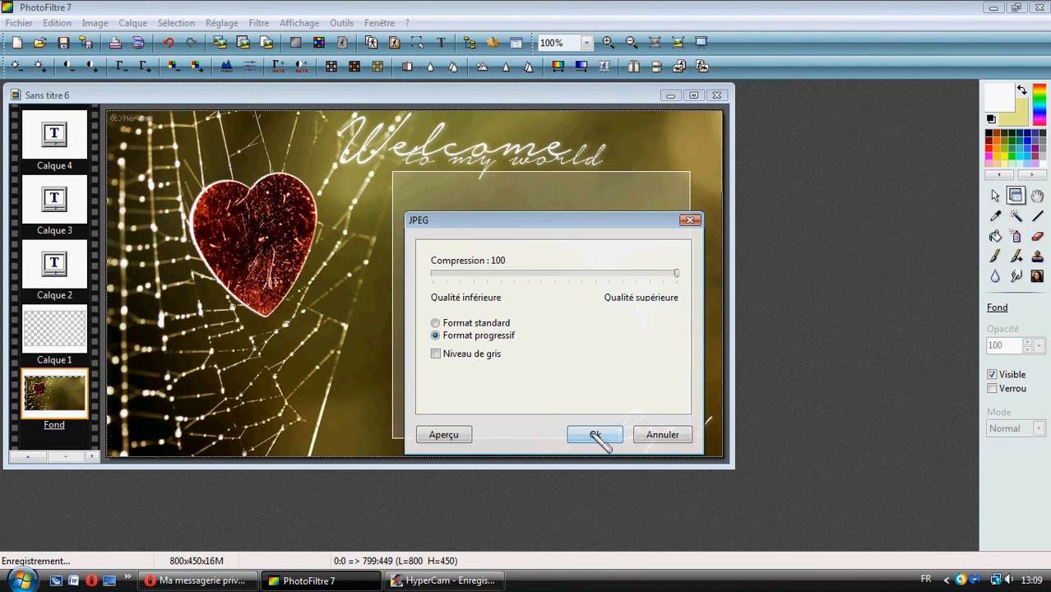
click(457, 436)
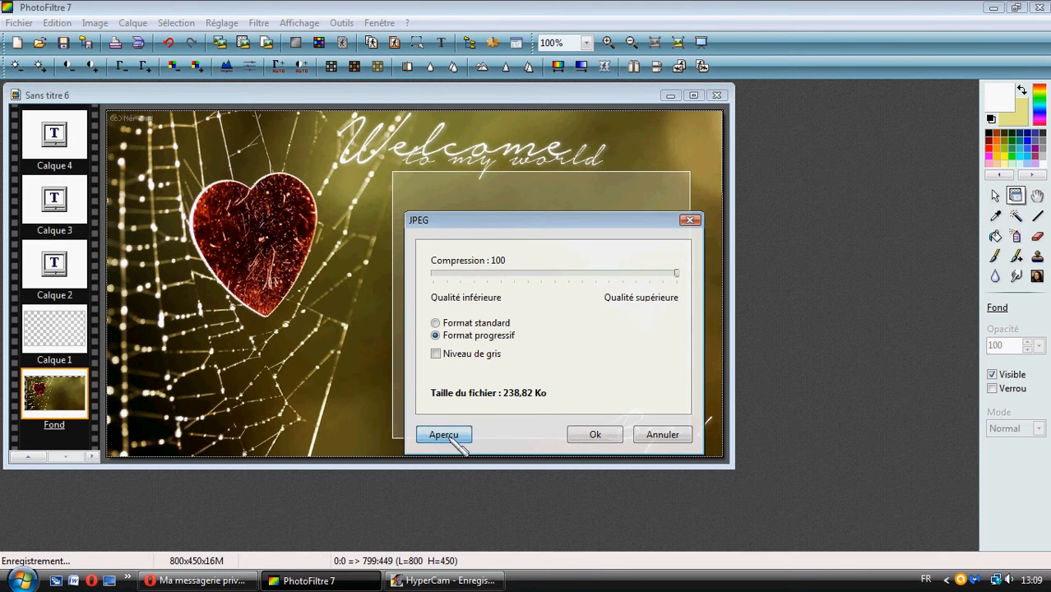
click(596, 434)
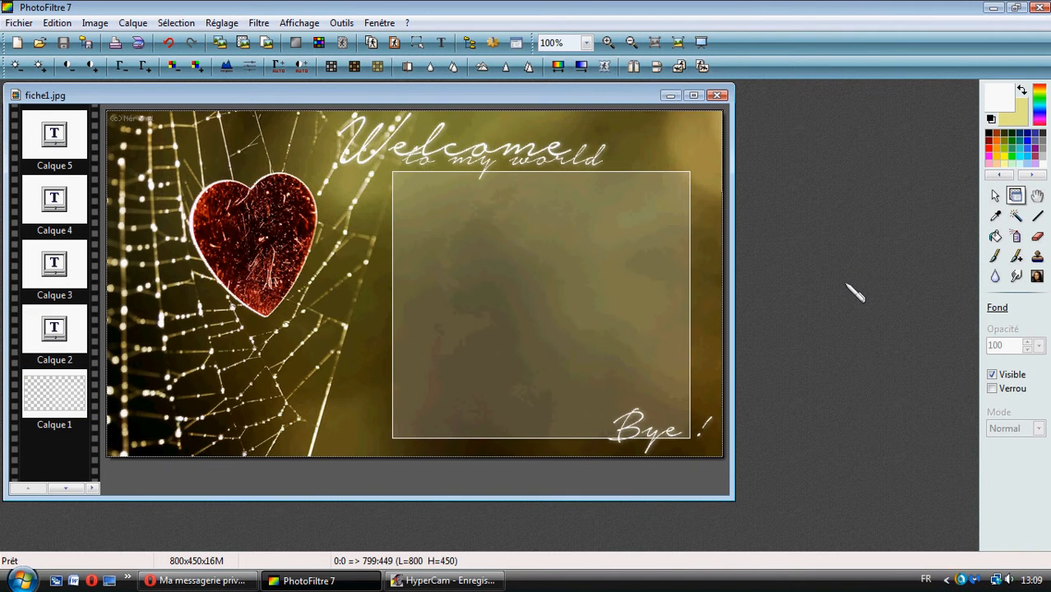
- Create a new 800 × 600 pixel image from the predefined size, keeping the yellow background
click(18, 23)
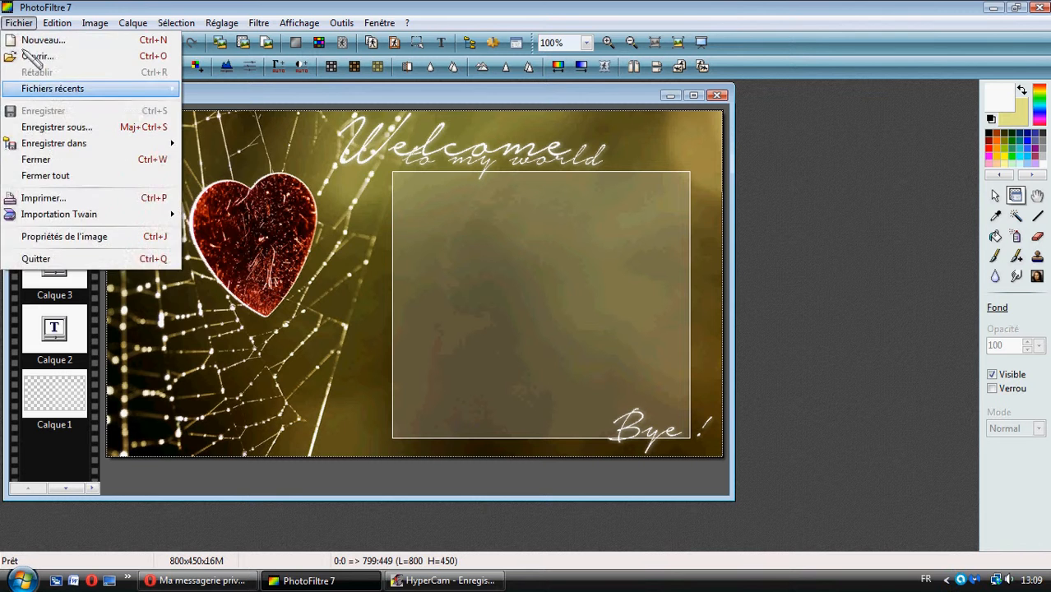
mouse_move(59, 25)
mouse_move(23, 23)
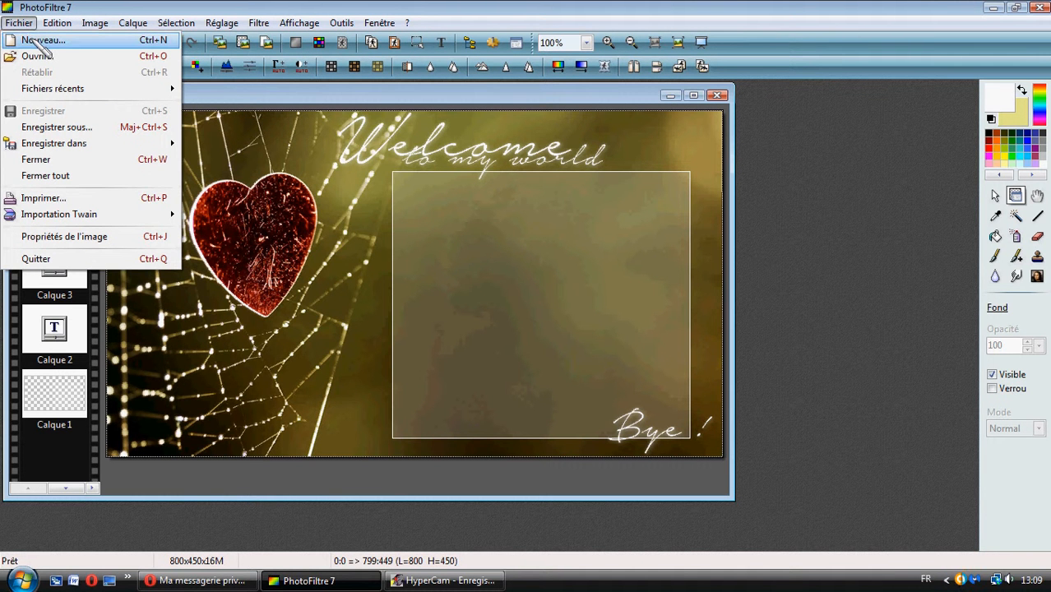
click(41, 42)
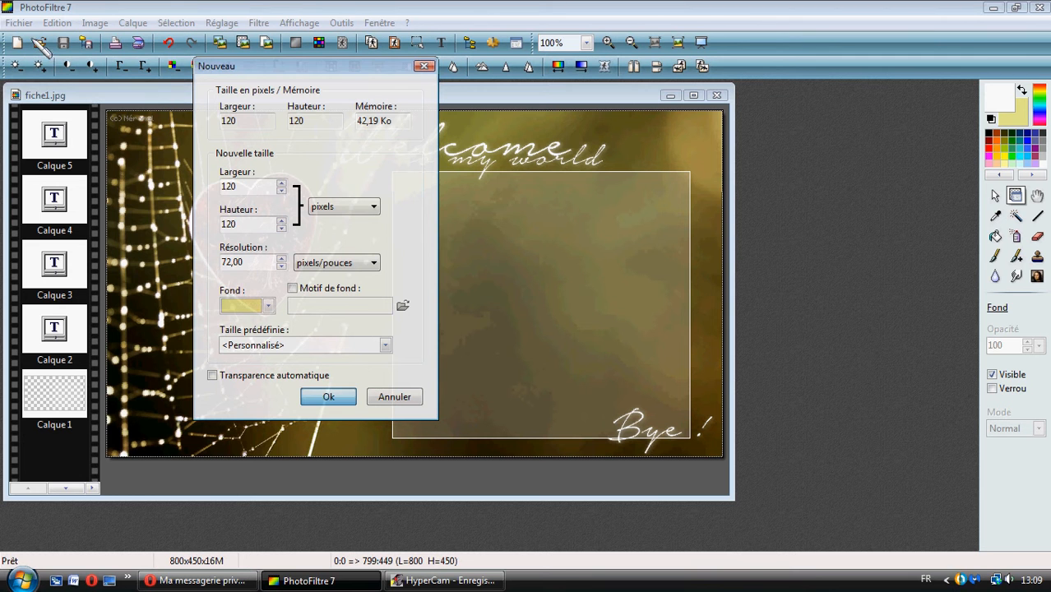
double_click(254, 184)
click(385, 345)
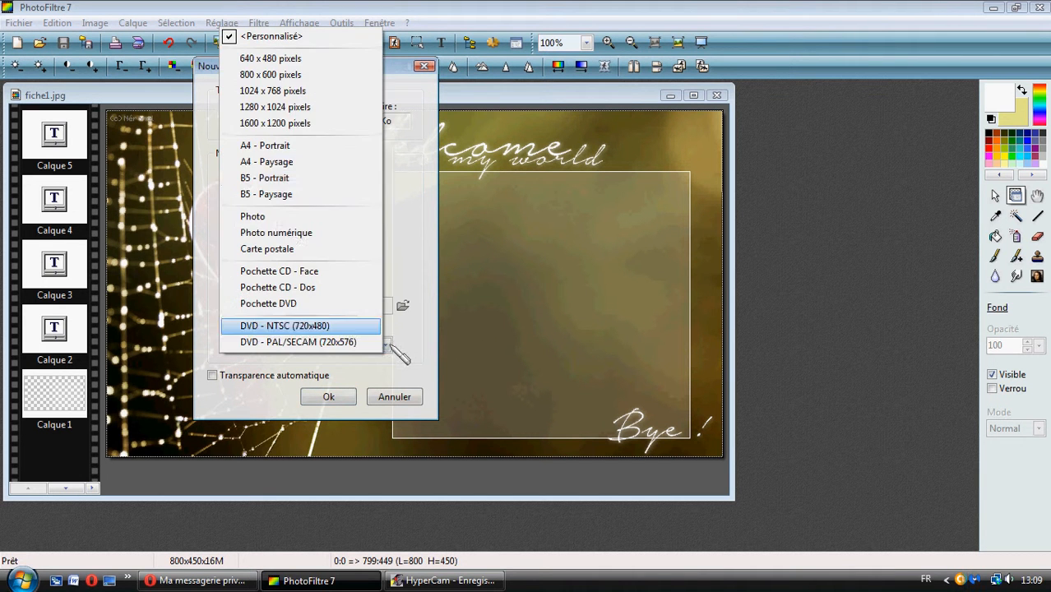
click(264, 75)
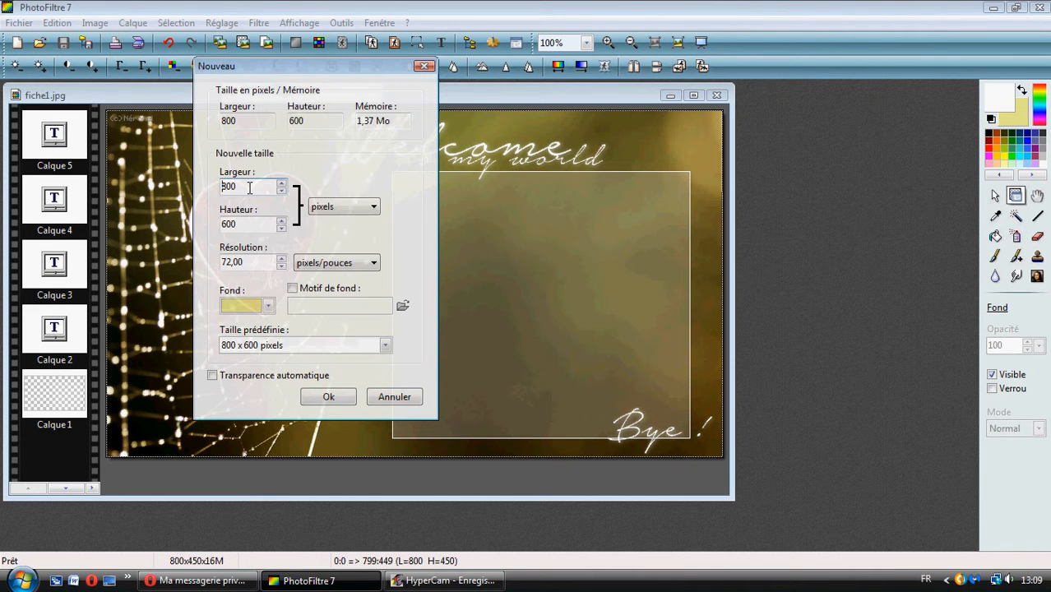
click(268, 306)
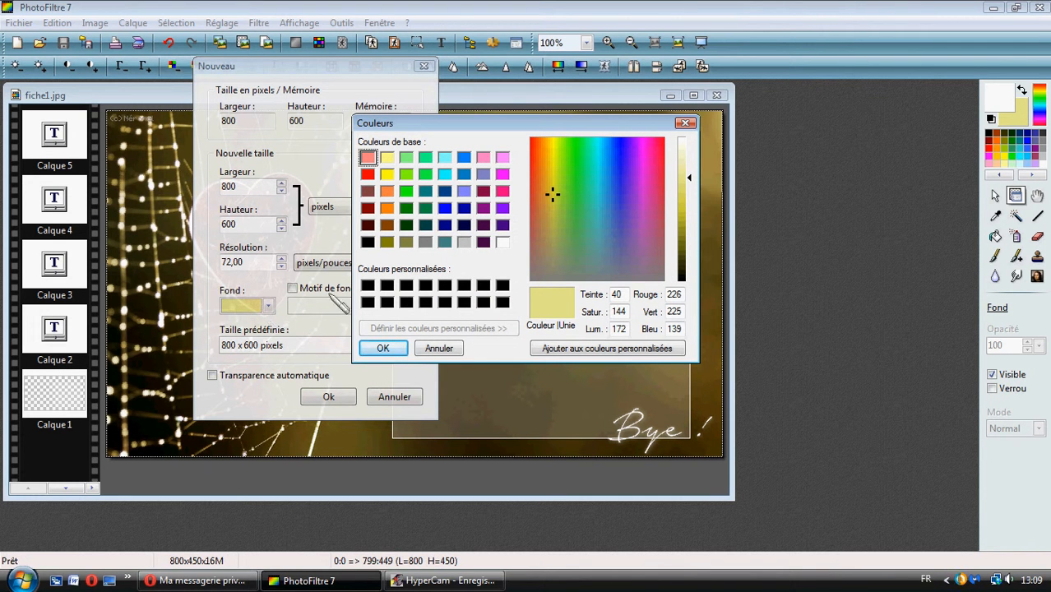
click(366, 346)
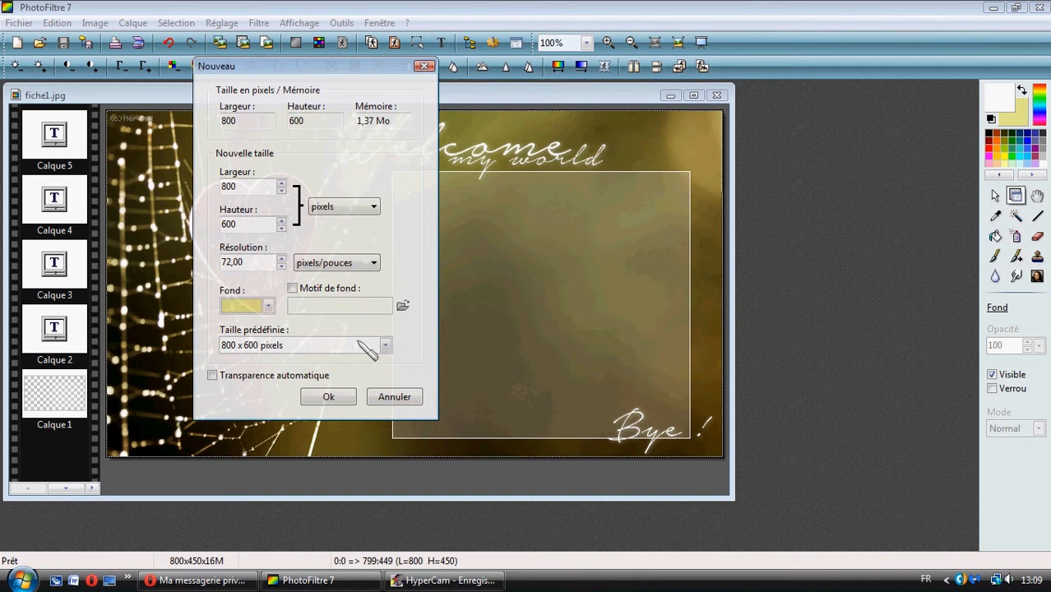
click(268, 307)
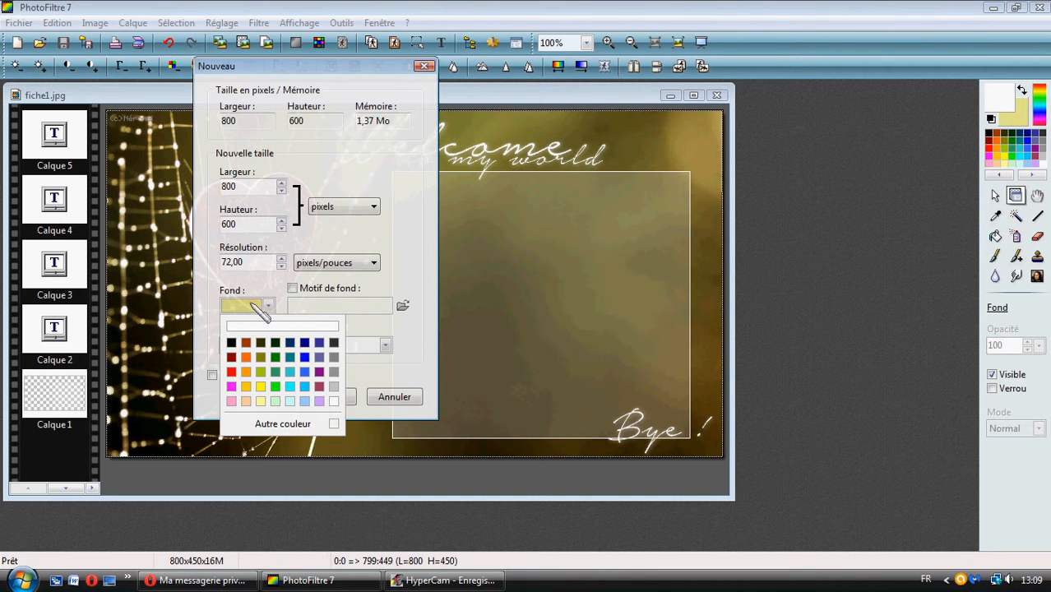
click(254, 306)
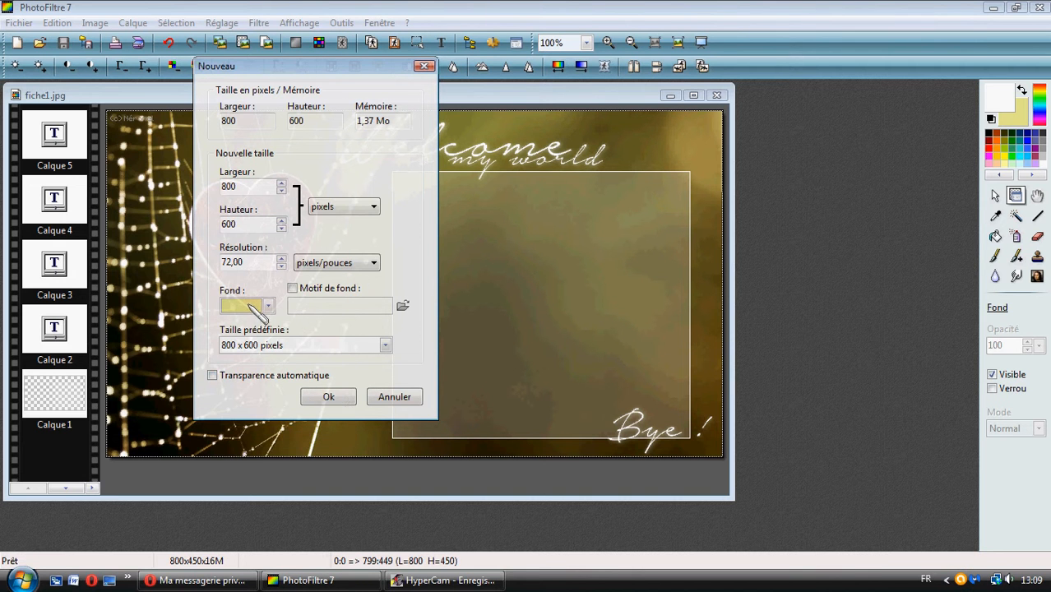
click(329, 398)
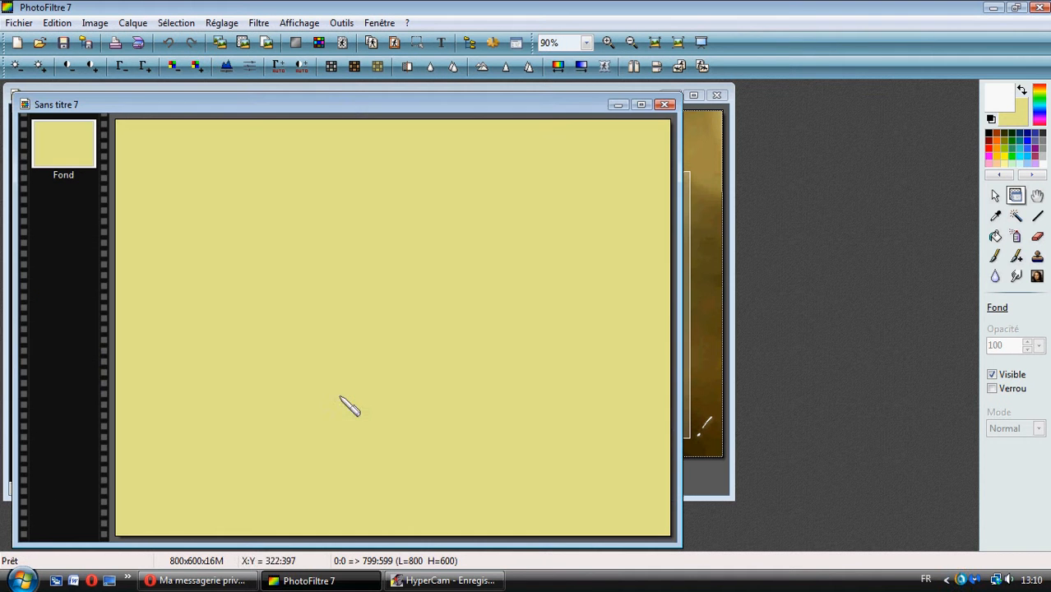
- Try to copy the background layer of fiche1.jpg into the new yellow image, and undo the paste
click(712, 294)
right_click(375, 272)
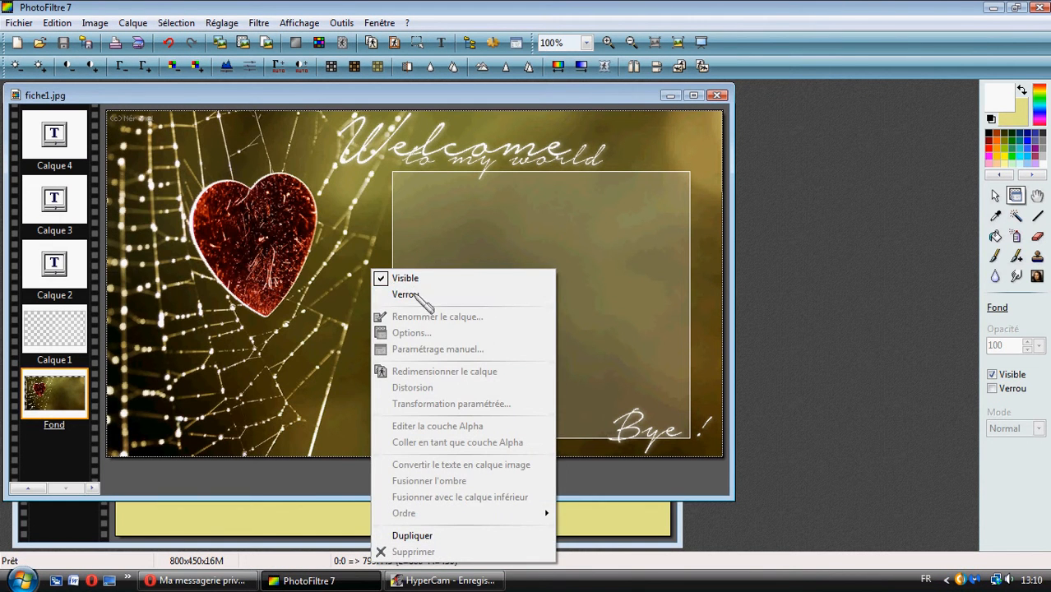
click(405, 294)
right_click(282, 252)
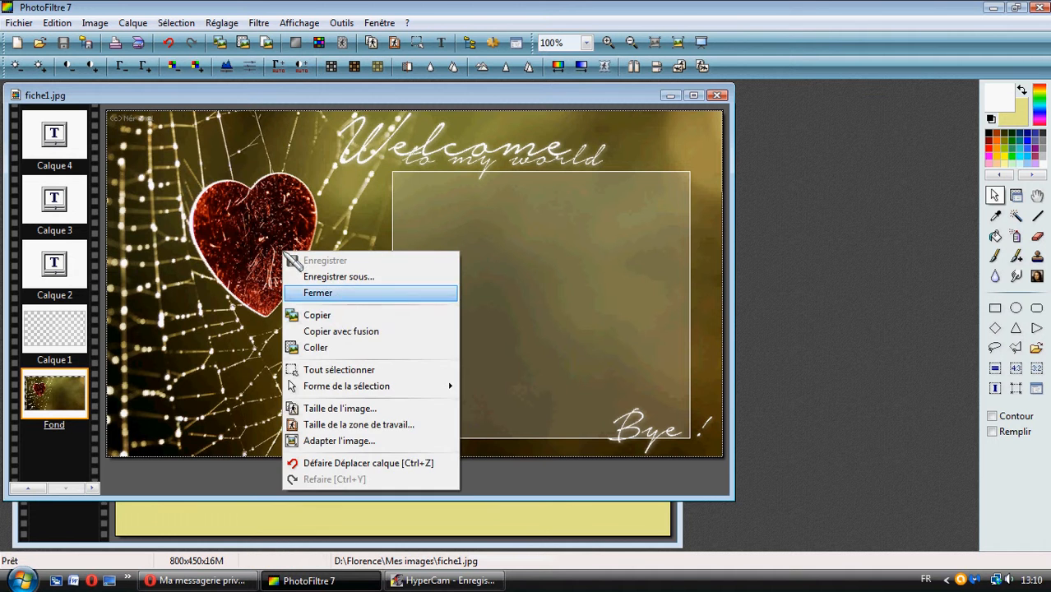
click(332, 318)
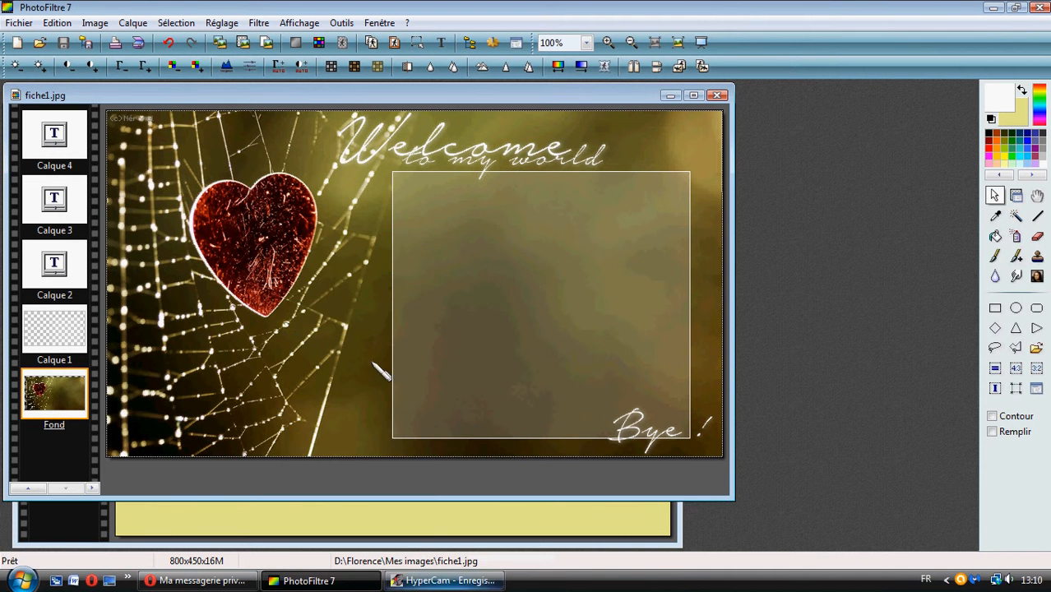
click(411, 525)
right_click(313, 298)
click(358, 393)
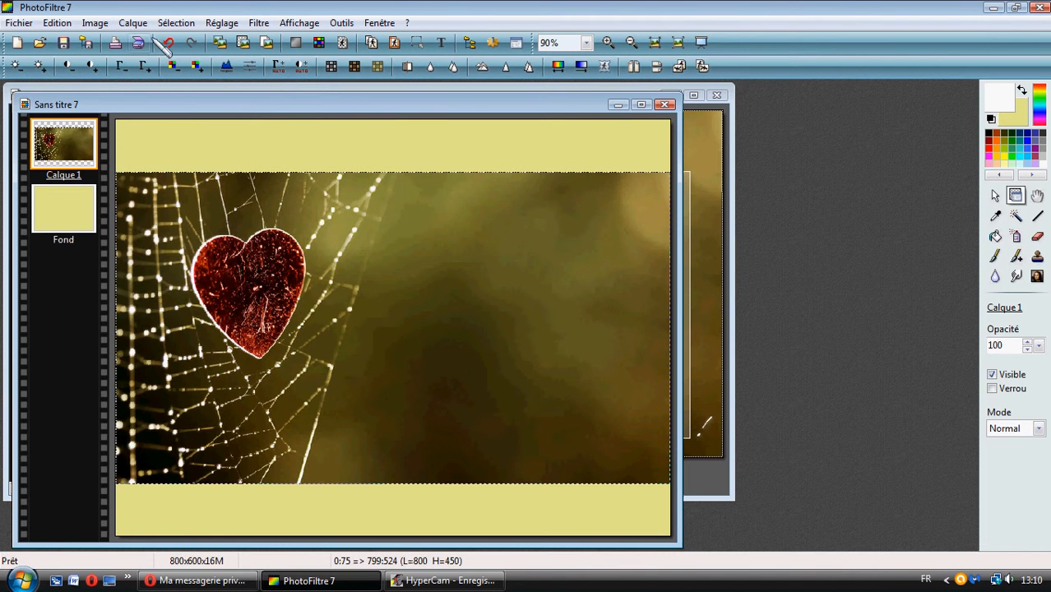
click(168, 42)
- Return to fiche1.jpg and merge all of its layers into one
click(700, 175)
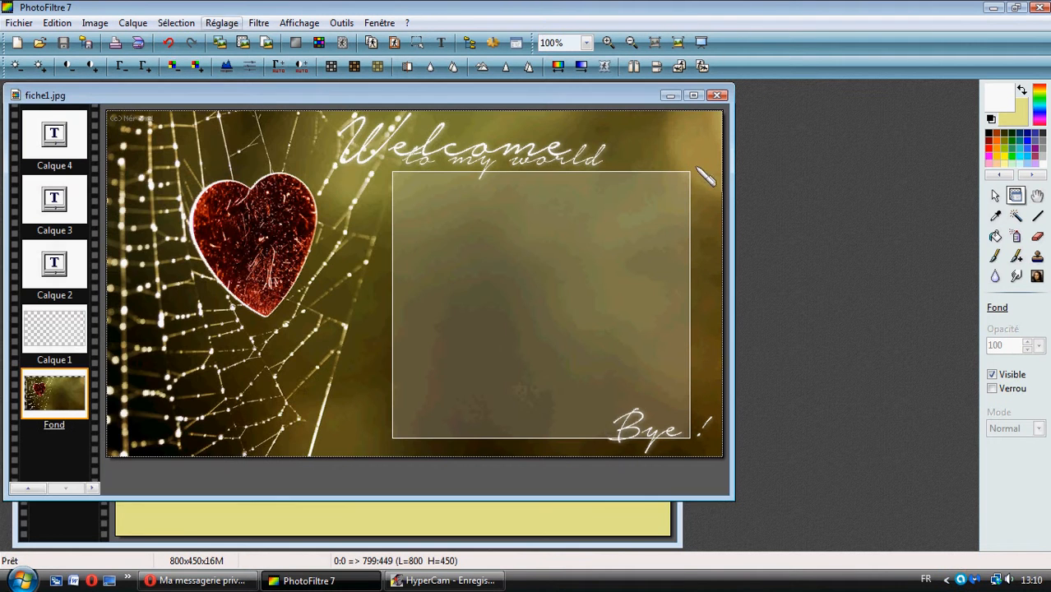
click(475, 525)
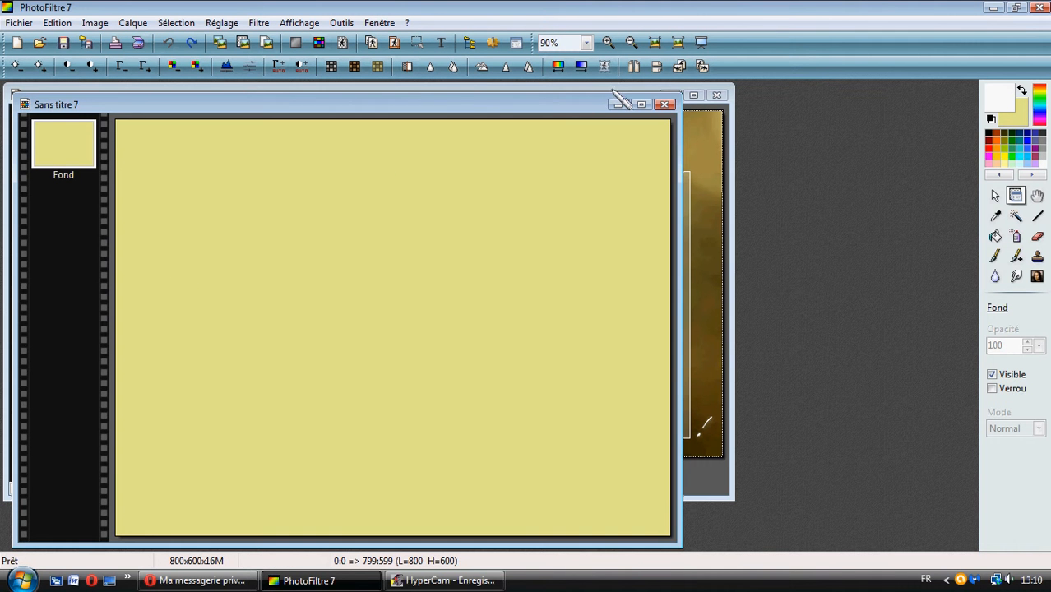
click(622, 93)
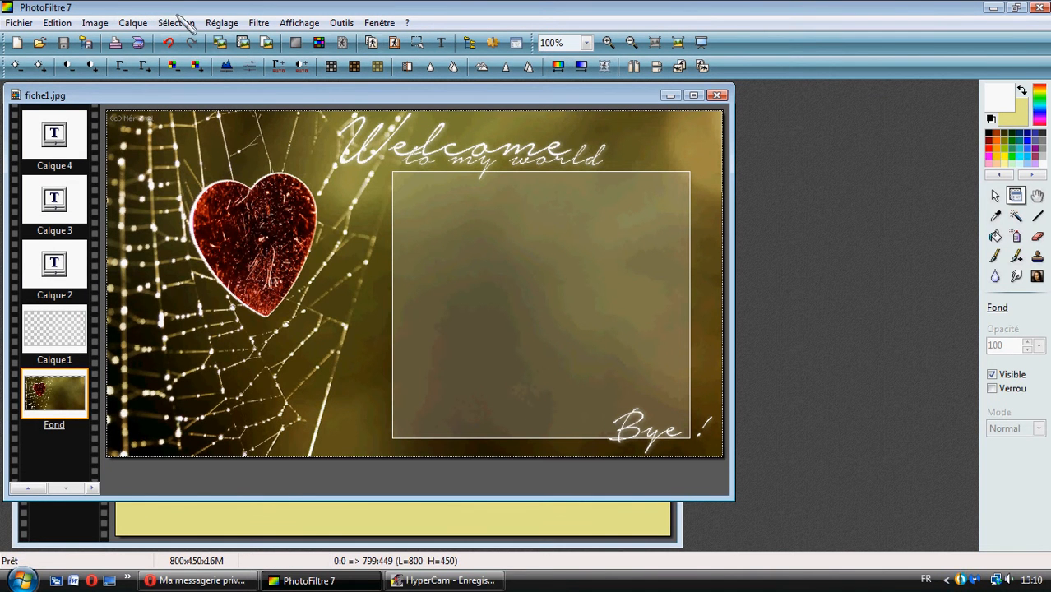
click(133, 22)
click(188, 378)
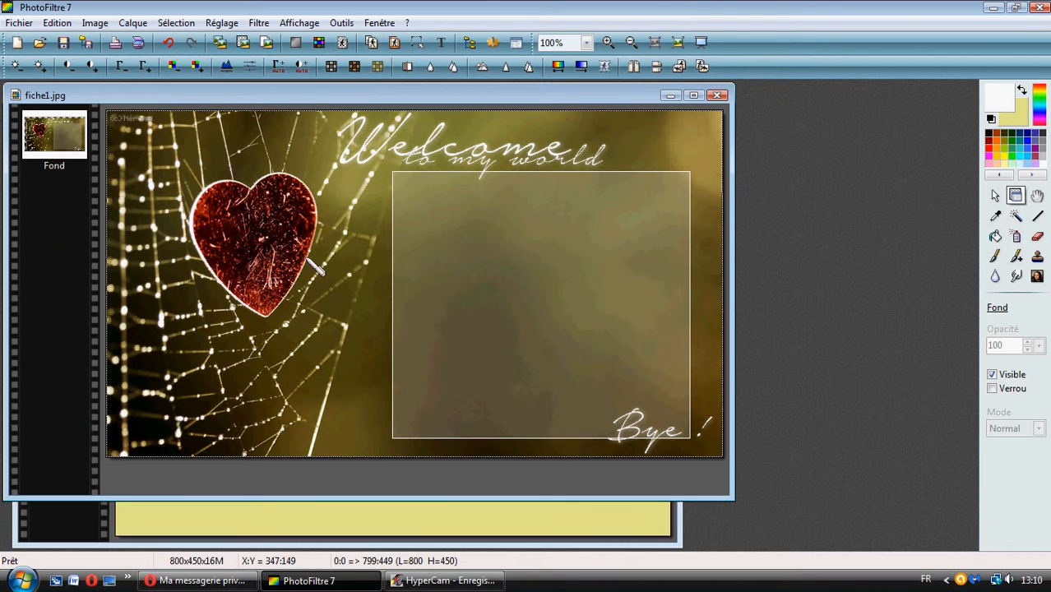
- Copy the merged fiche1.jpg image and paste it as a layer into the new yellow image
right_click(268, 232)
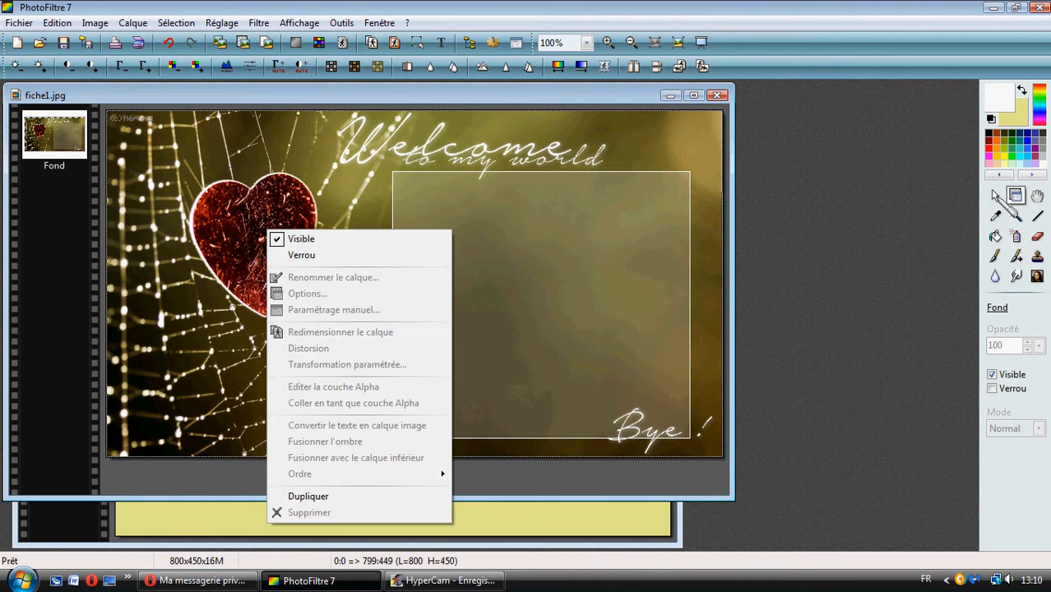
click(996, 197)
right_click(268, 267)
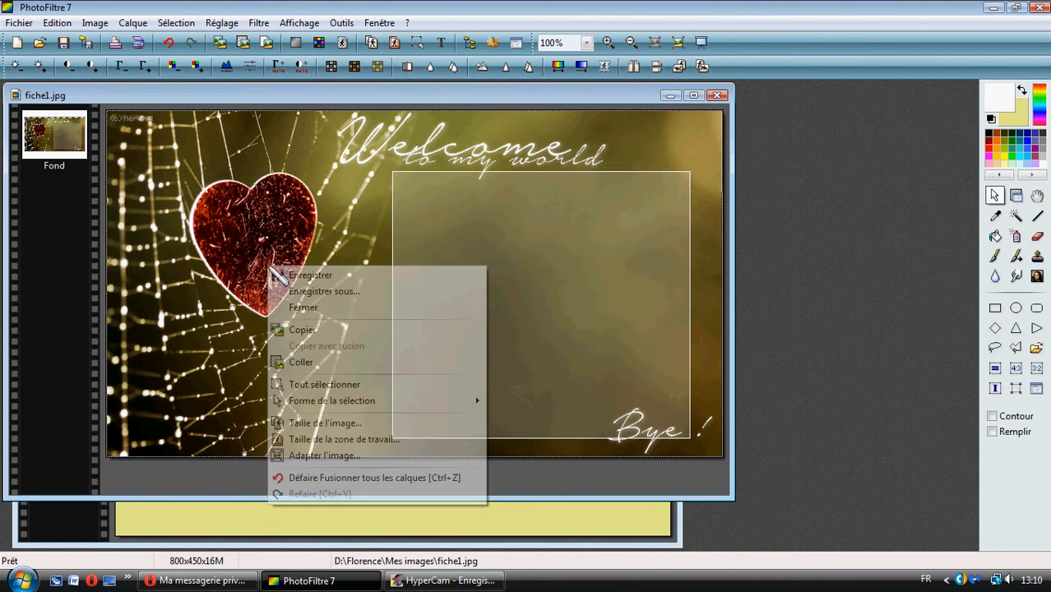
click(339, 330)
click(315, 533)
right_click(321, 286)
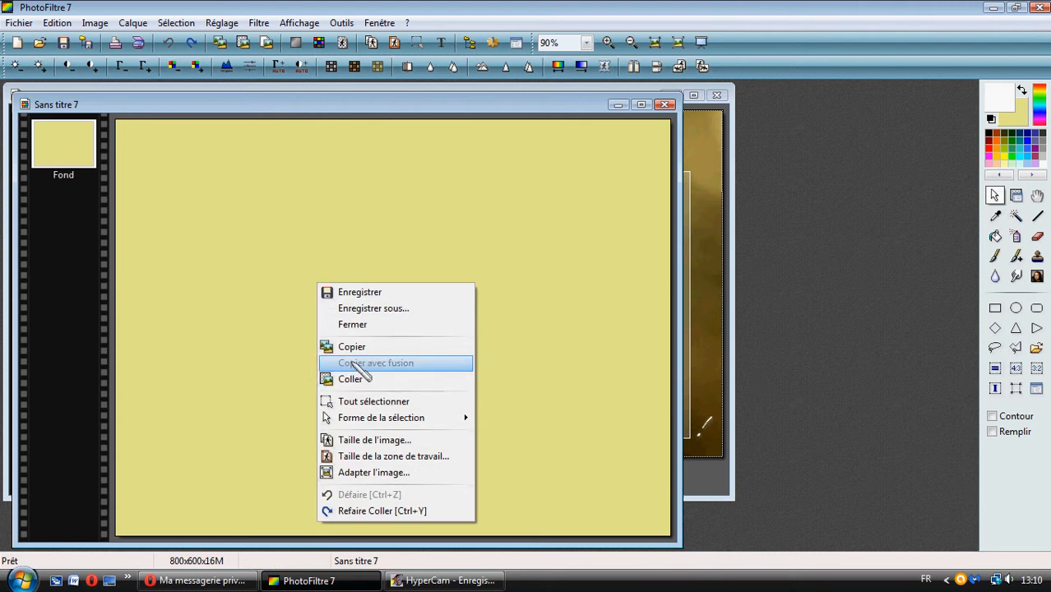
click(357, 376)
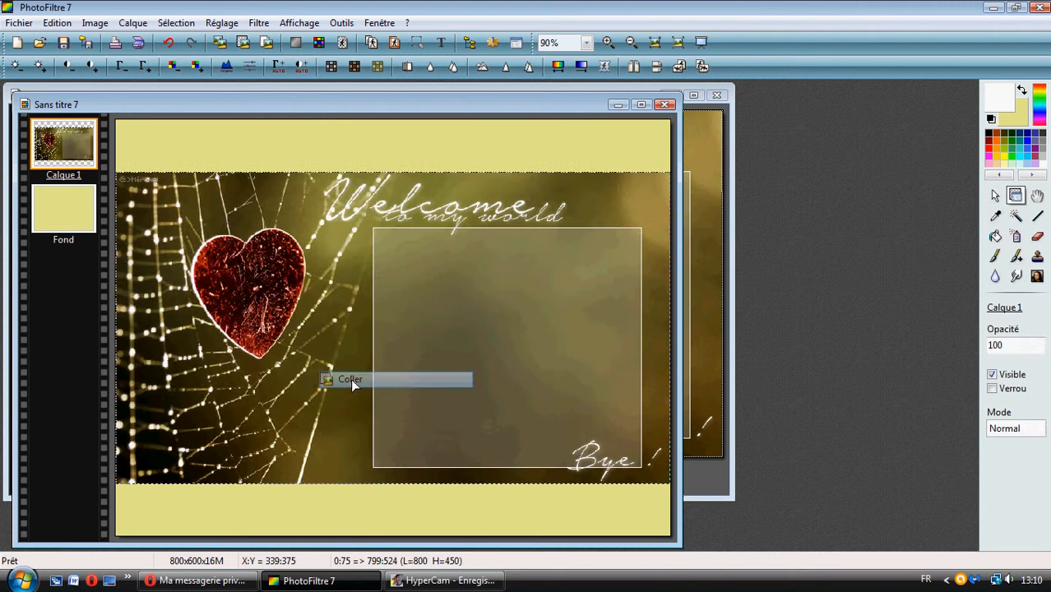
- Resize the pasted layer proportionally to about 741 × 417 pixels and move it near the middle of the yellow background
right_click(314, 306)
click(380, 118)
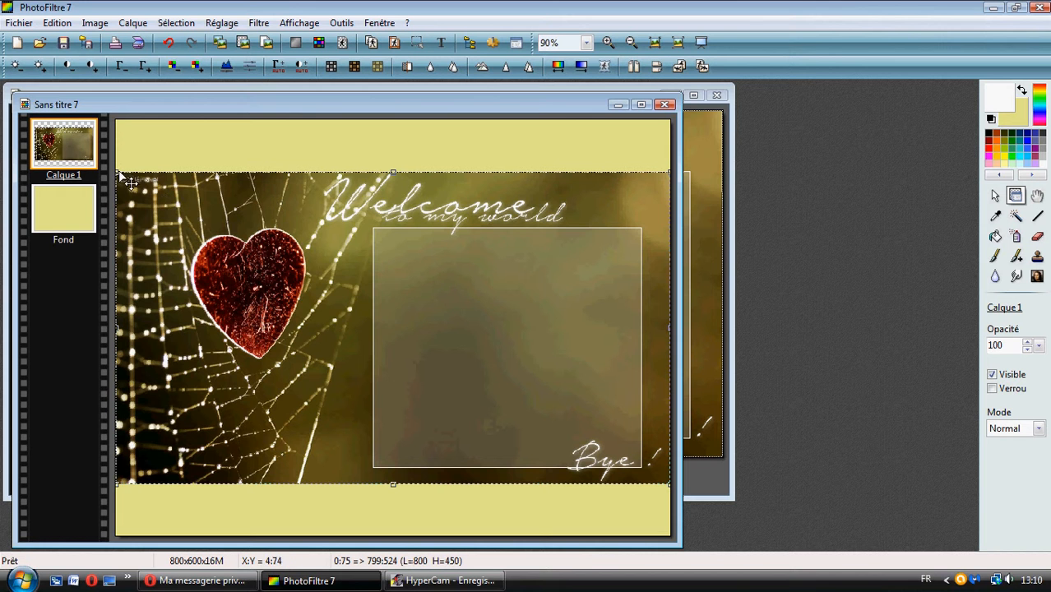
right_click(251, 250)
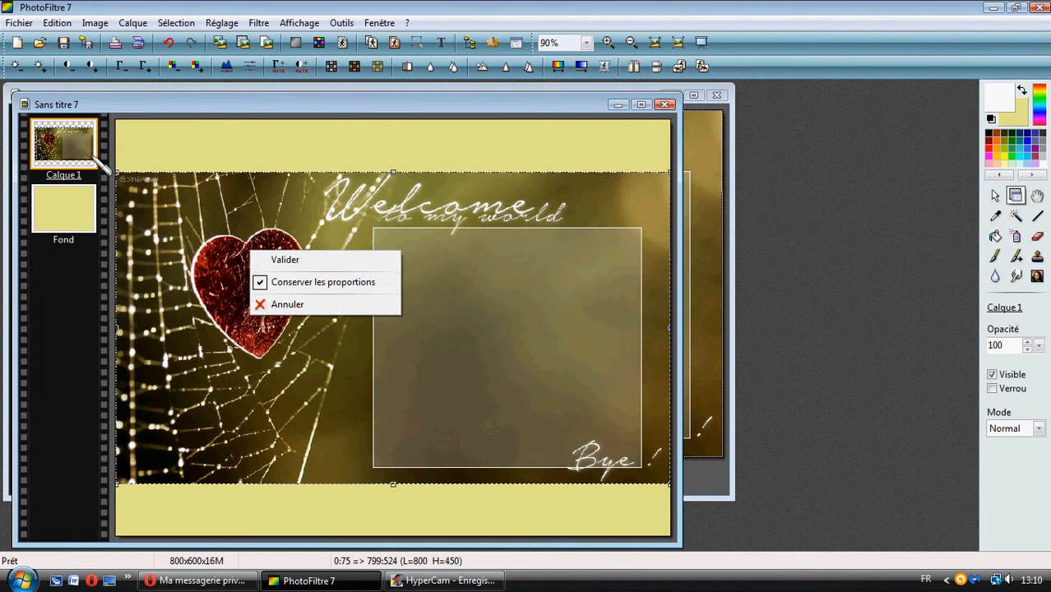
click(129, 159)
drag(129, 183, 165, 202)
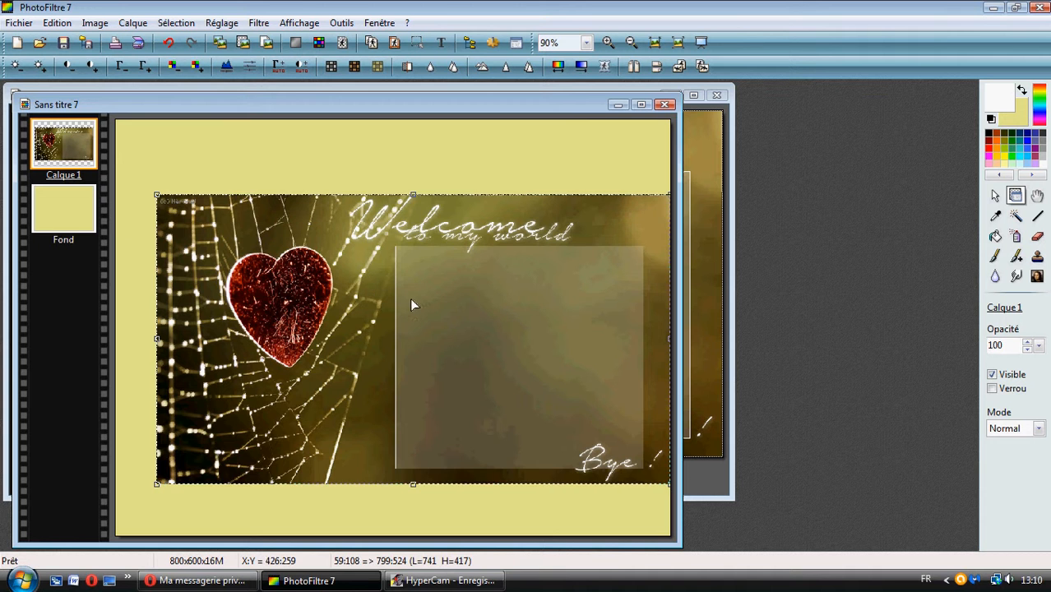
mouse_move(410, 298)
mouse_down()
mouse_move(383, 288)
mouse_move(393, 286)
mouse_up()
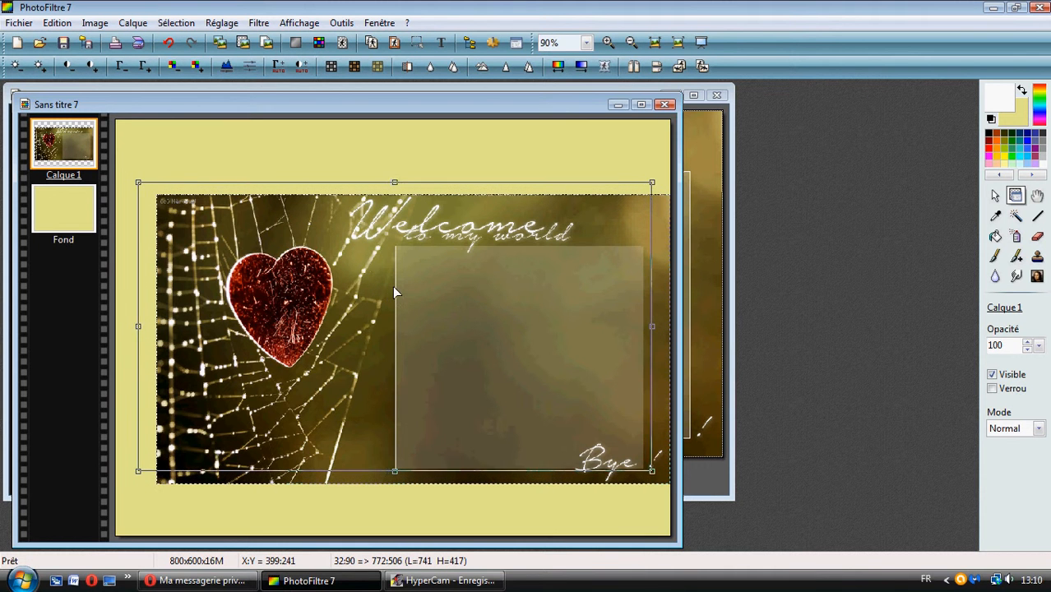
right_click(349, 272)
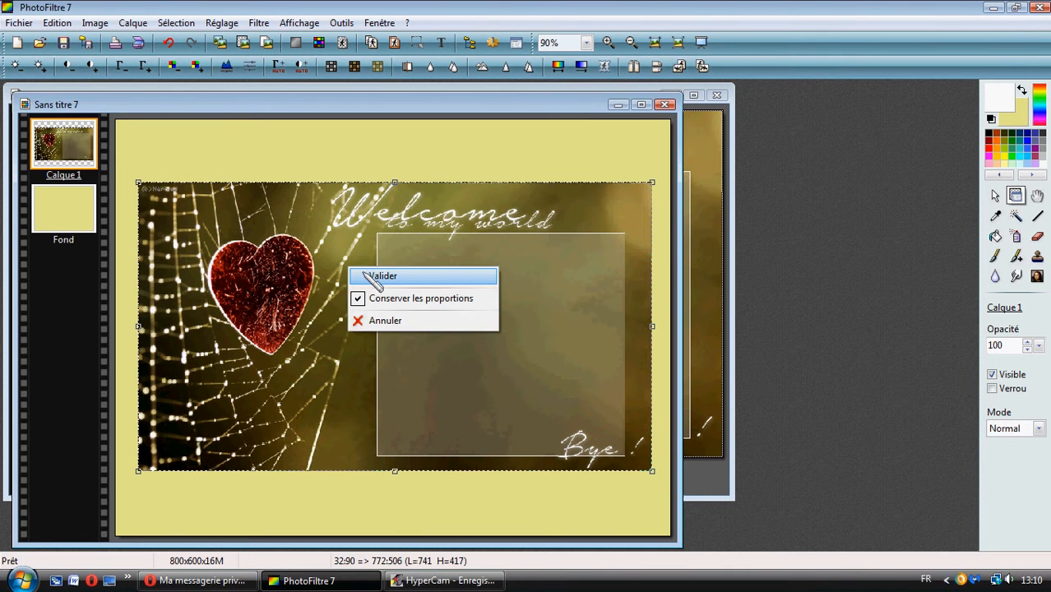
click(380, 278)
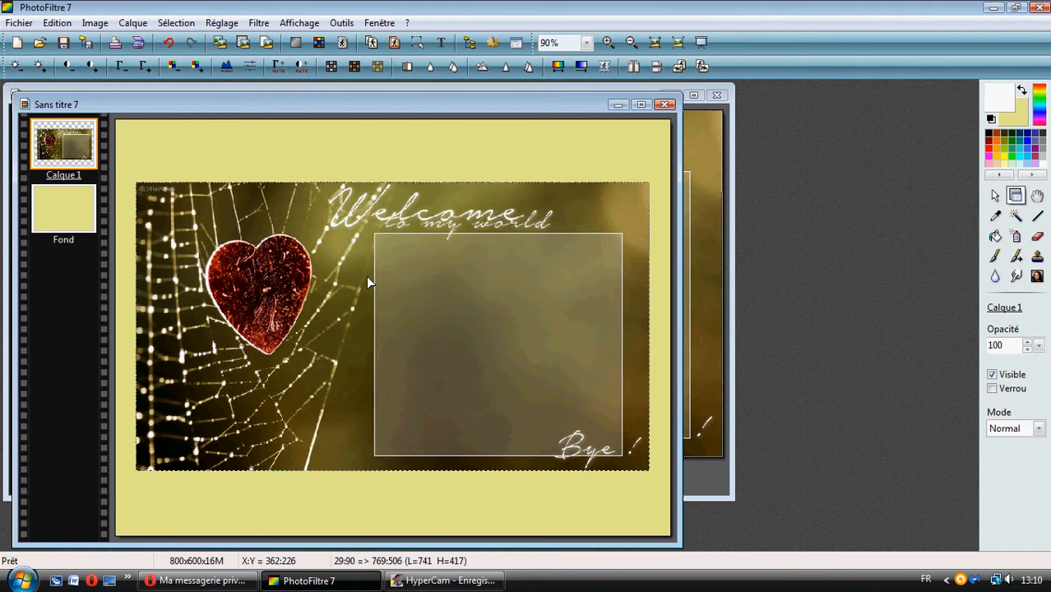
- Centre the resized layer exactly on the yellow background with automatic positioning in its manual settings
right_click(368, 278)
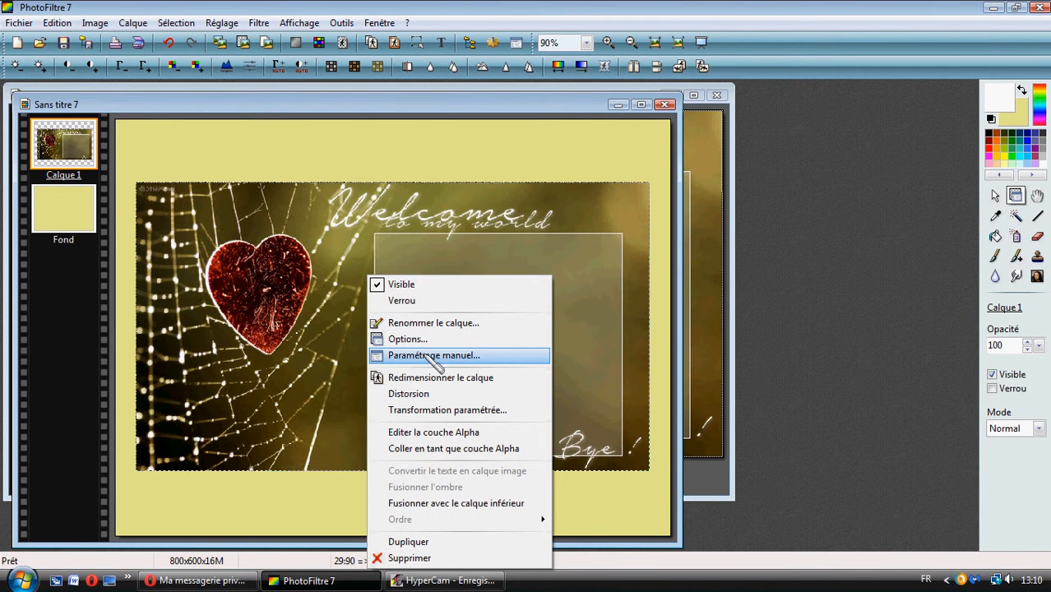
click(236, 272)
right_click(424, 296)
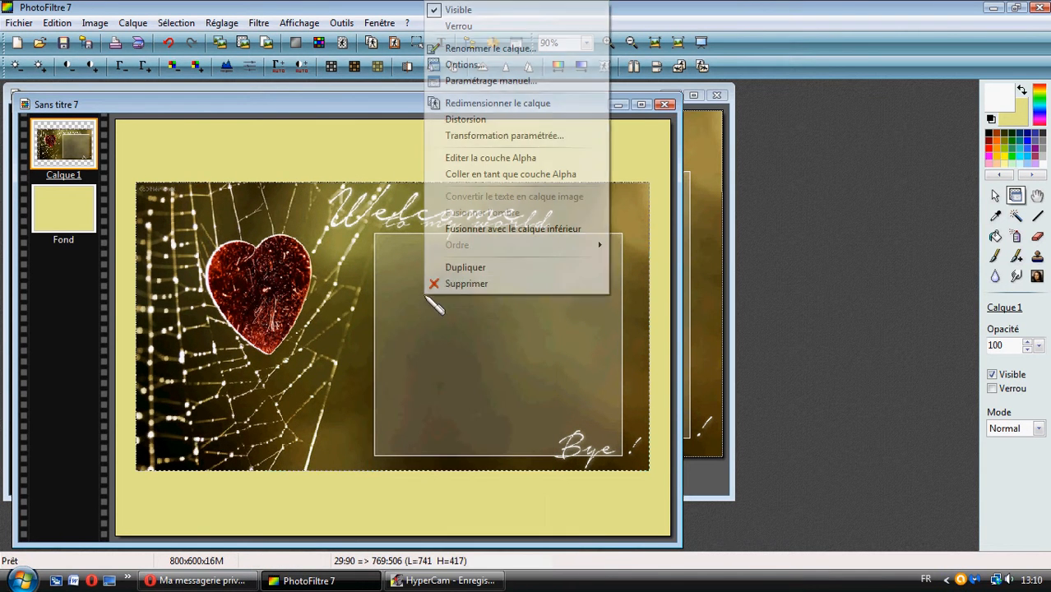
click(485, 81)
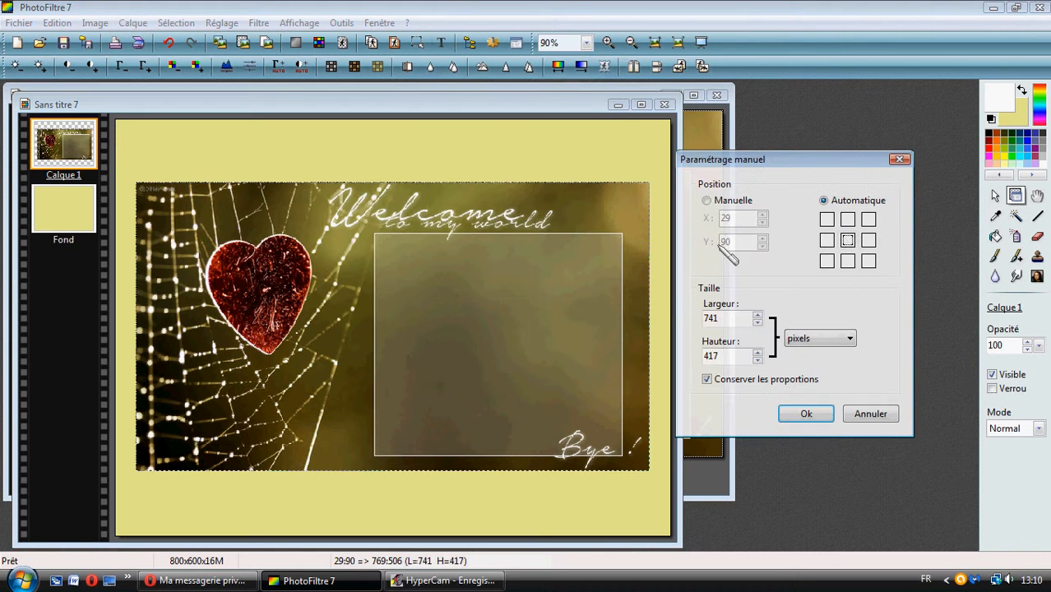
click(814, 415)
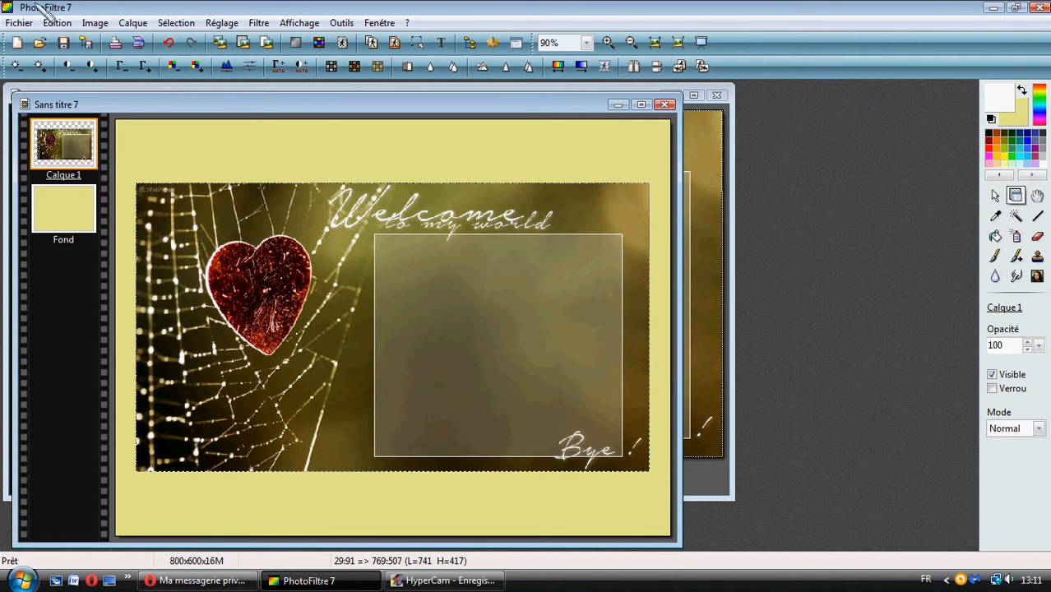
click(54, 23)
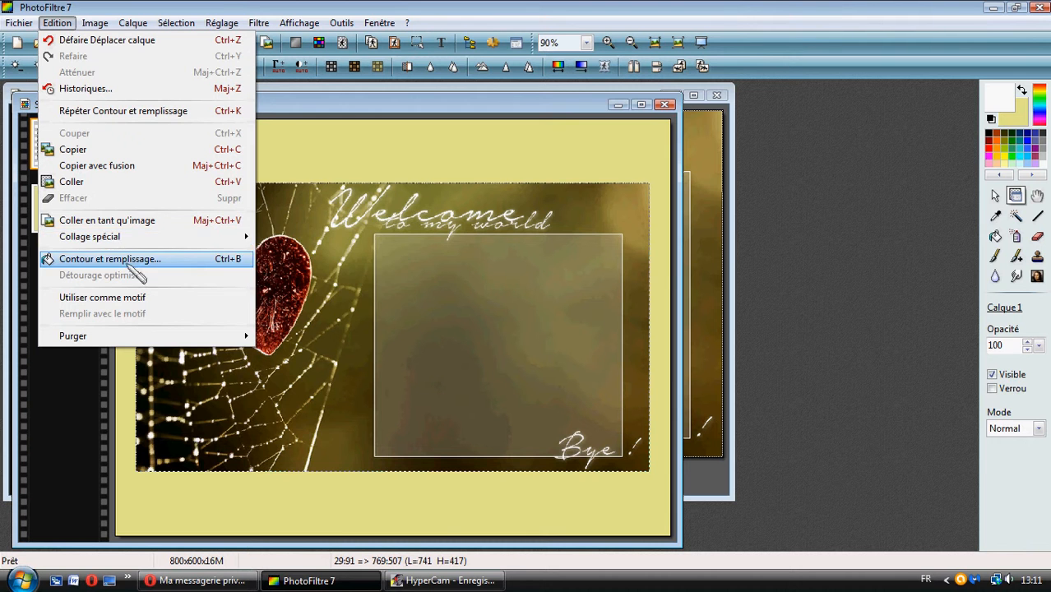
click(130, 259)
click(899, 457)
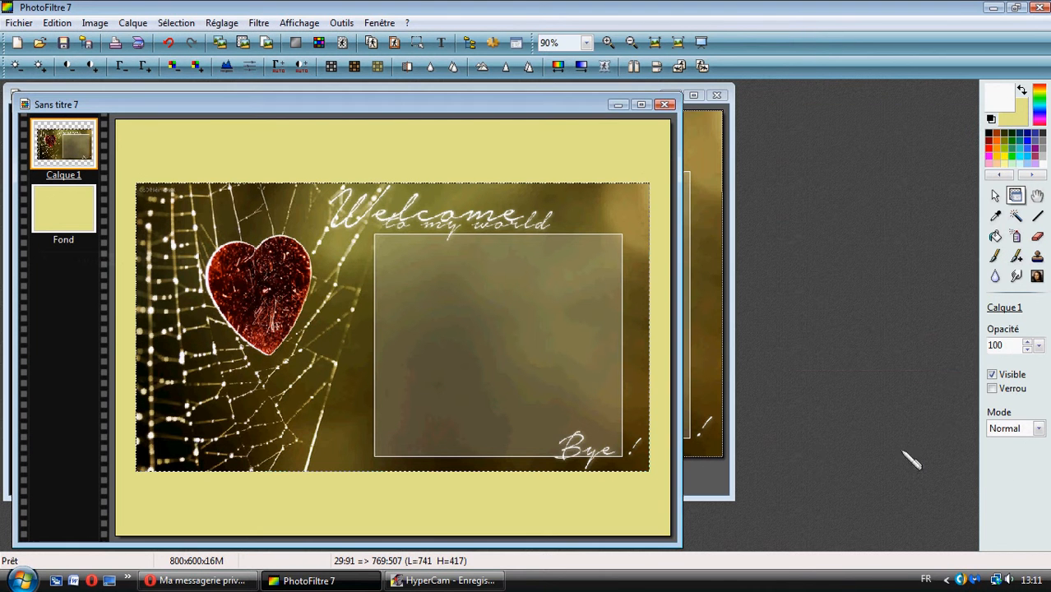
- Add a black drop shadow to the pasted layer with Delta X 5, Delta Y 5, 51% opacity, Lissé style and radius 6
click(484, 149)
scroll(466, 235, up, 1)
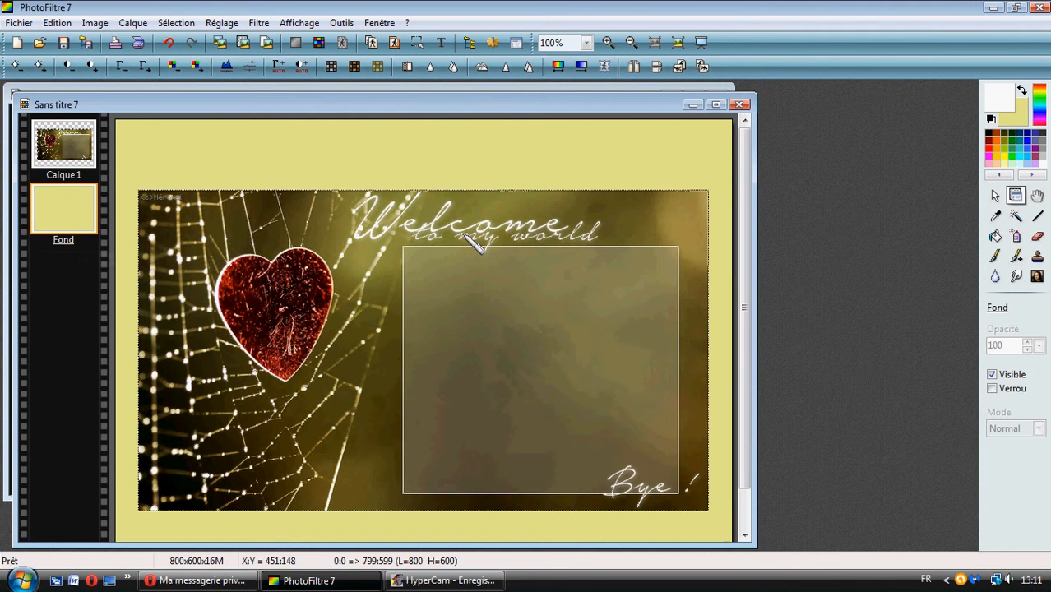
scroll(466, 235, down, 2)
click(445, 237)
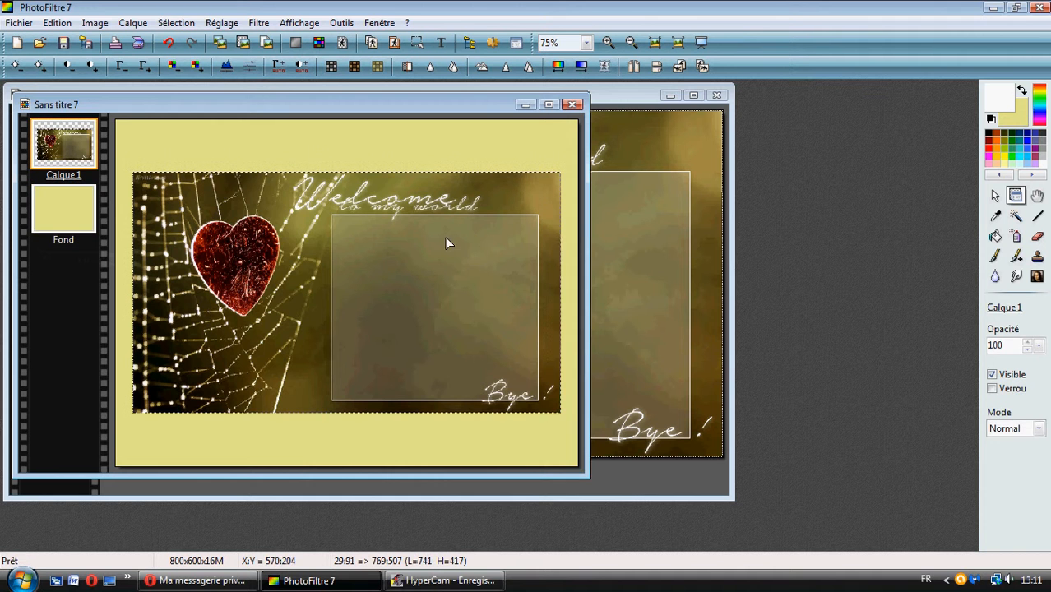
right_click(445, 237)
click(493, 303)
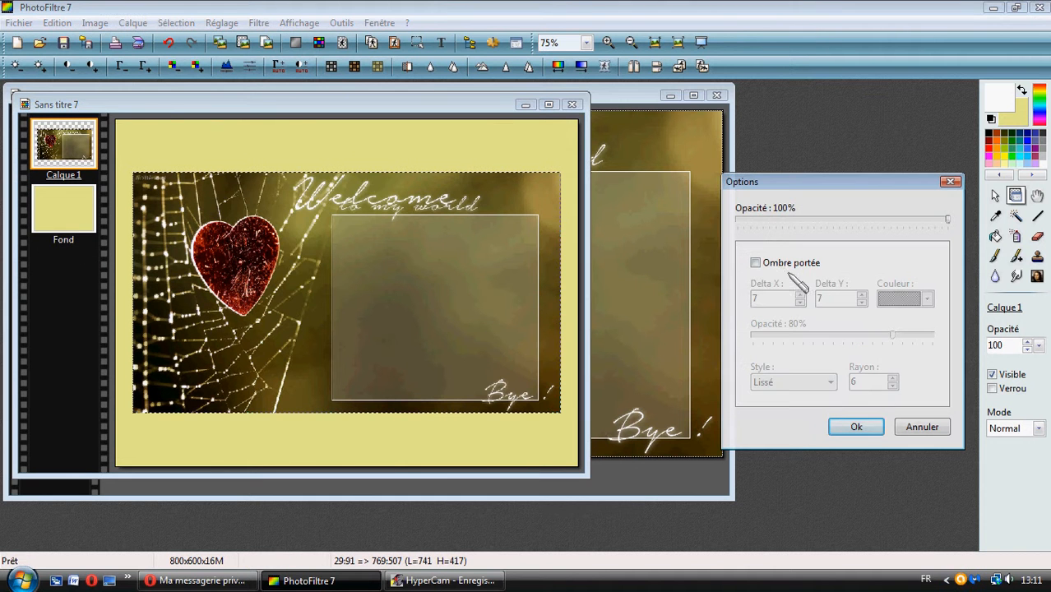
click(756, 262)
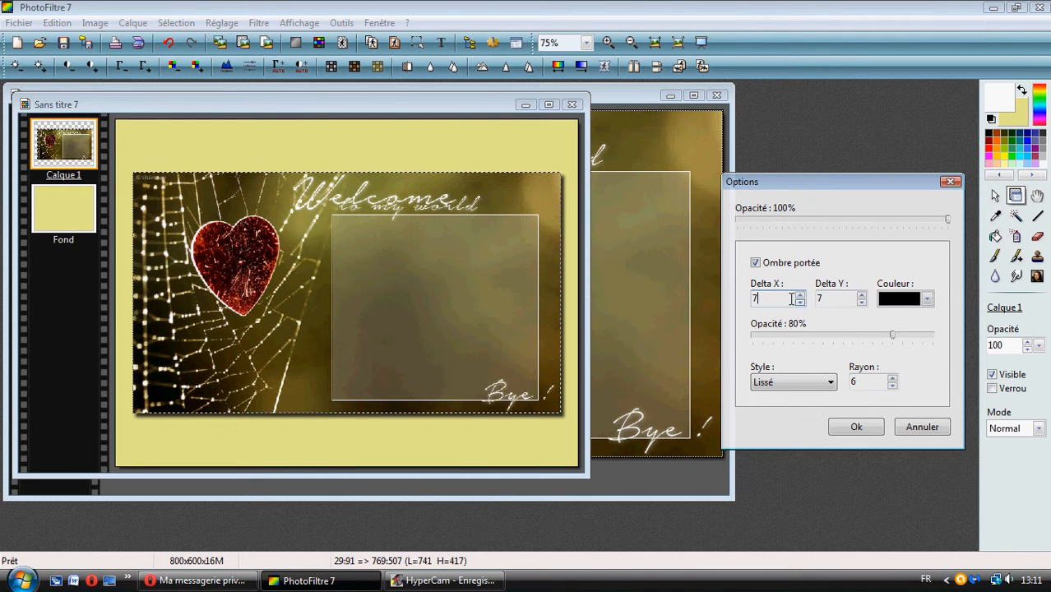
click(861, 302)
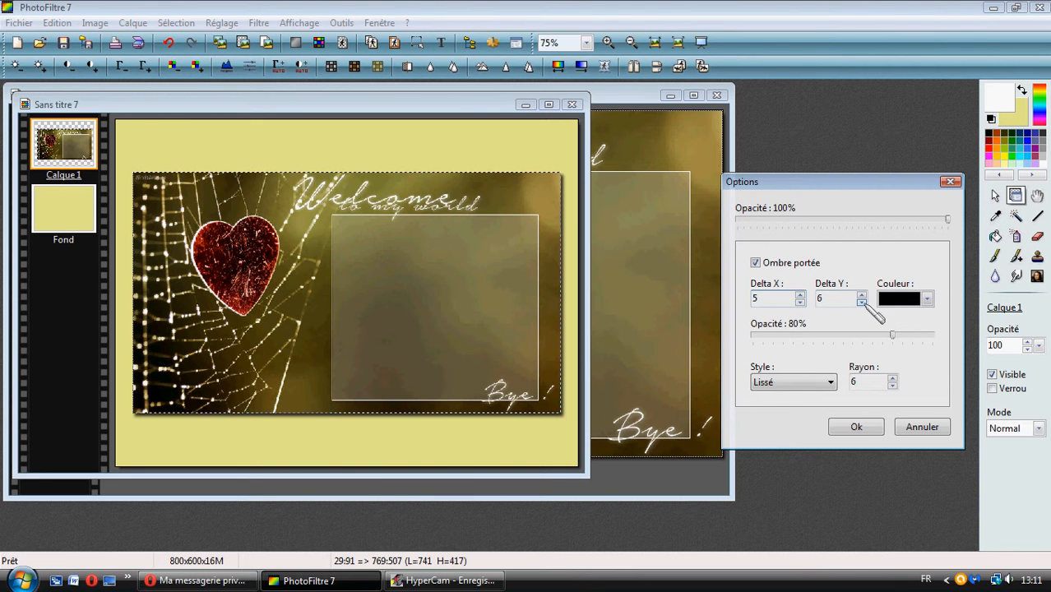
drag(839, 336, 837, 334)
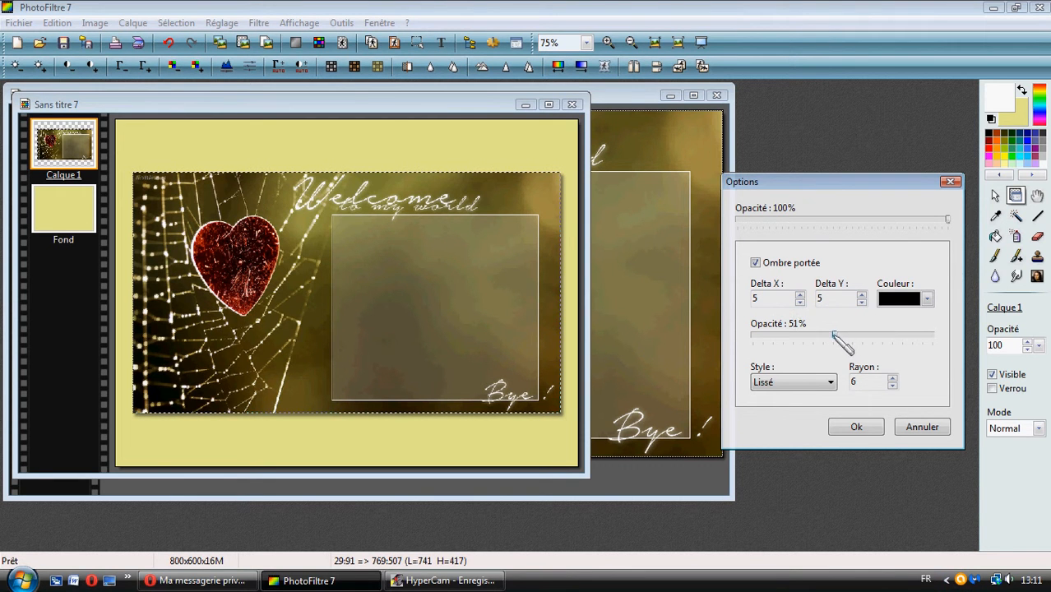
click(859, 428)
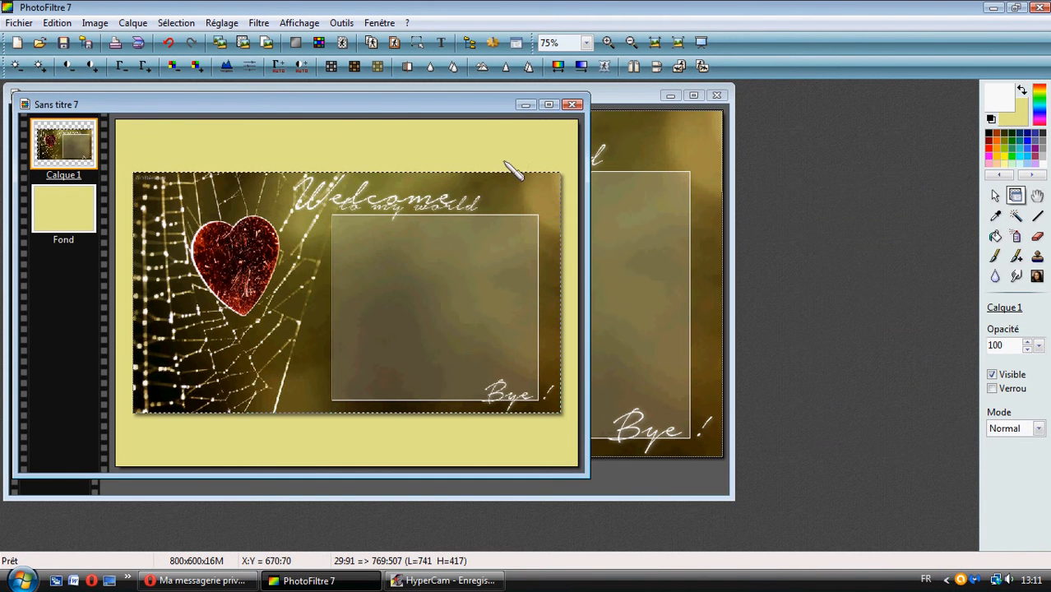
- Activate the background layer and examine the shadowed graphic's edges against the yellow background
click(477, 148)
scroll(275, 272, up, 1)
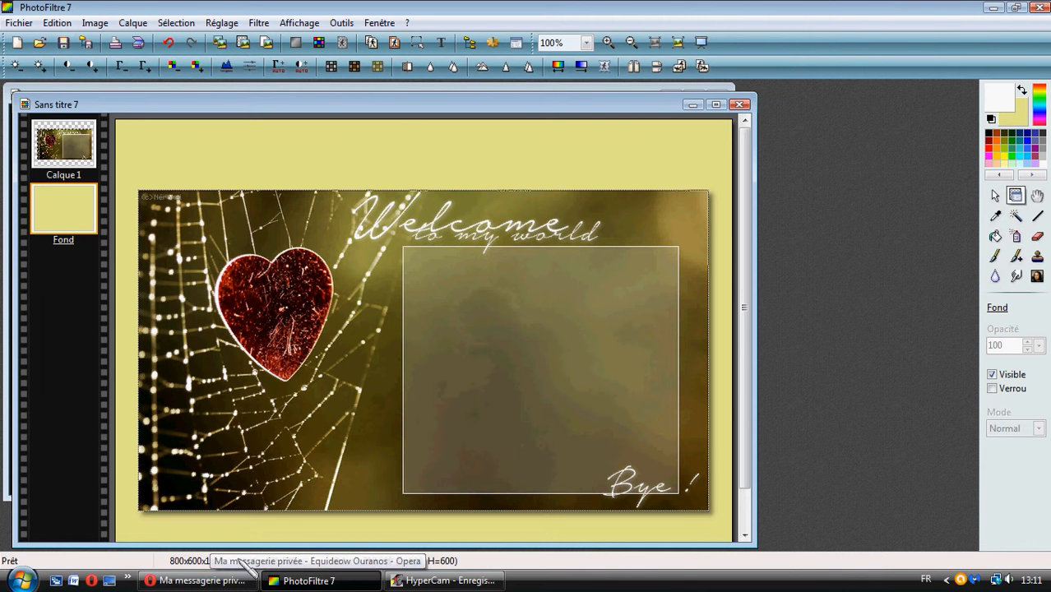
scroll(560, 333, down, 1)
scroll(560, 333, up, 1)
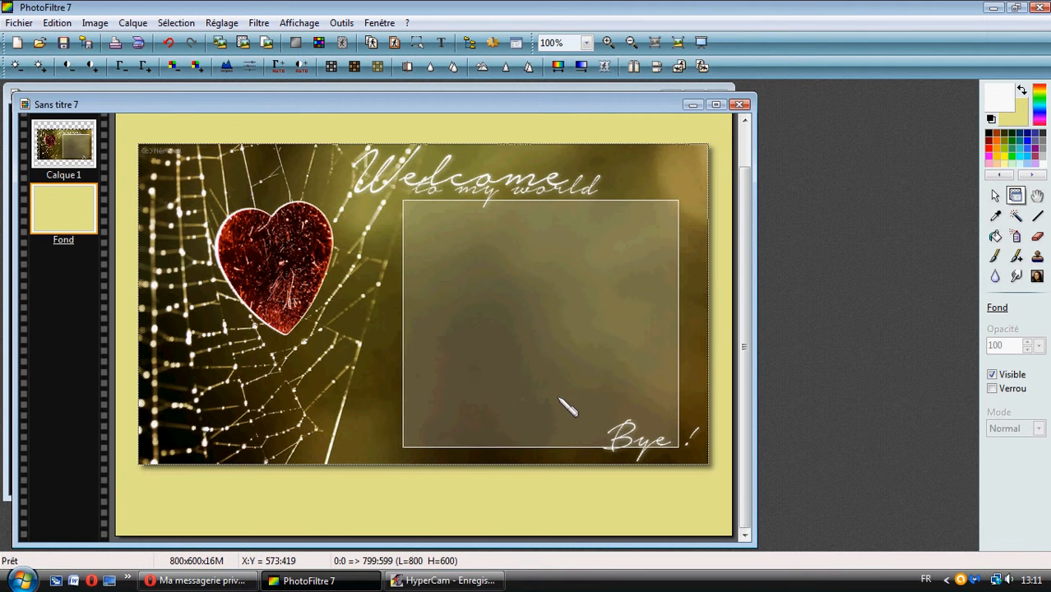
scroll(517, 409, down, 1)
scroll(516, 409, up, 1)
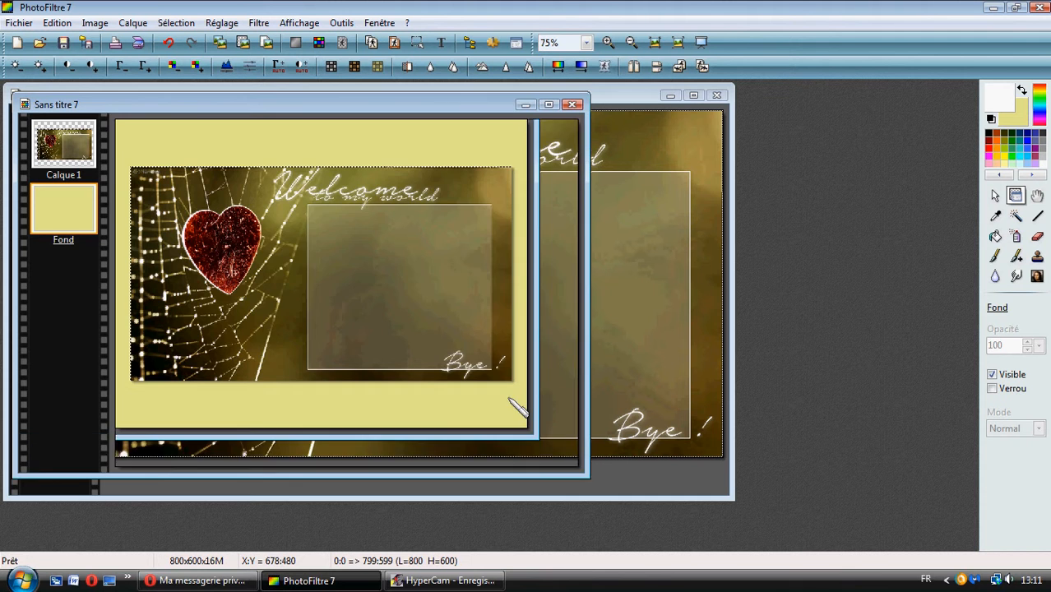
scroll(516, 409, up, 1)
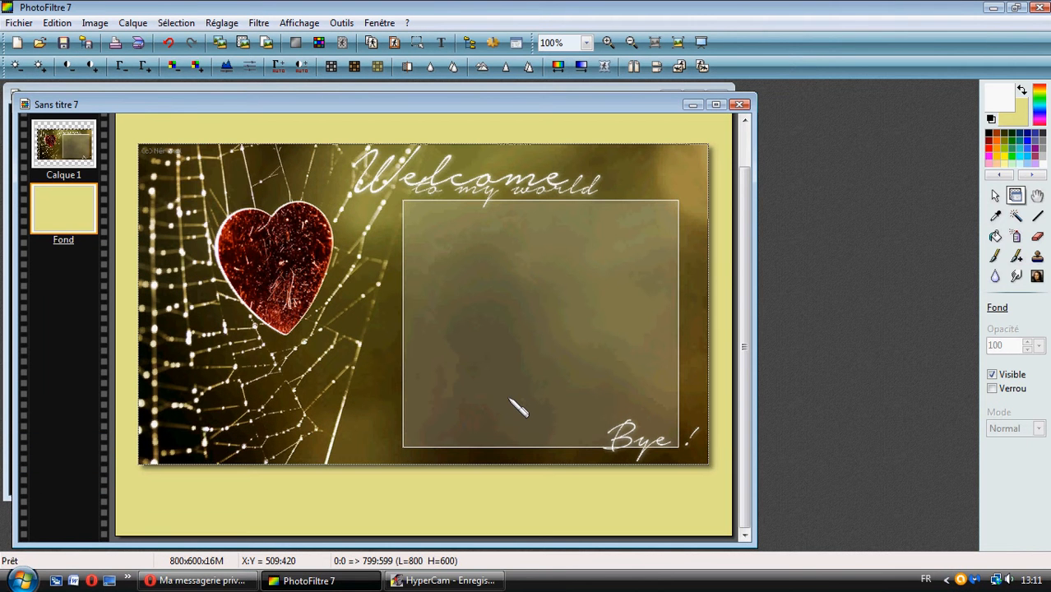